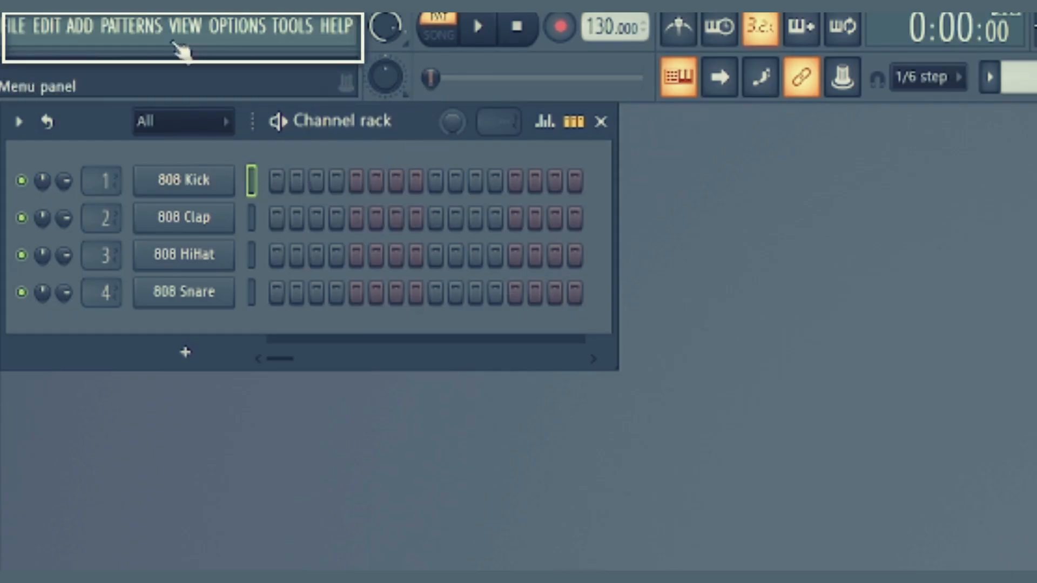
Look over the project export formats and the audio and MIDI device settings
click(15, 33)
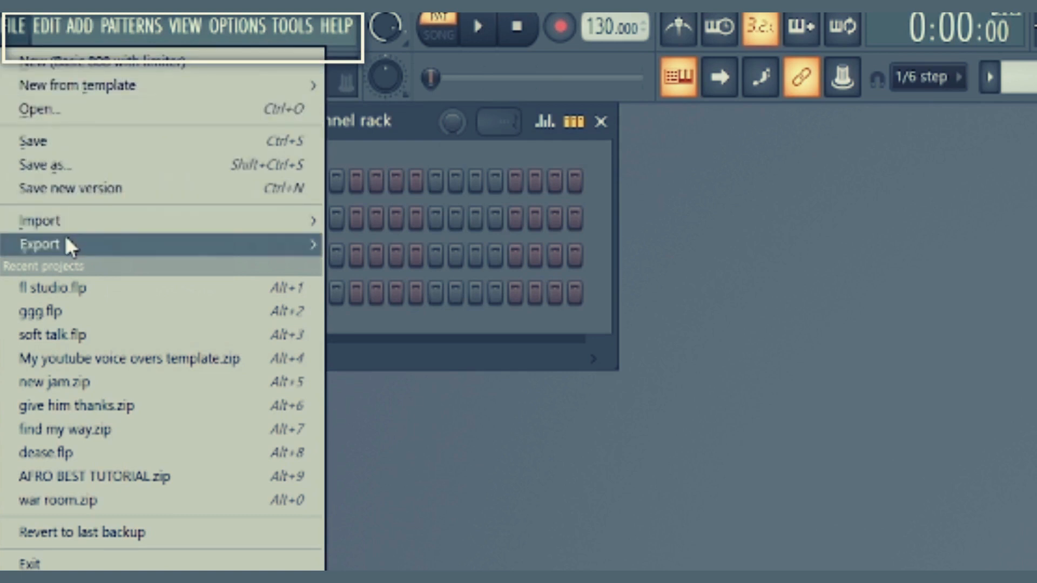
mouse_move(232, 244)
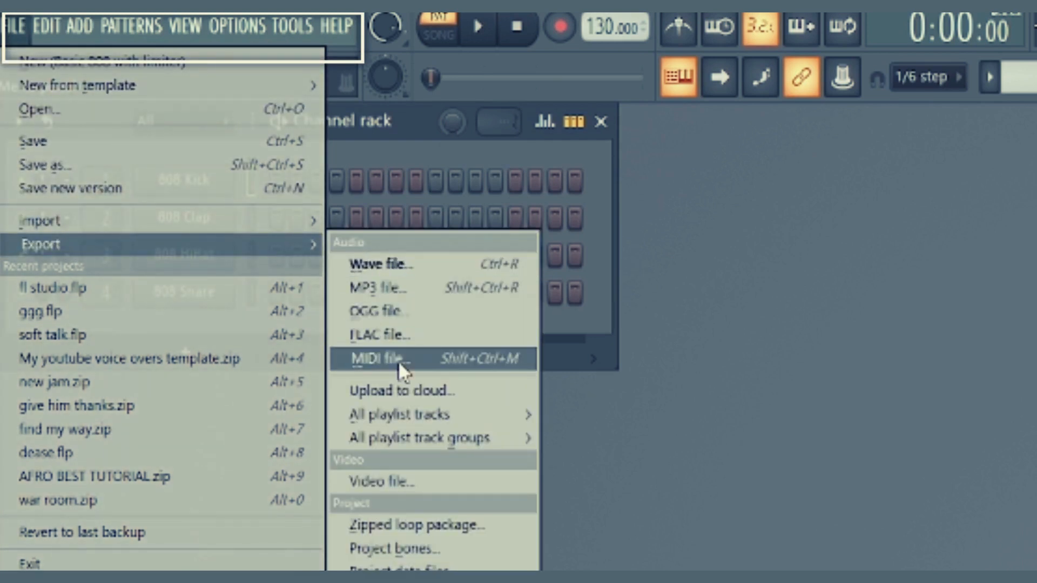
click(144, 24)
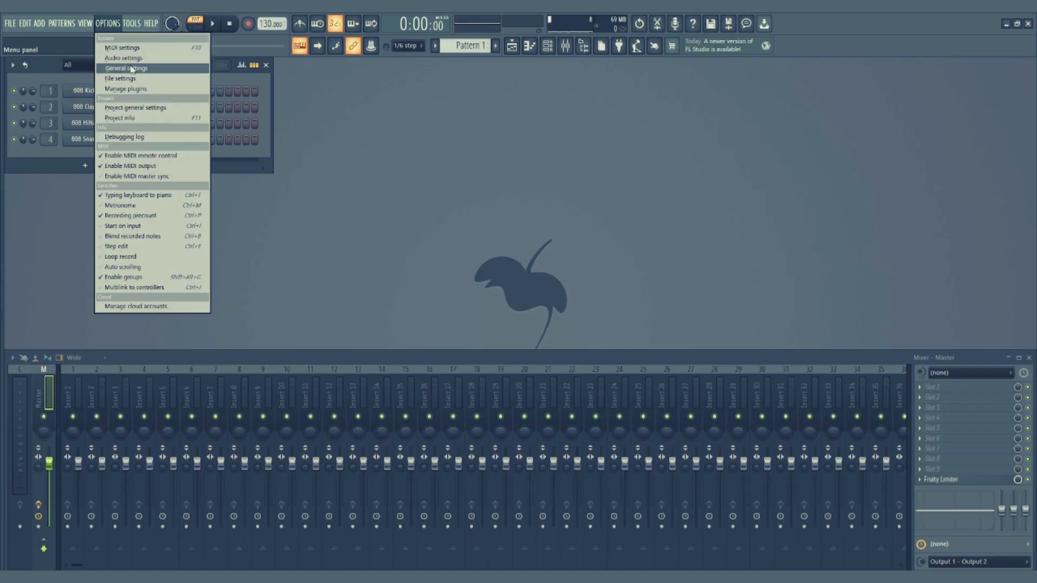
click(130, 53)
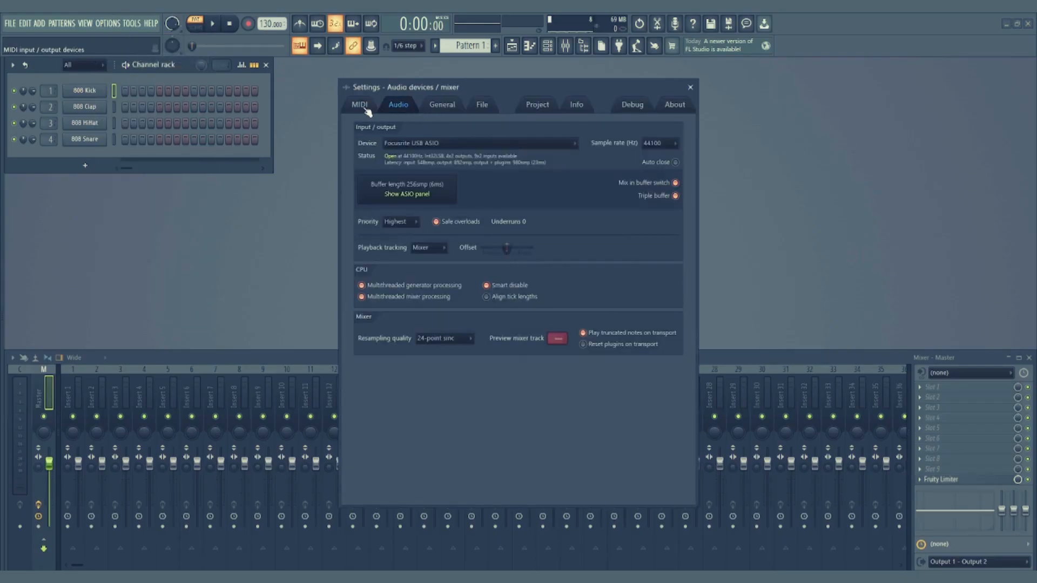
click(367, 111)
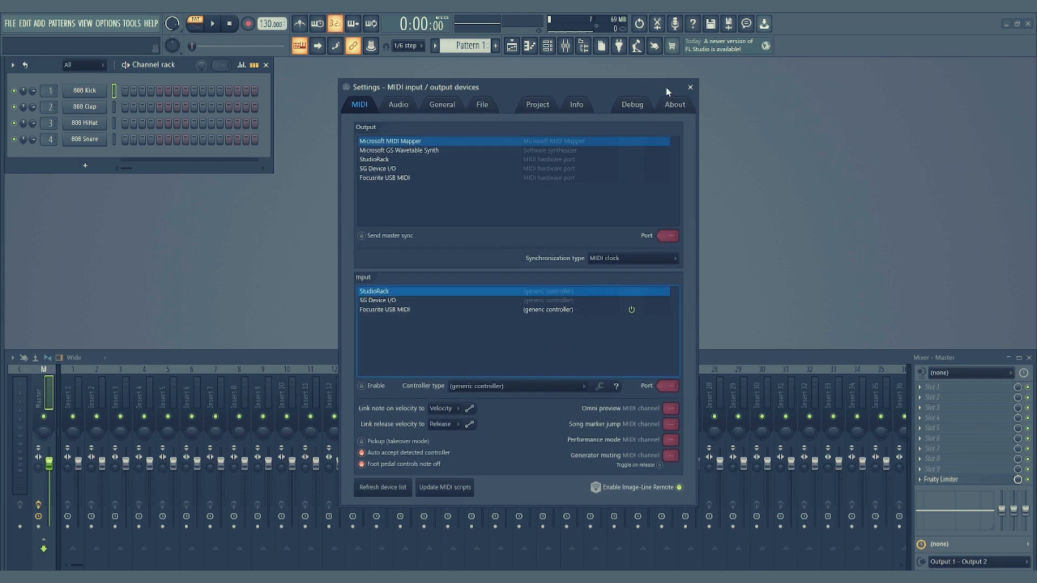
click(690, 87)
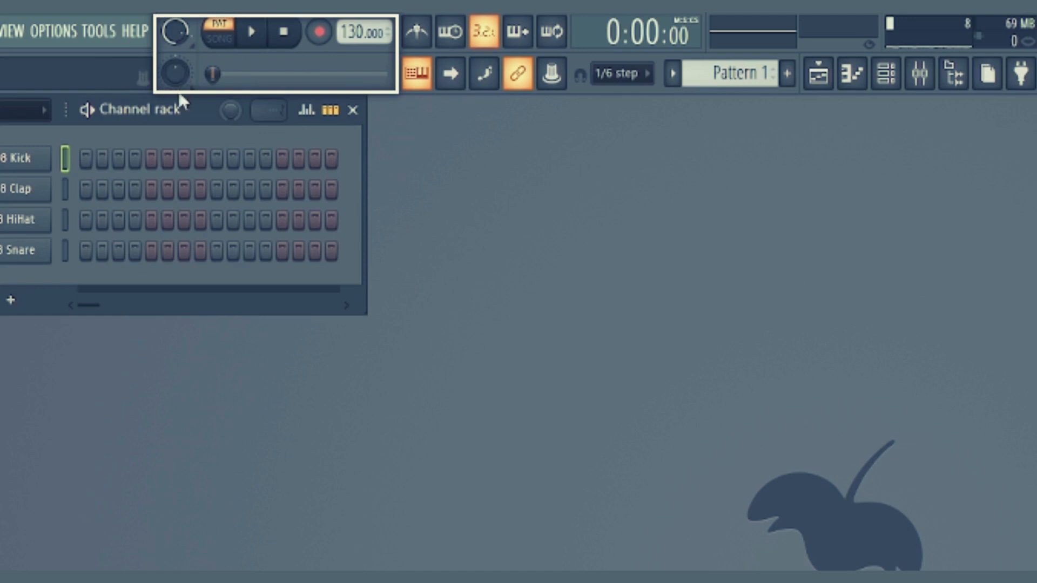
View the main pitch control's options and reset the main volume to its default
right_click(173, 62)
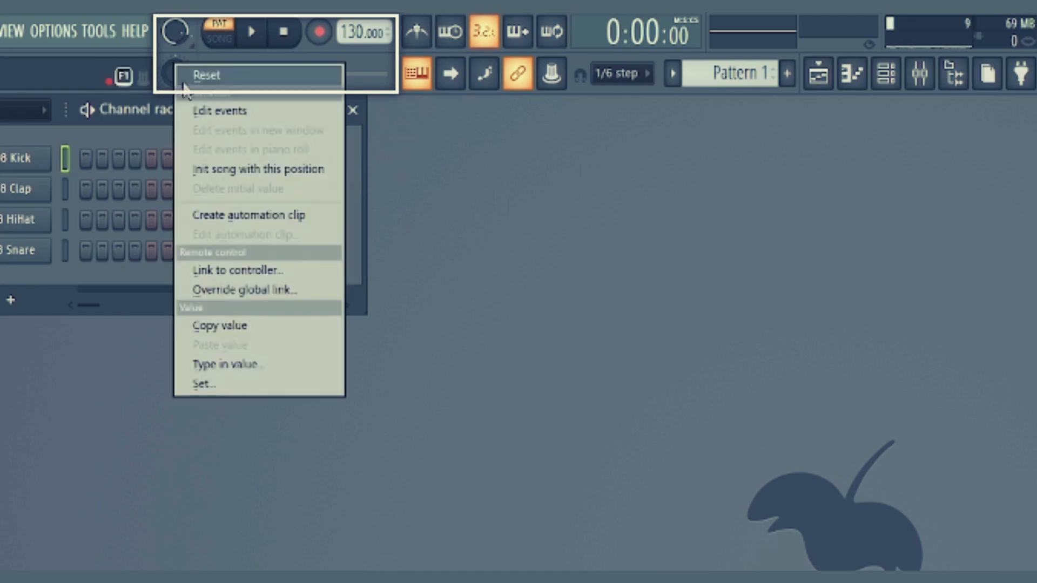
right_click(174, 28)
click(199, 41)
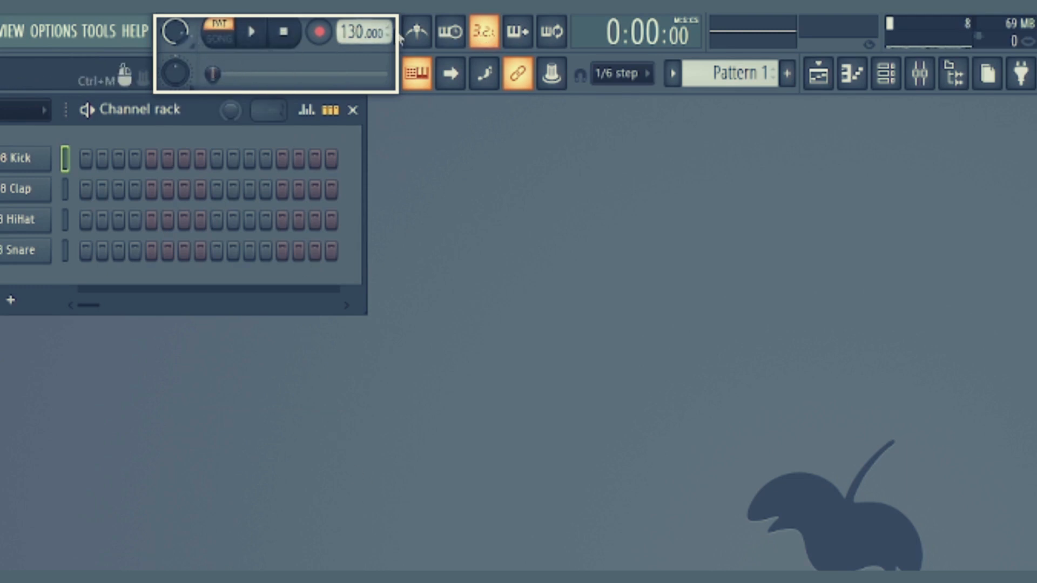
Play and stop Pattern 1, then shift the playback position forward and return it to the start
click(251, 39)
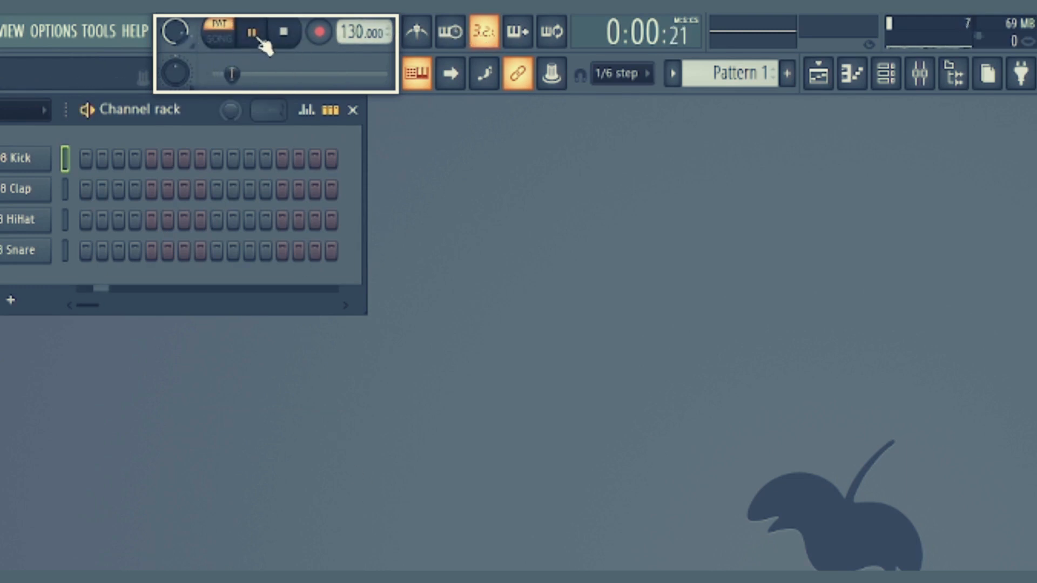
click(287, 34)
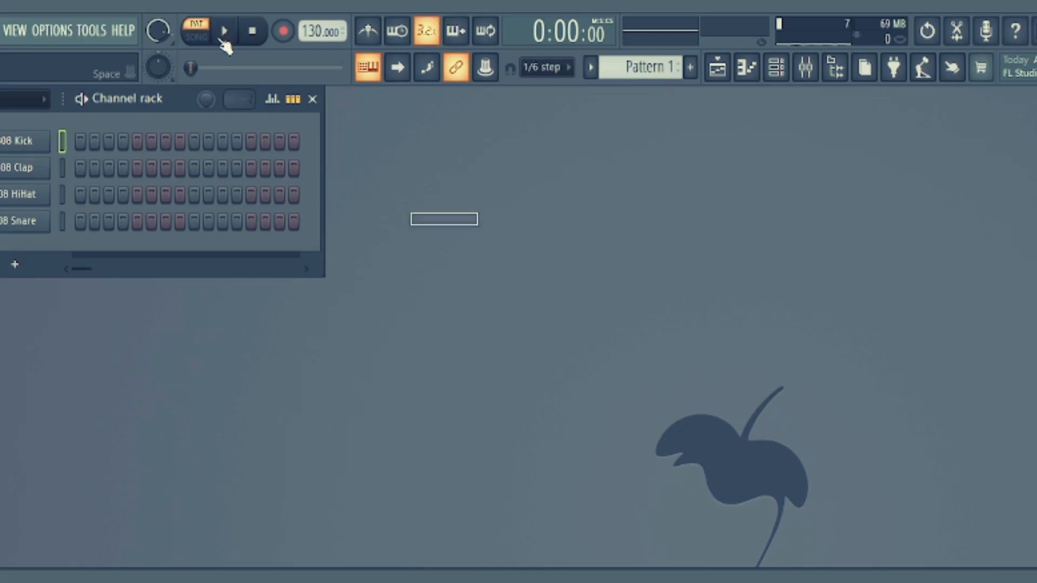
click(243, 68)
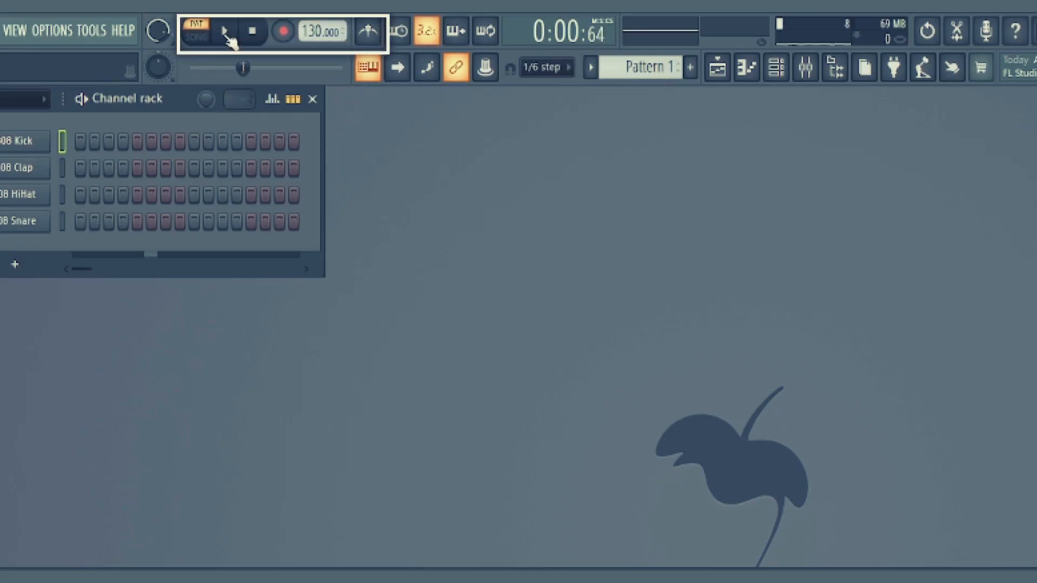
click(254, 42)
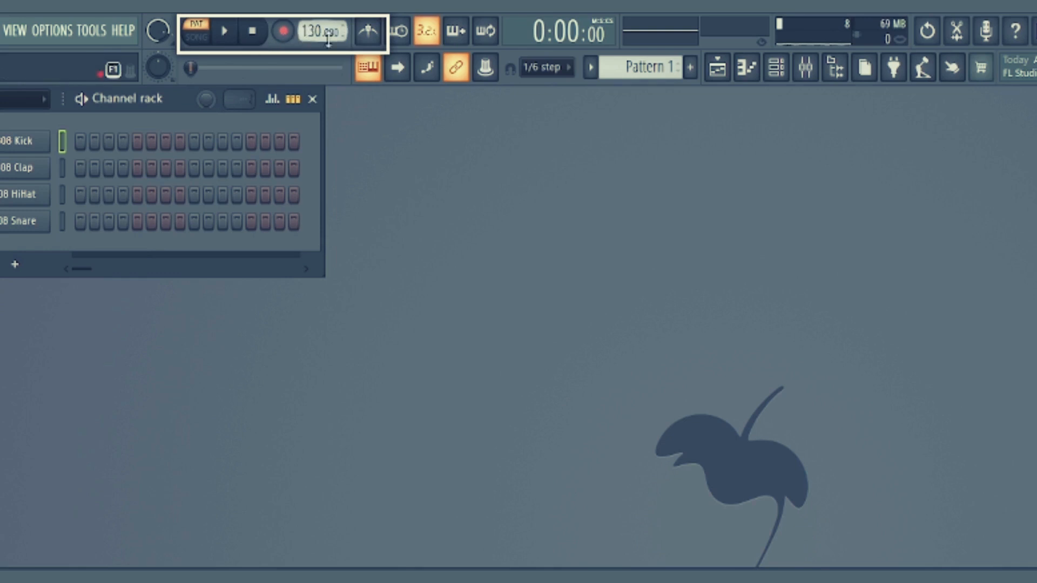
Set the project tempo to 134 BPM
mouse_move(312, 33)
mouse_down()
mouse_move(311, 16)
mouse_move(312, 26)
mouse_up()
right_click(313, 26)
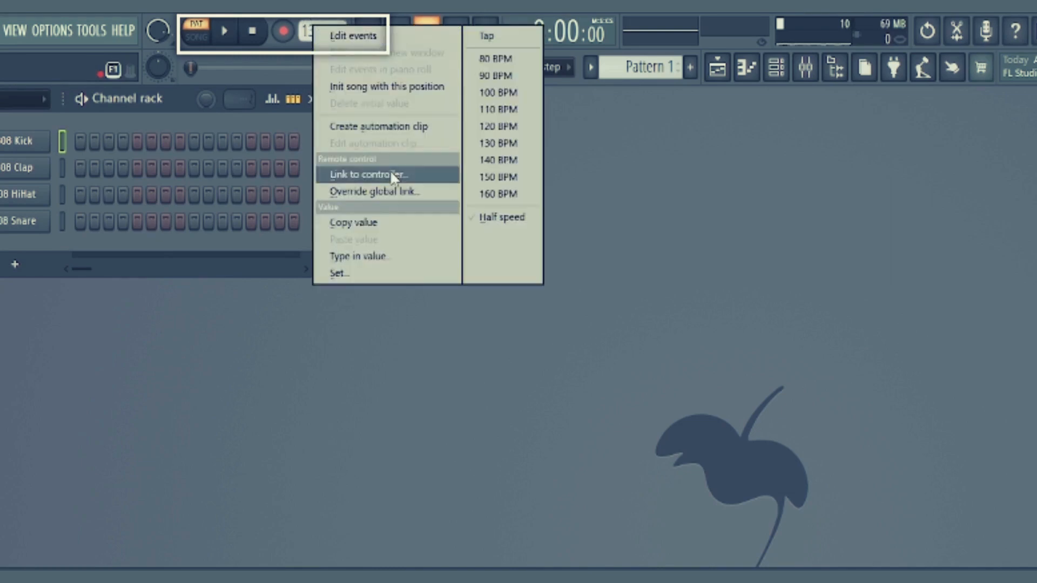
click(391, 260)
click(270, 259)
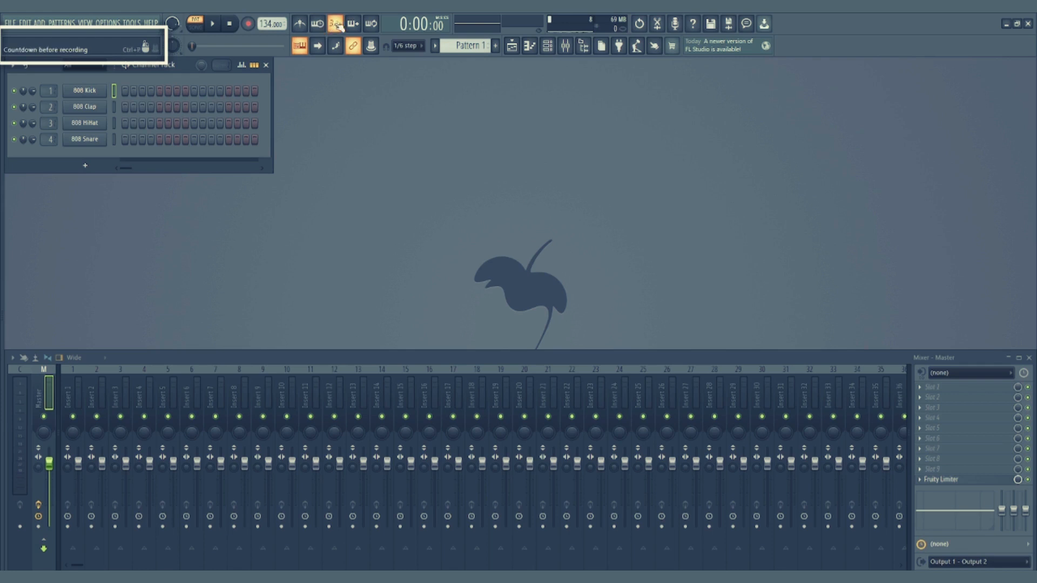
View the root note, octave and layout choices for the typing keyboard to piano keyboard feature
right_click(298, 46)
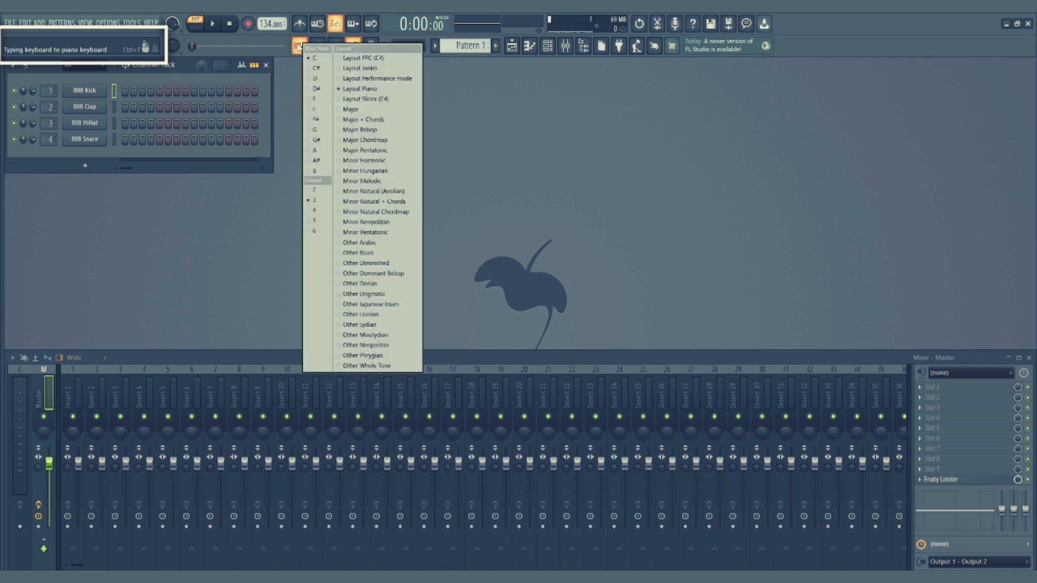
click(300, 47)
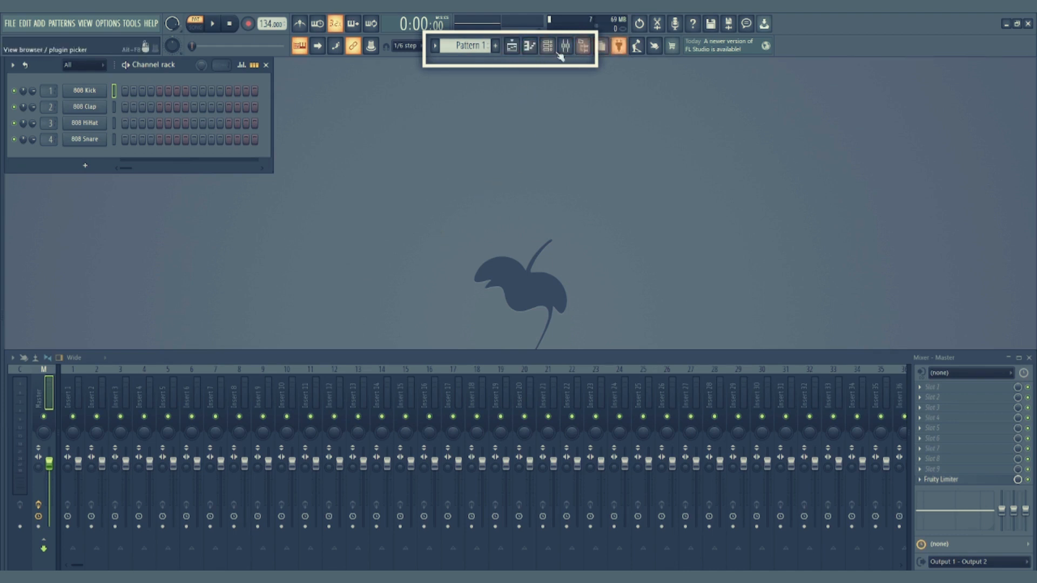
Display the playlist together with the channel rack and mixer, briefly bringing up the piano roll as well
click(511, 46)
click(512, 47)
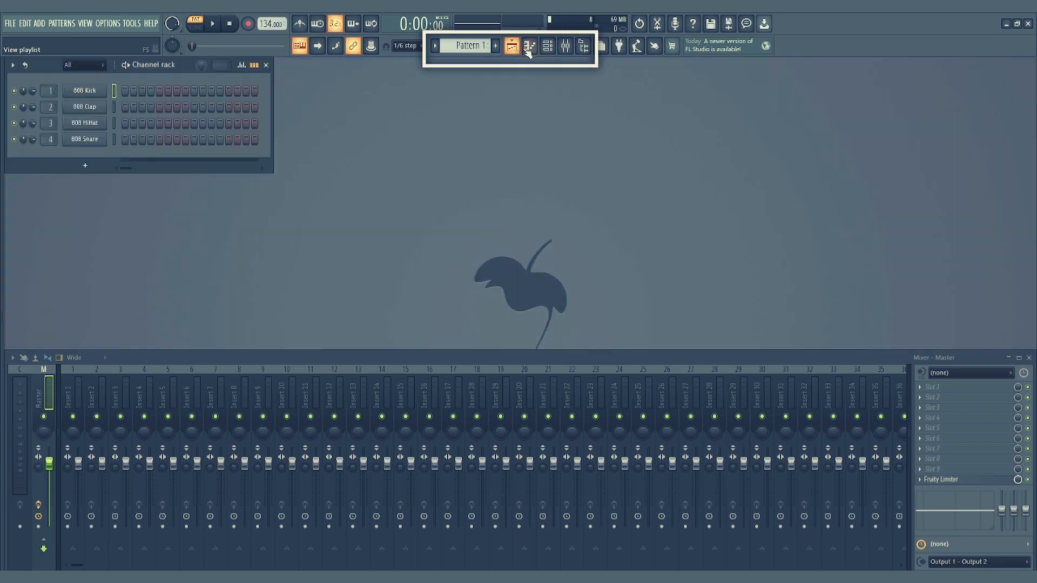
click(530, 46)
click(512, 47)
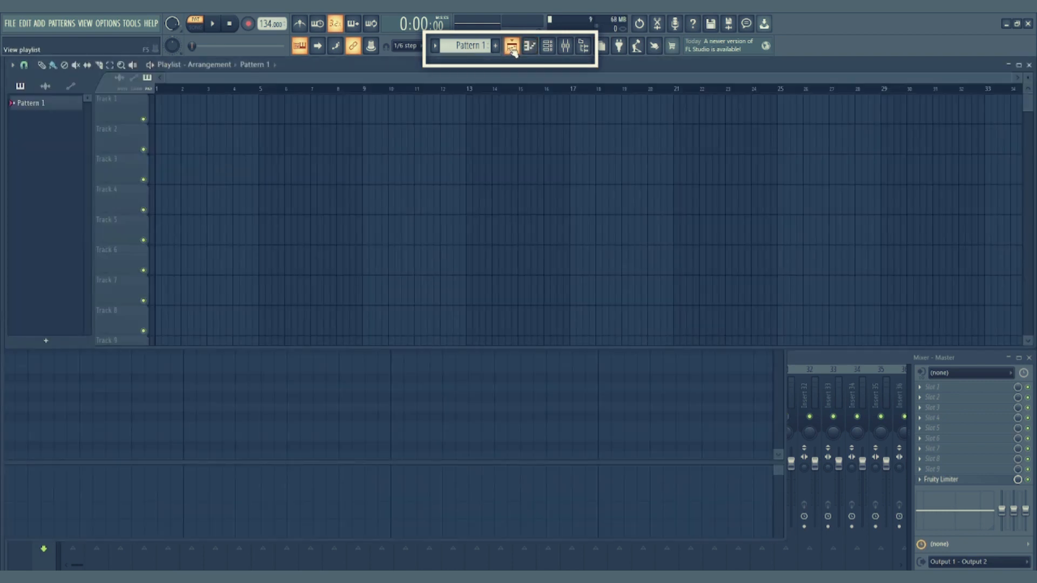
click(529, 47)
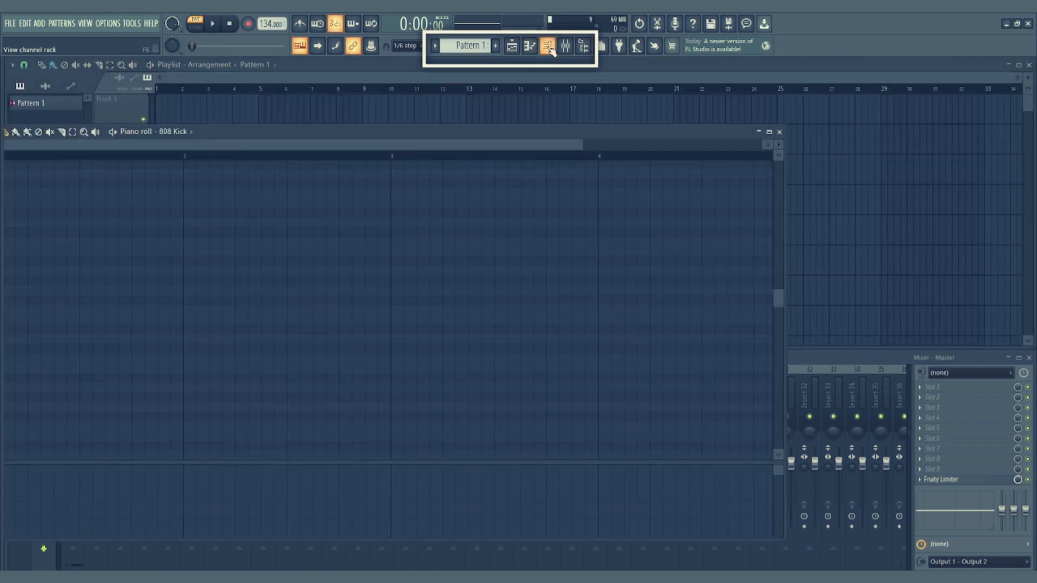
click(548, 47)
click(565, 47)
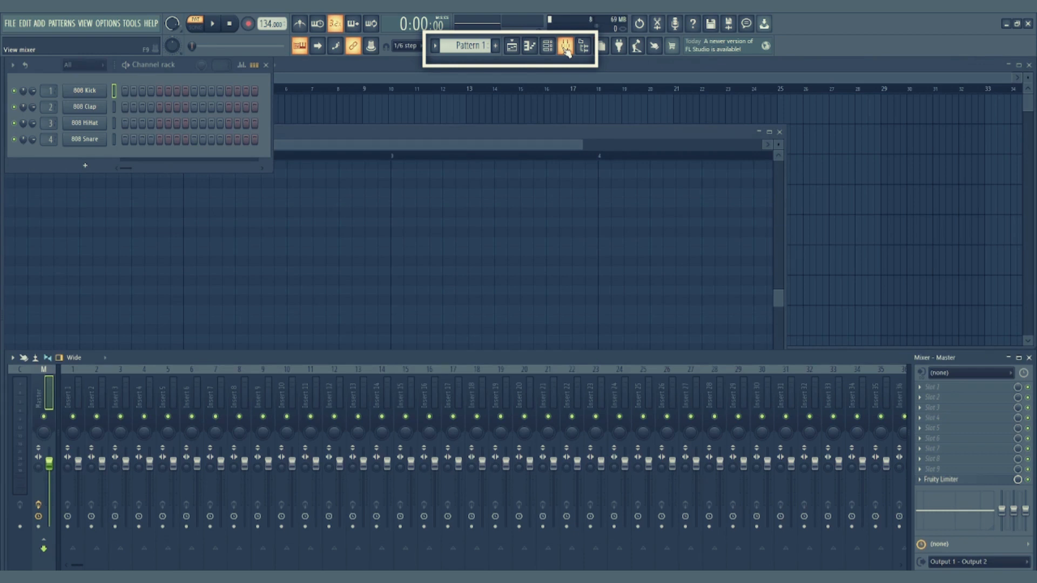
click(566, 47)
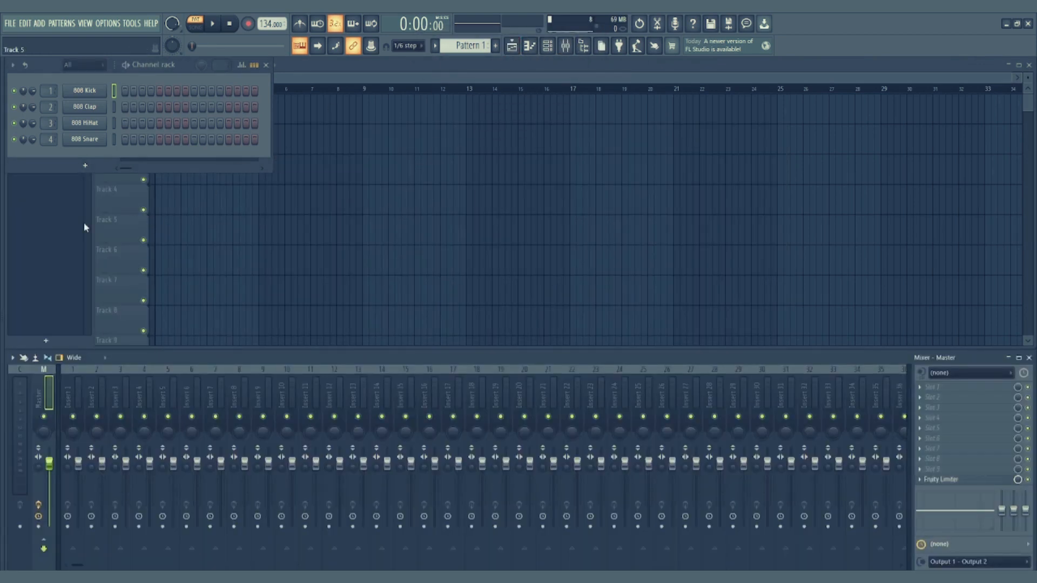
Reveal the file browser and expand the Packs folder and its Drums subfolder
drag(83, 227, 112, 217)
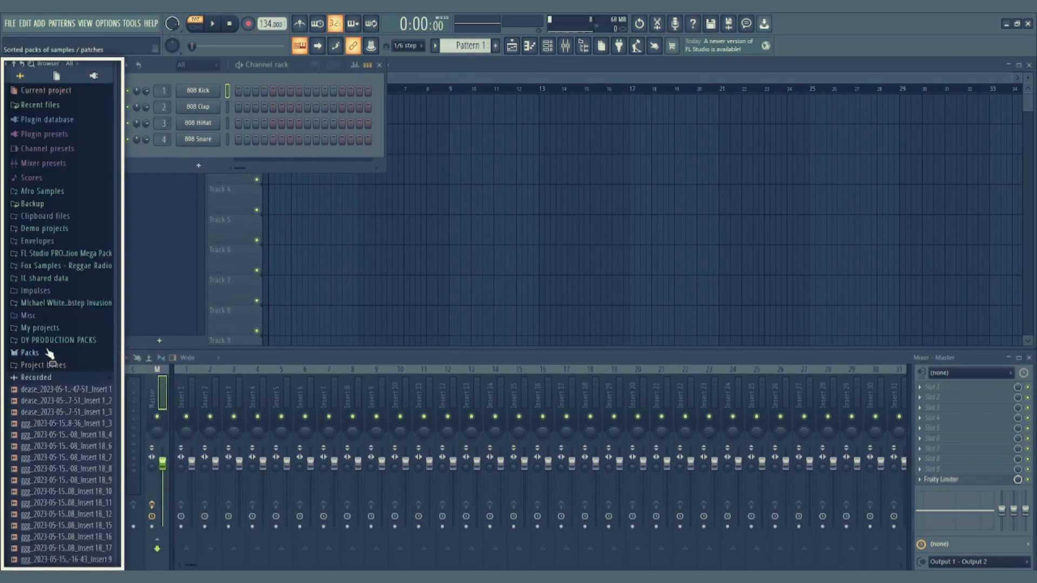
click(50, 354)
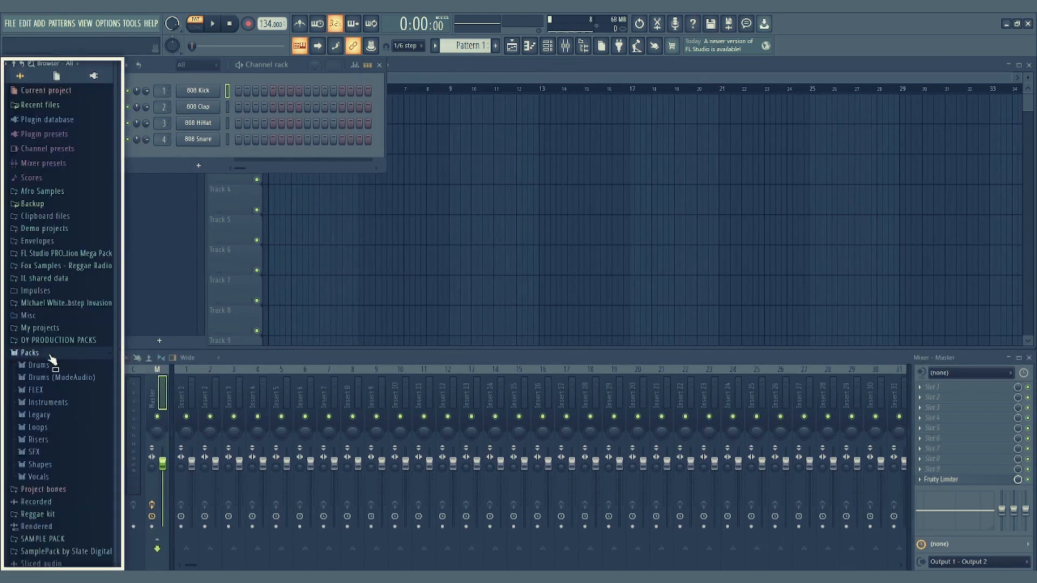
click(38, 390)
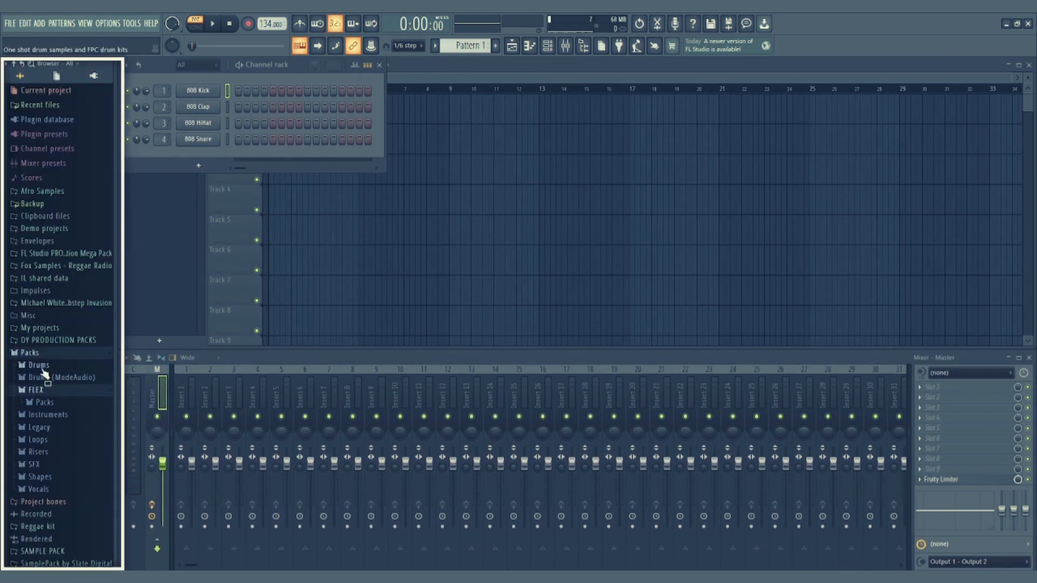
click(42, 367)
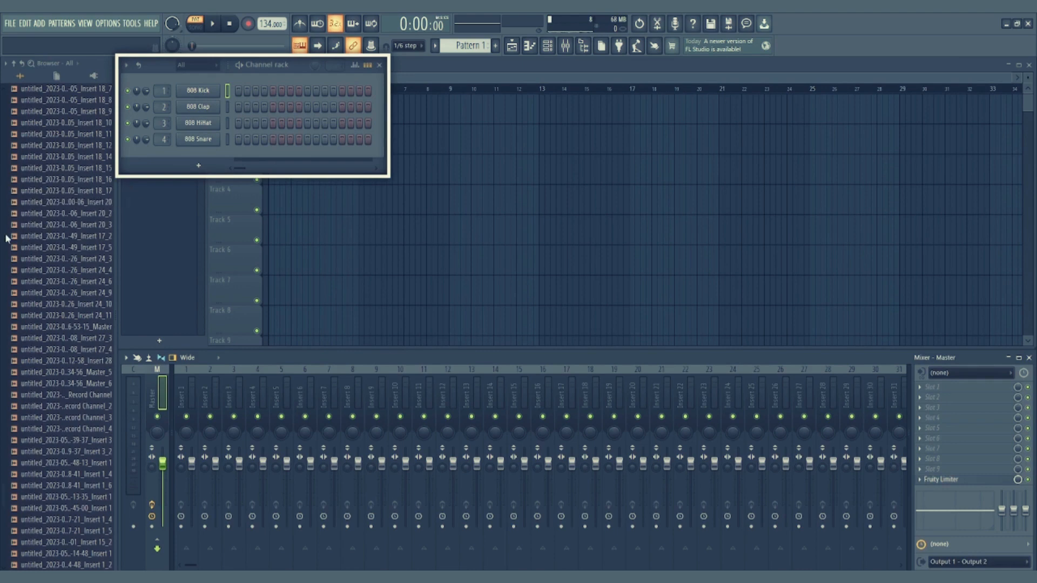
drag(3, 238, 1, 40)
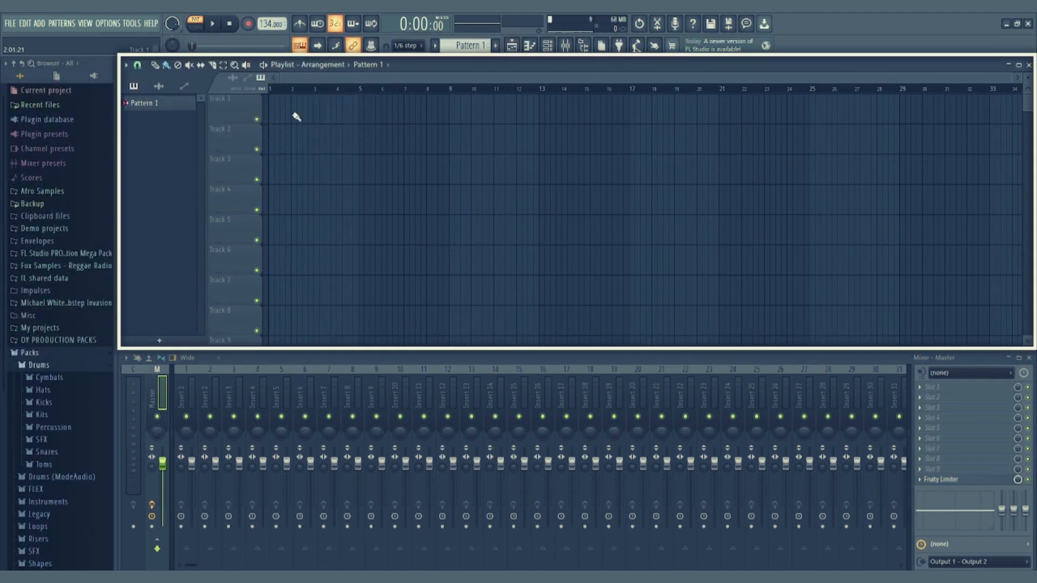
Toggle the mixer window, then open the piano roll of the 808 Kick channel and close it
mouse_move(275, 114)
mouse_down()
mouse_move(482, 108)
mouse_move(266, 105)
mouse_up()
click(573, 52)
click(573, 51)
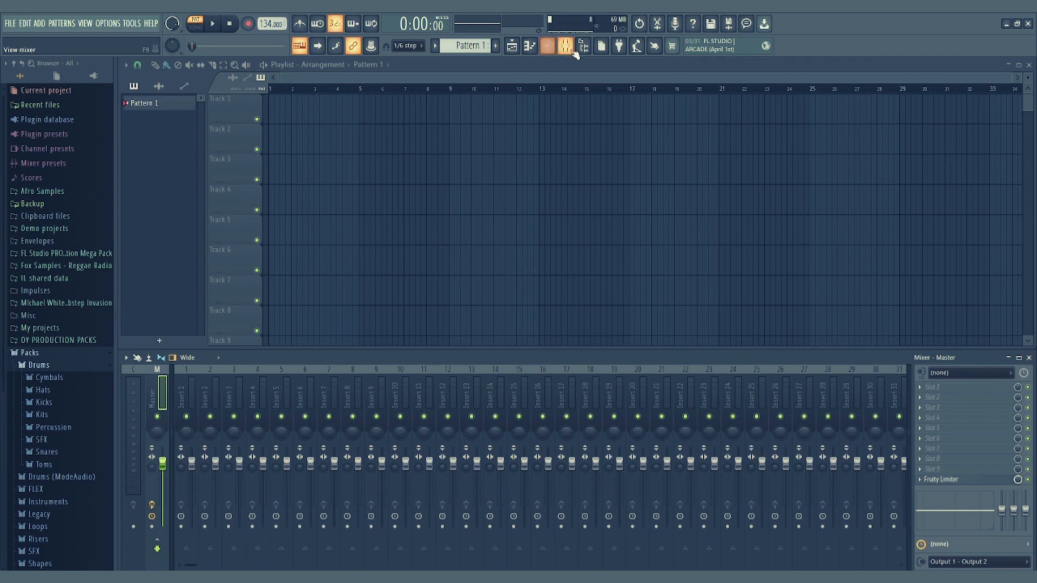
click(529, 47)
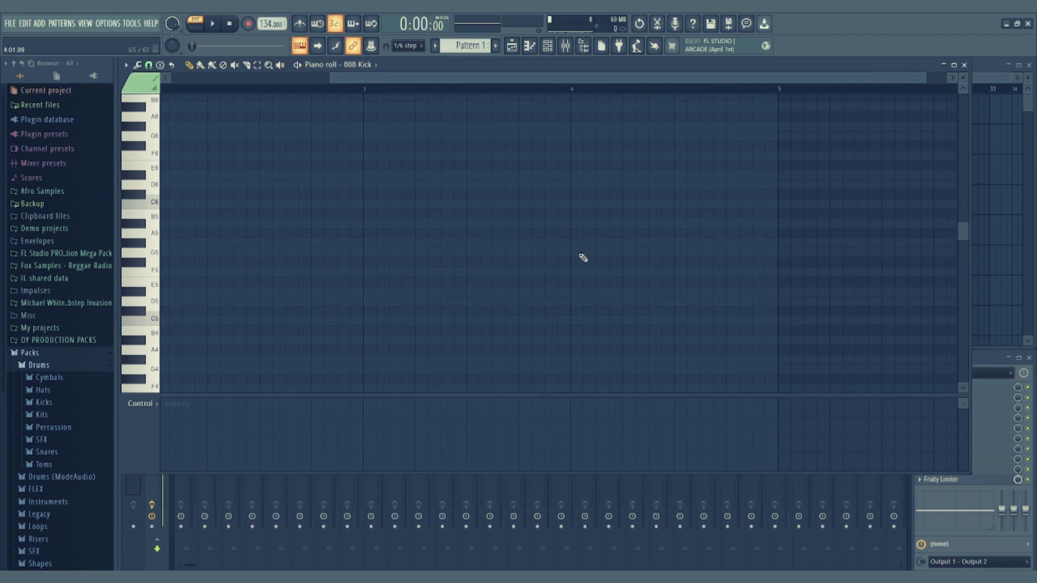
click(964, 64)
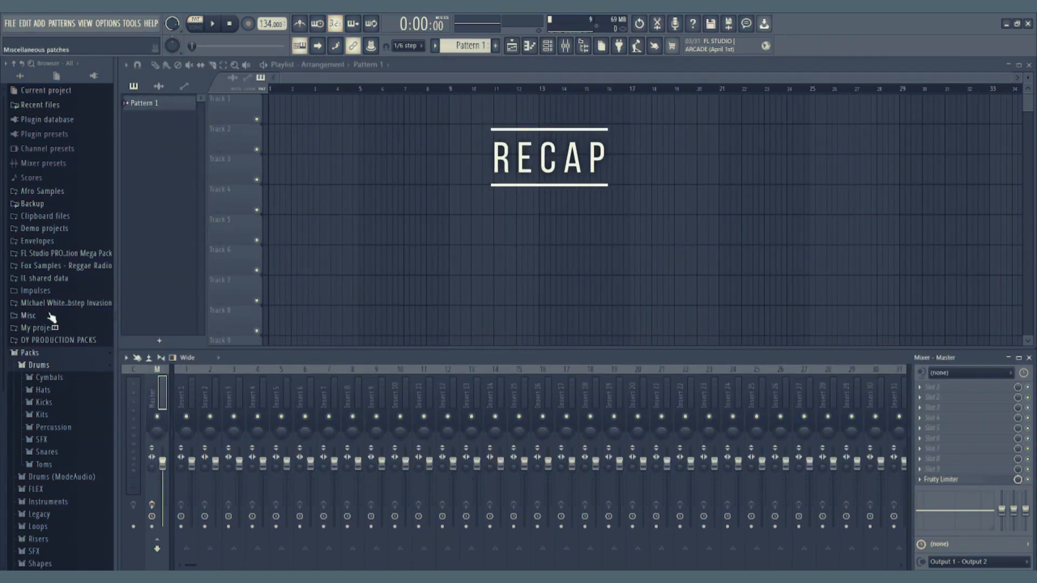
Browse the Kits folder of the Drums pack, then list the samples in its Kicks folder
click(43, 415)
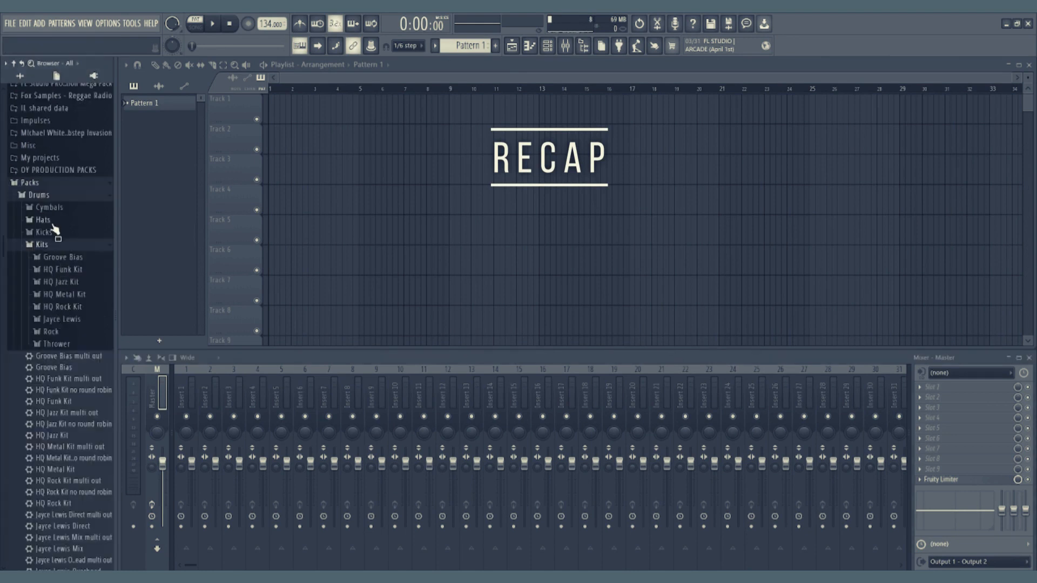
click(43, 232)
Bring up the channel rack and route the 808 Kick channel to mixer track 2 in its sampler settings
click(547, 45)
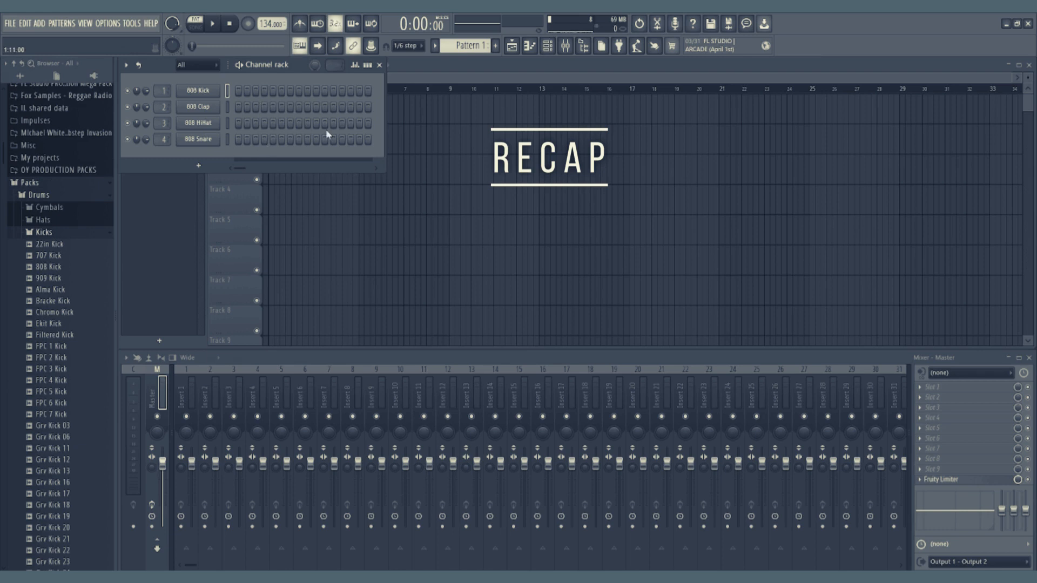
click(473, 61)
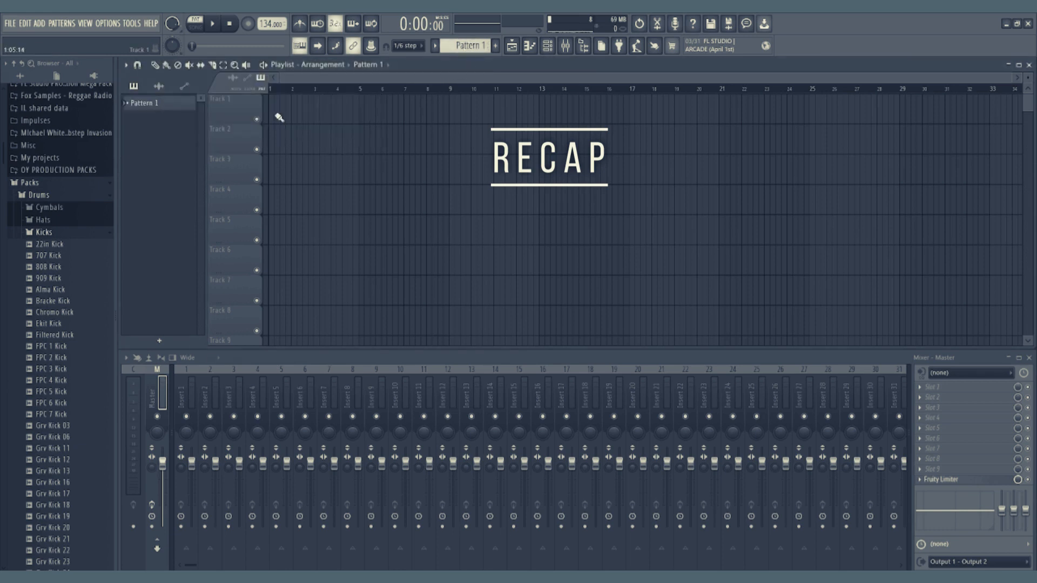
drag(276, 114, 377, 113)
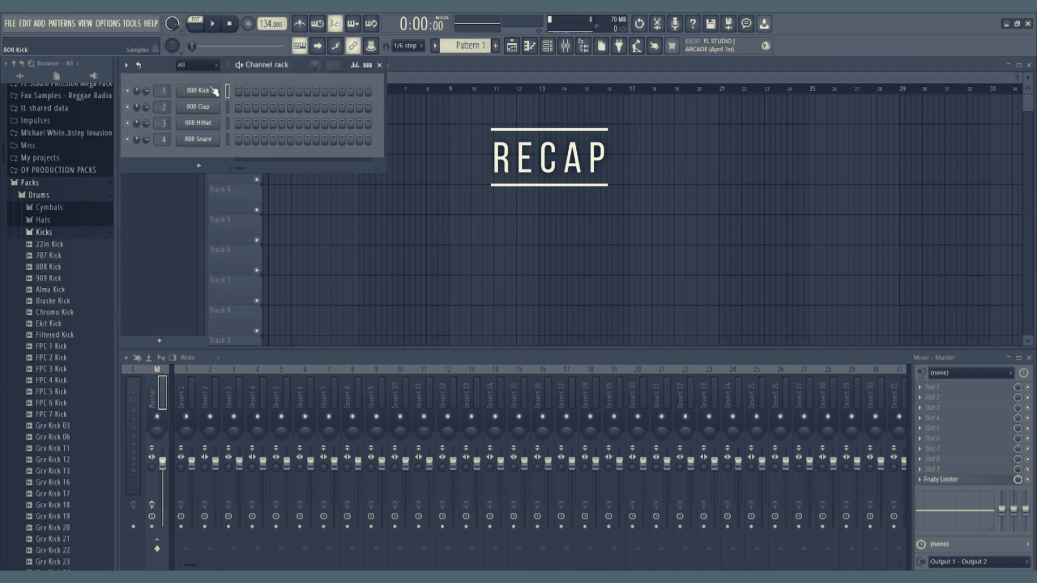
click(212, 89)
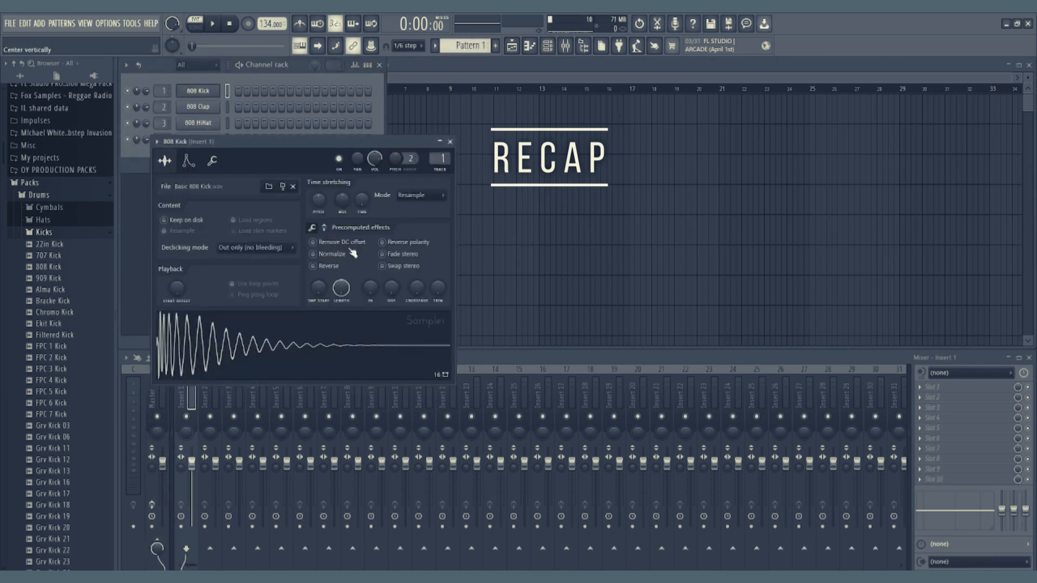
drag(440, 159, 440, 130)
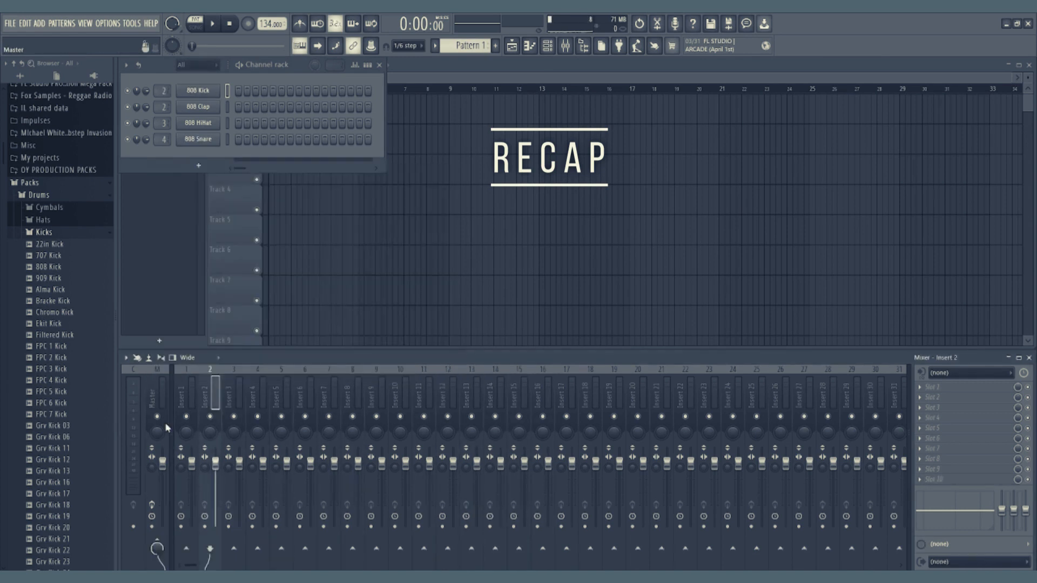
Select the Master track in the mixer and hide the playlist
click(152, 397)
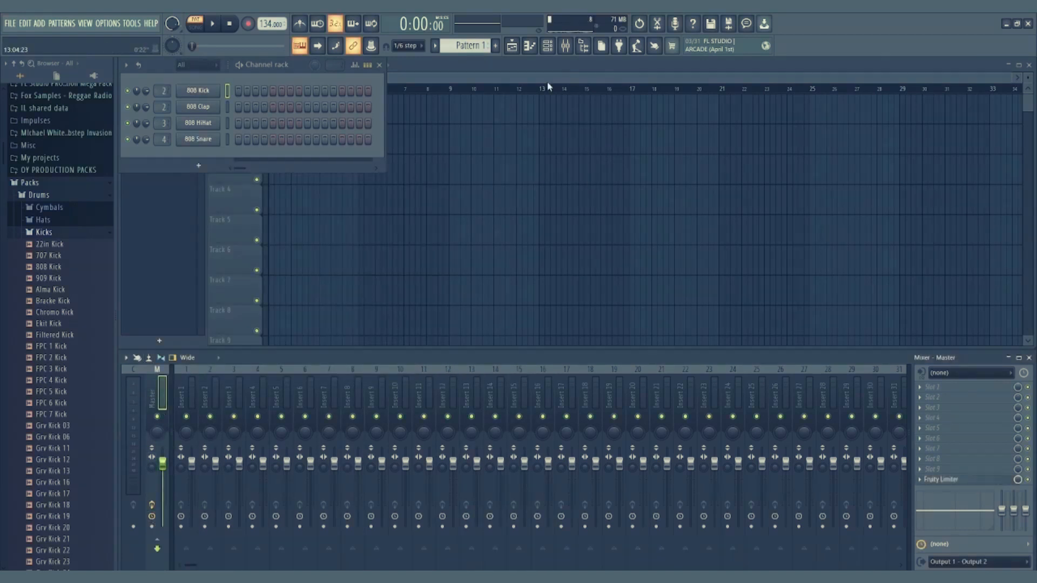
click(517, 46)
click(517, 46)
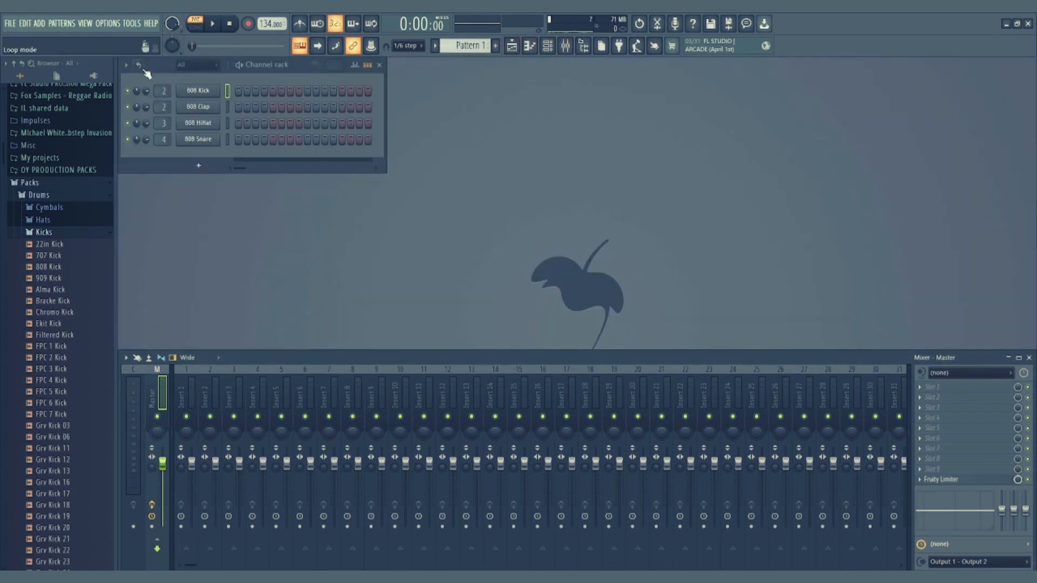
Detach the channel rack window and move it down so it overlaps the mixer
click(126, 65)
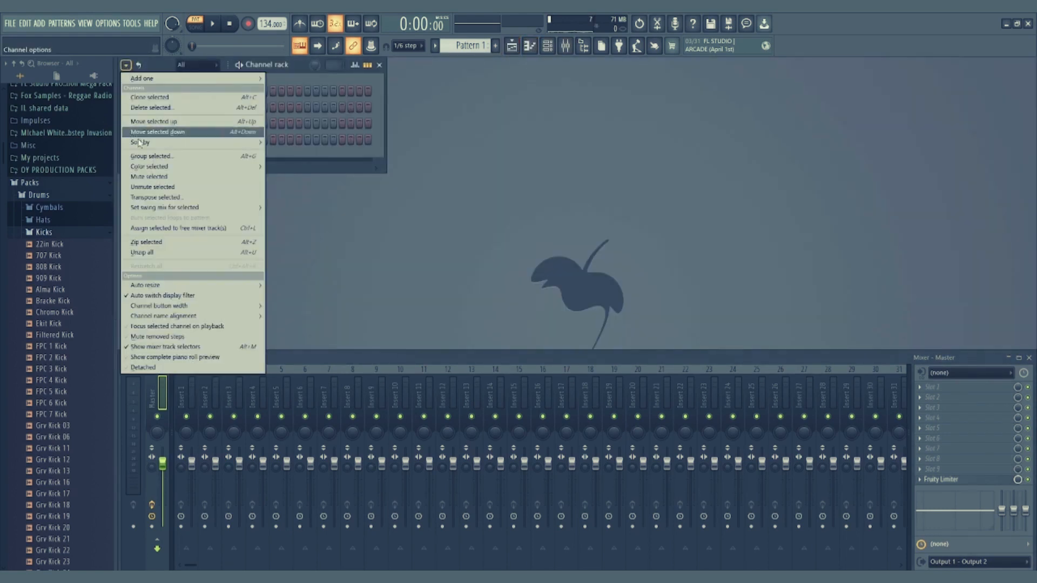
click(154, 368)
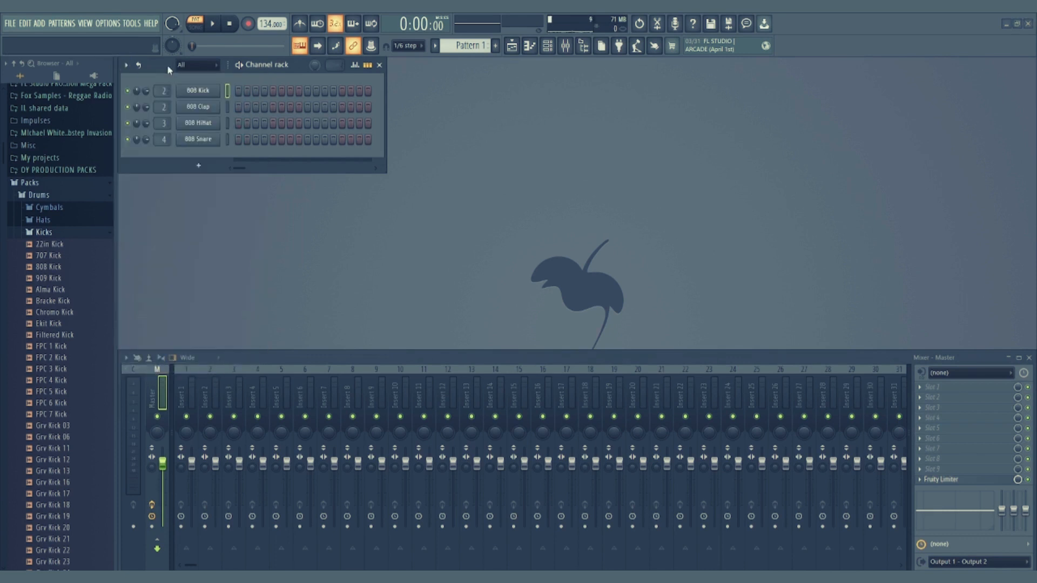
drag(168, 70, 313, 291)
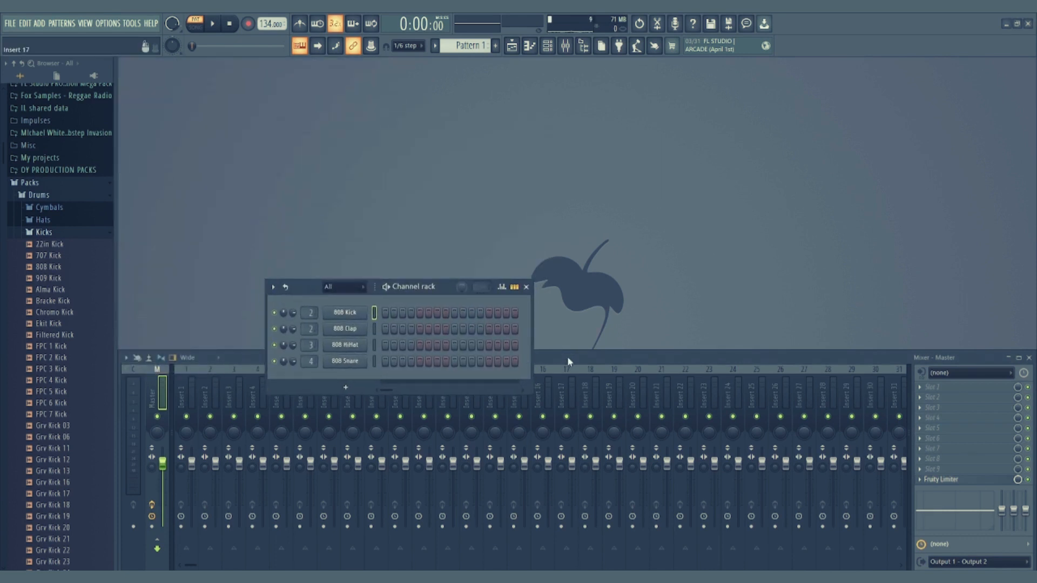
Toggle the playlist and channel rack windows, then move the reopened channel rack back beside the browser
click(526, 287)
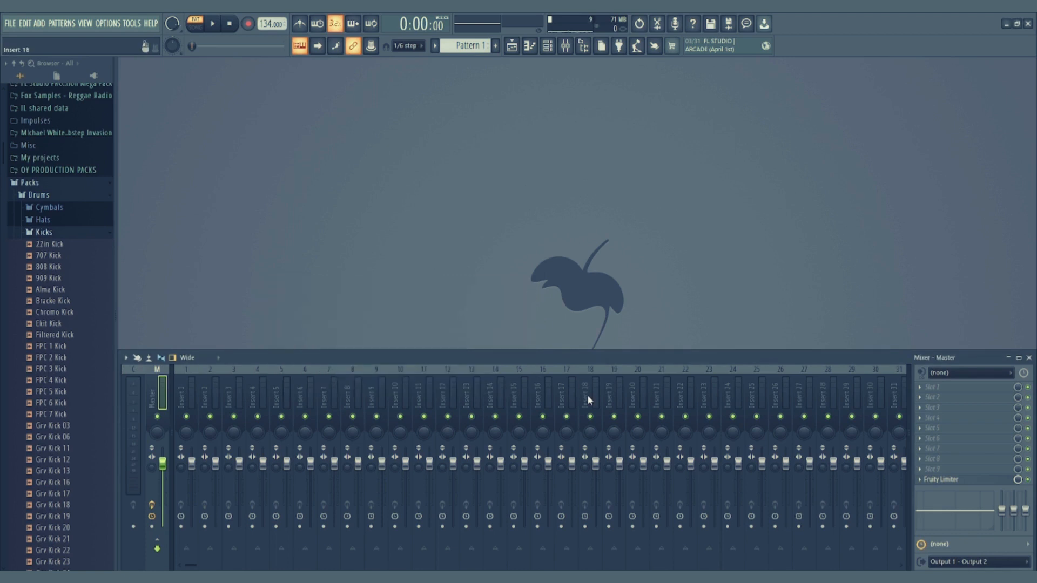
click(511, 45)
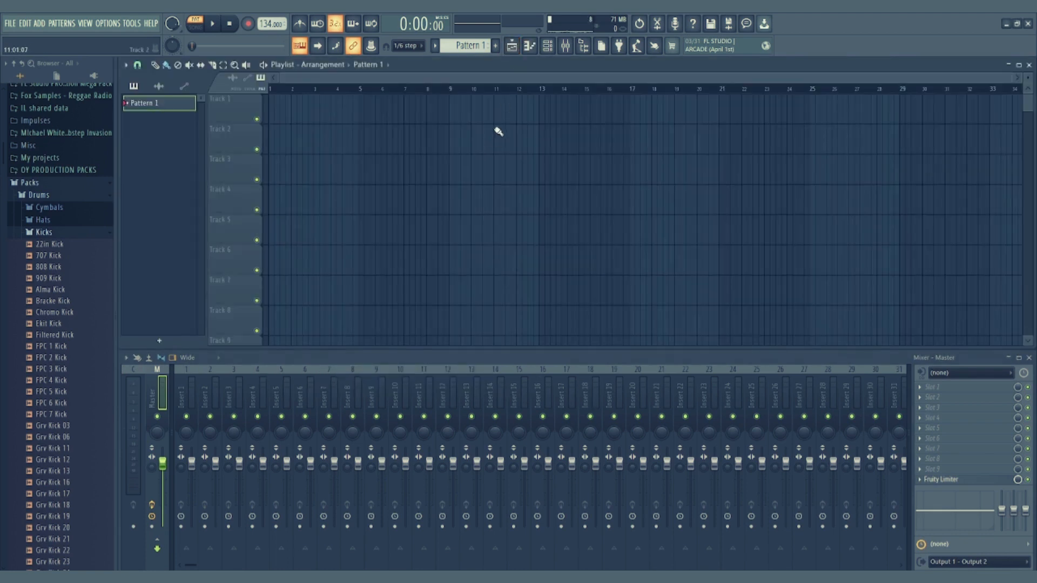
click(512, 47)
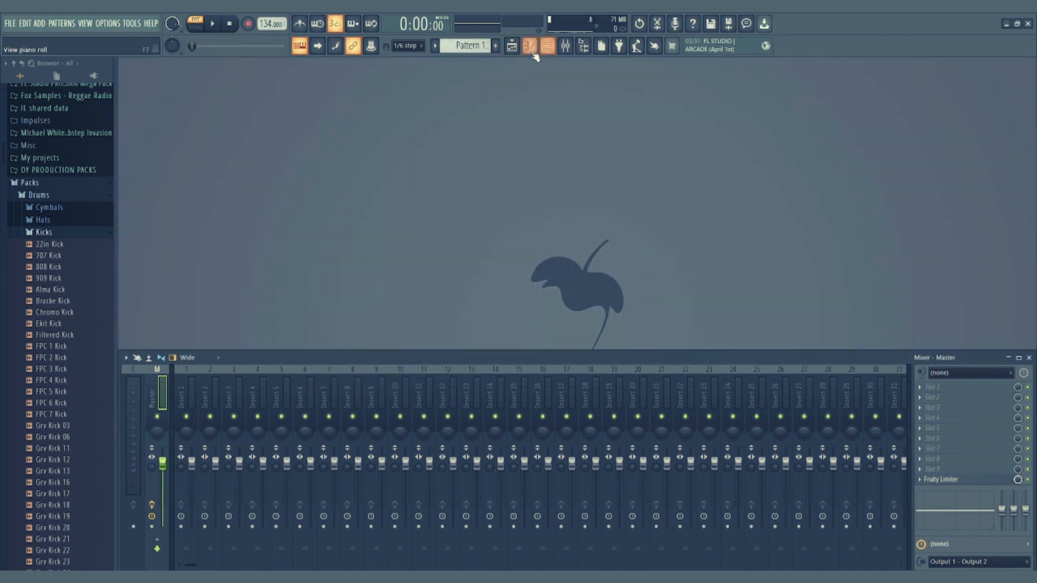
click(547, 46)
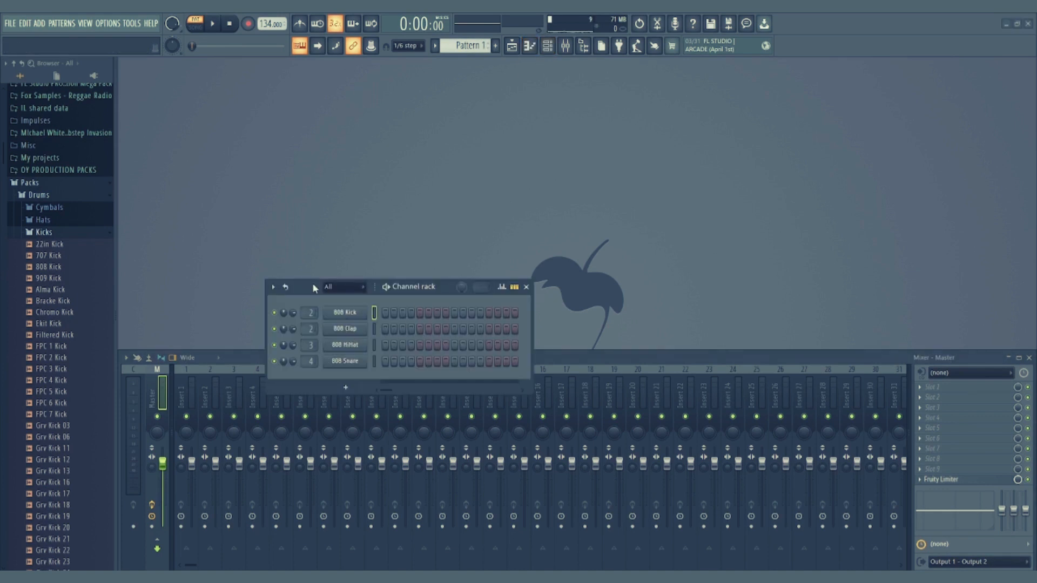
drag(314, 288, 168, 66)
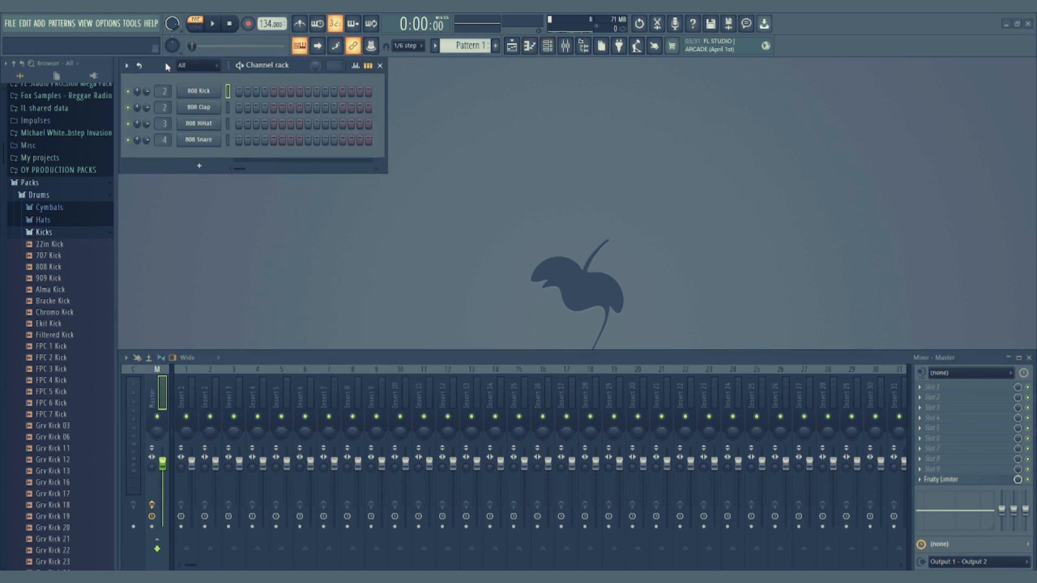
Look through the sampler settings of the 808 channels, ending with 808 Snare, and close its window
click(201, 124)
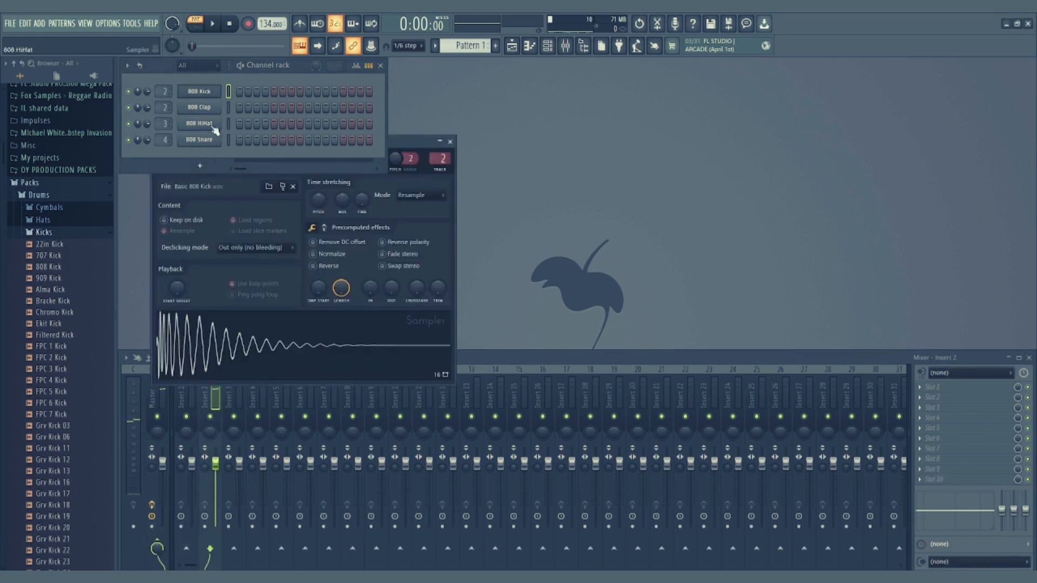
click(205, 111)
click(199, 140)
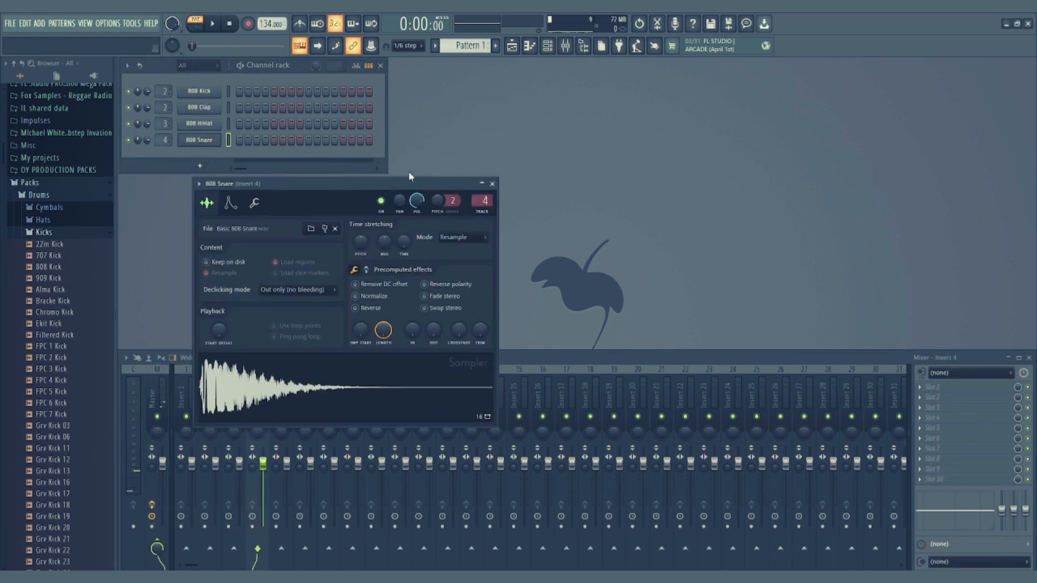
click(496, 183)
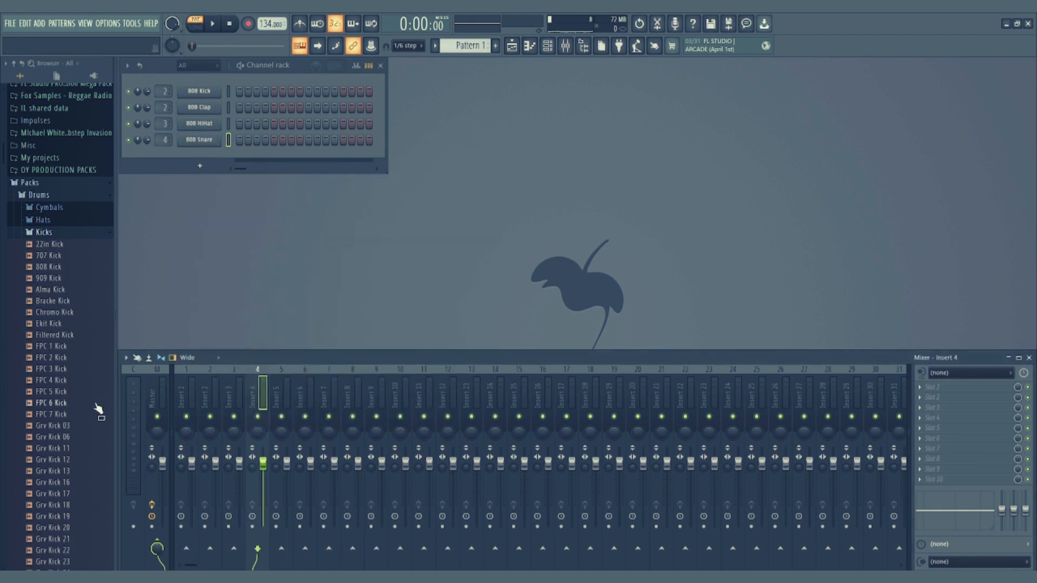
Add the FPC 5 Kick, FPC 7 Kick and 22in Kick samples as new channels, then view and close the 22in Kick sampler settings
drag(54, 391, 208, 155)
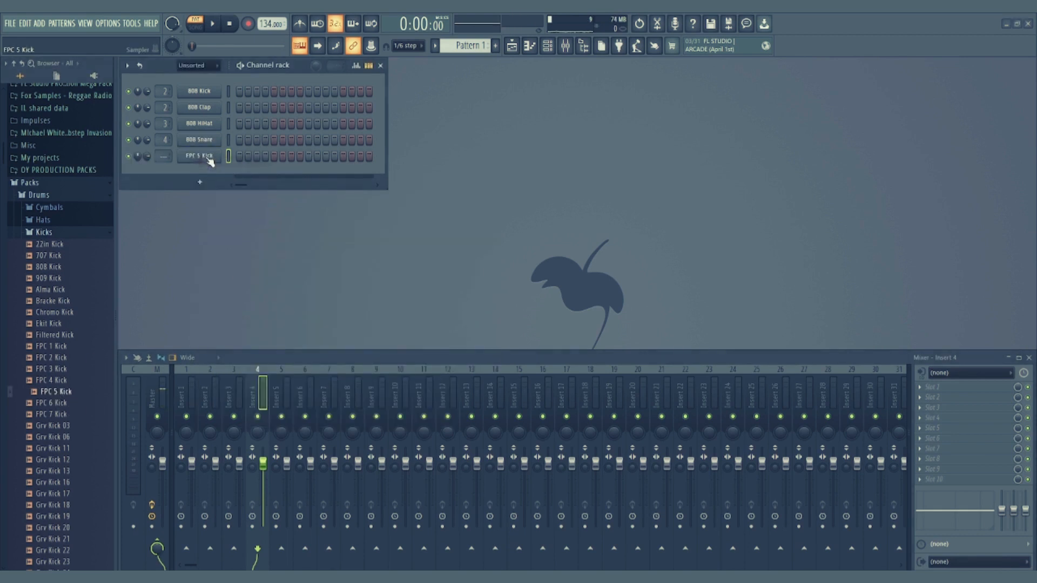
drag(54, 415, 210, 172)
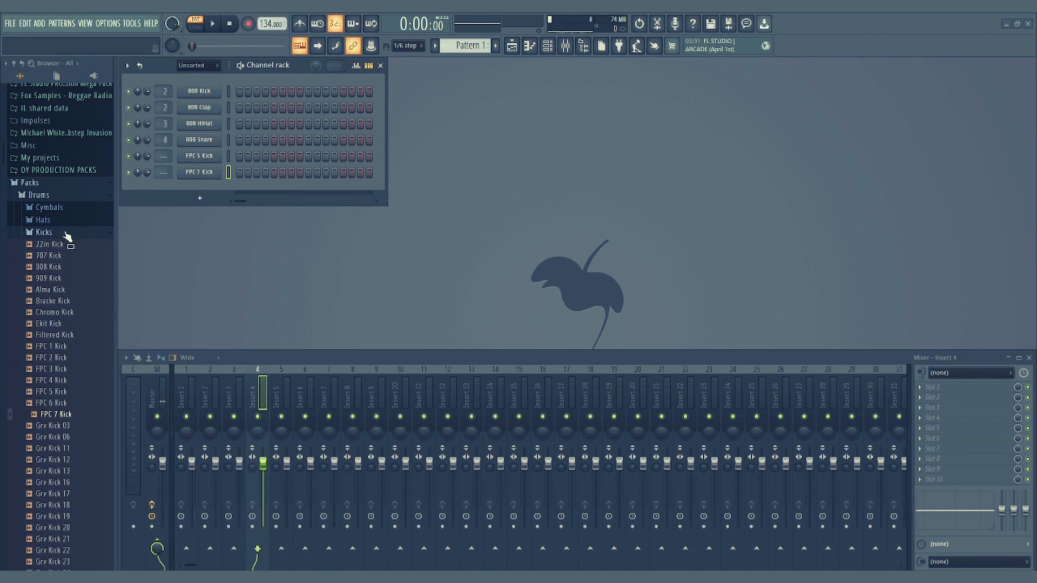
drag(3, 148, 2, 92)
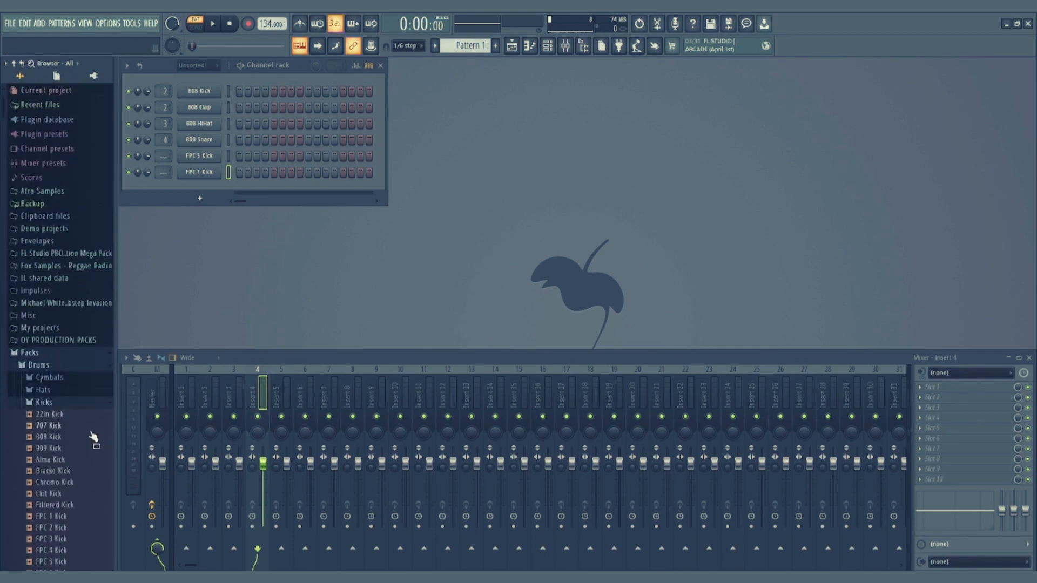
click(44, 416)
drag(44, 419, 191, 186)
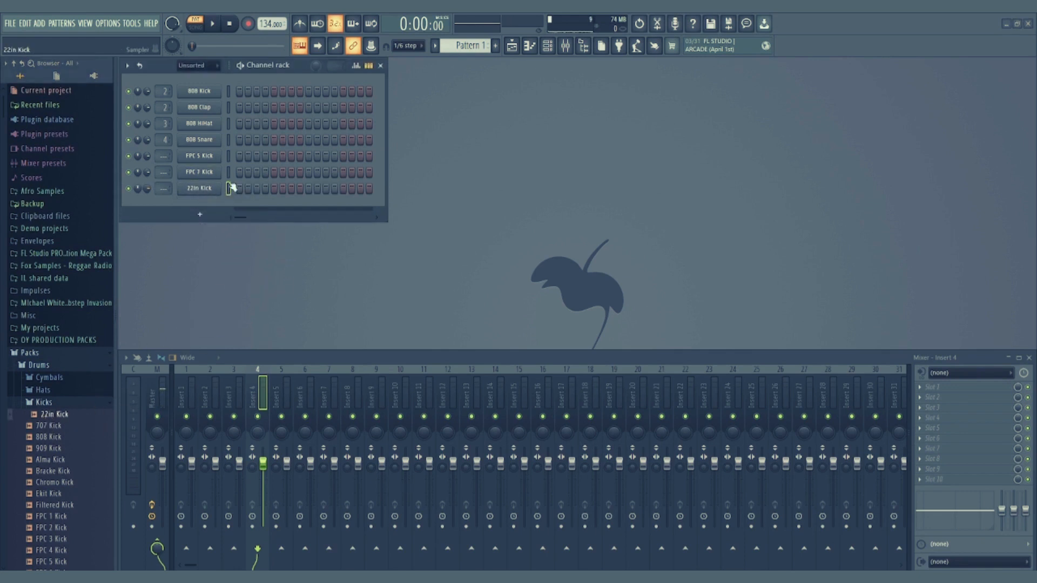
click(214, 193)
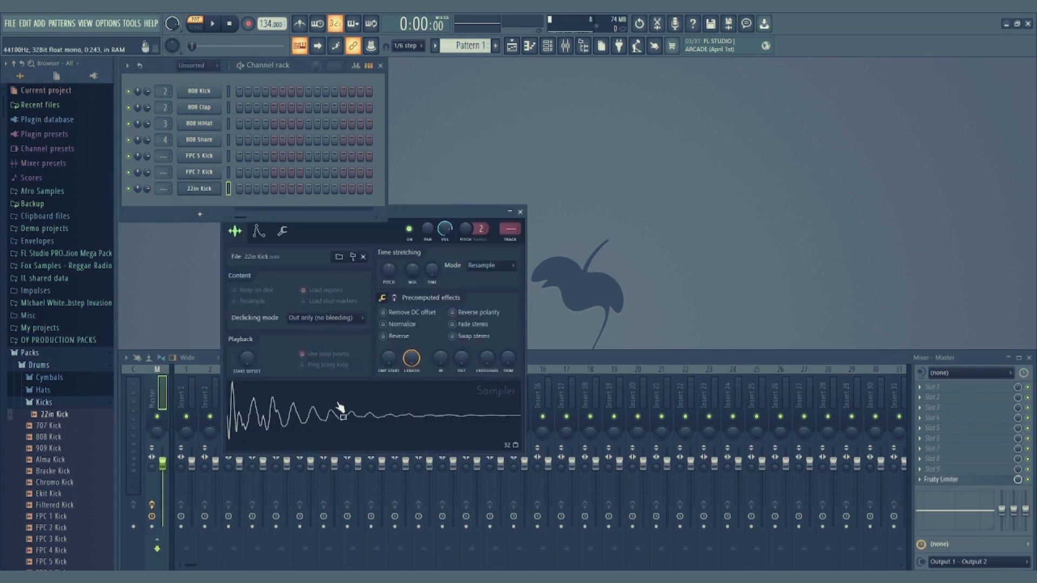
click(520, 212)
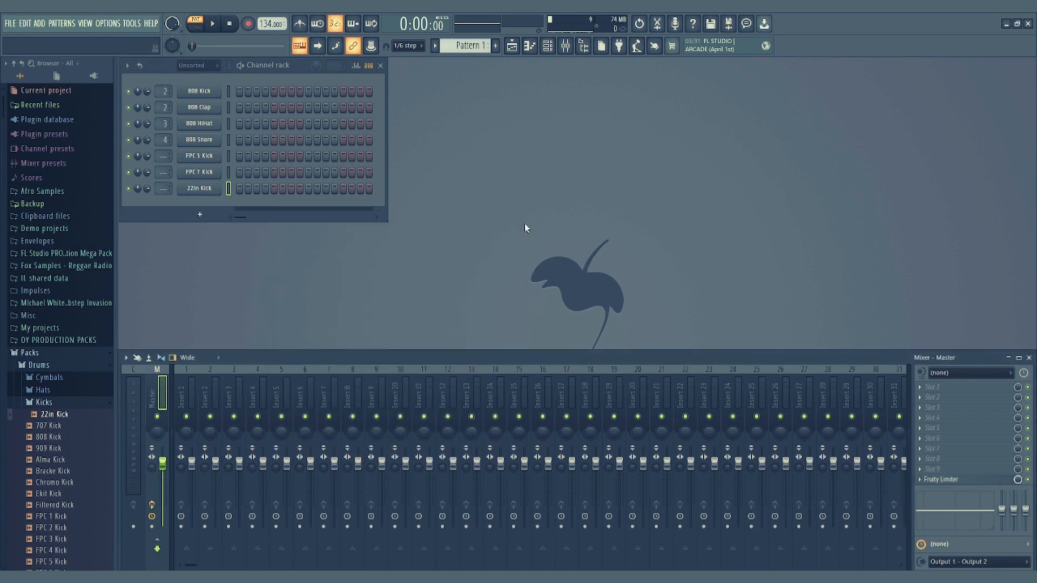
Add a FLEX instrument channel to the channel rack and close its plugin window
click(200, 214)
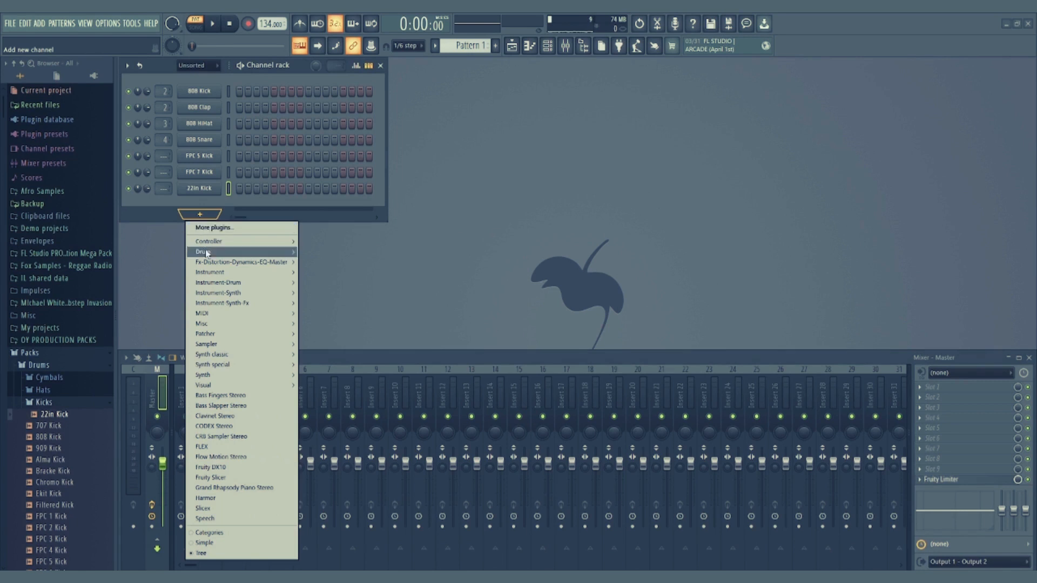
click(246, 449)
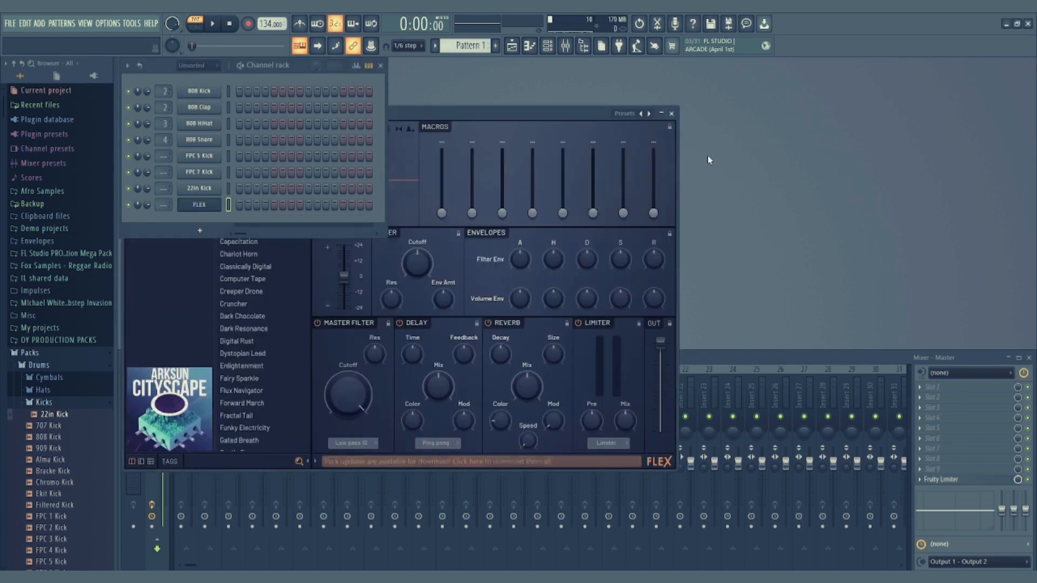
click(672, 114)
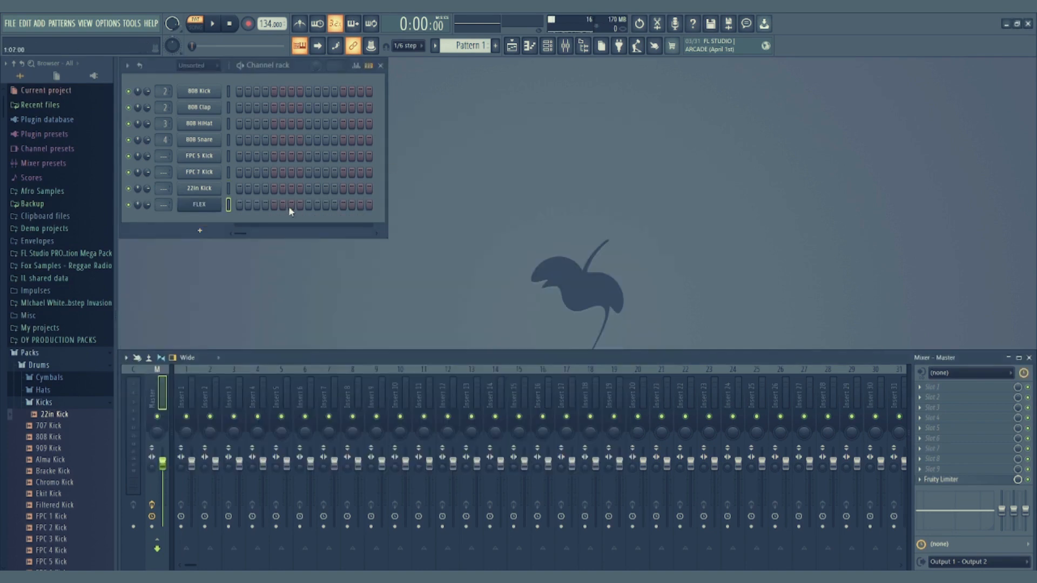
Try out the panning control in the 22in Kick channel's sampler settings and reset it to its default value
click(203, 190)
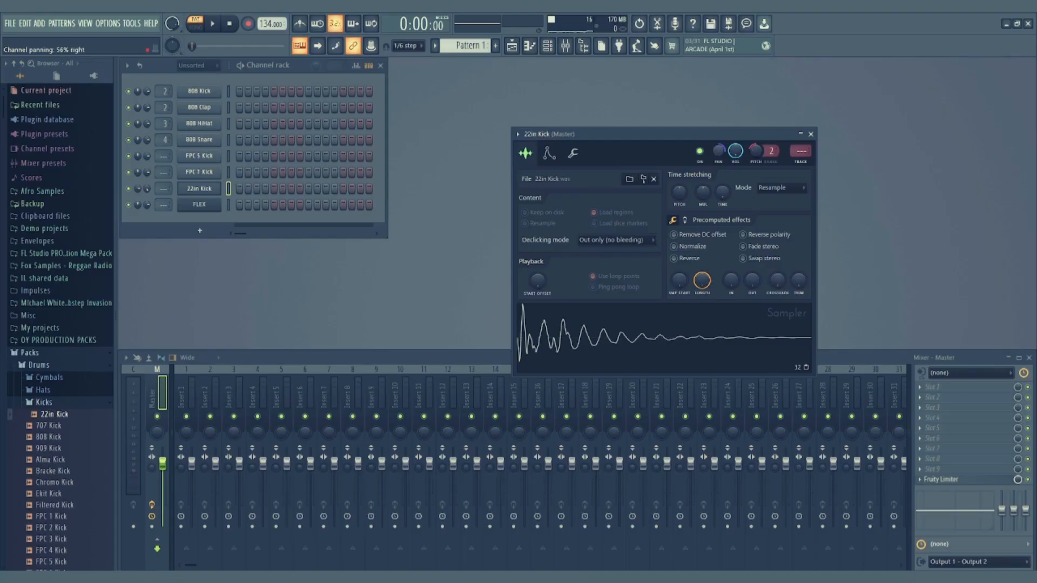
drag(718, 151, 718, 129)
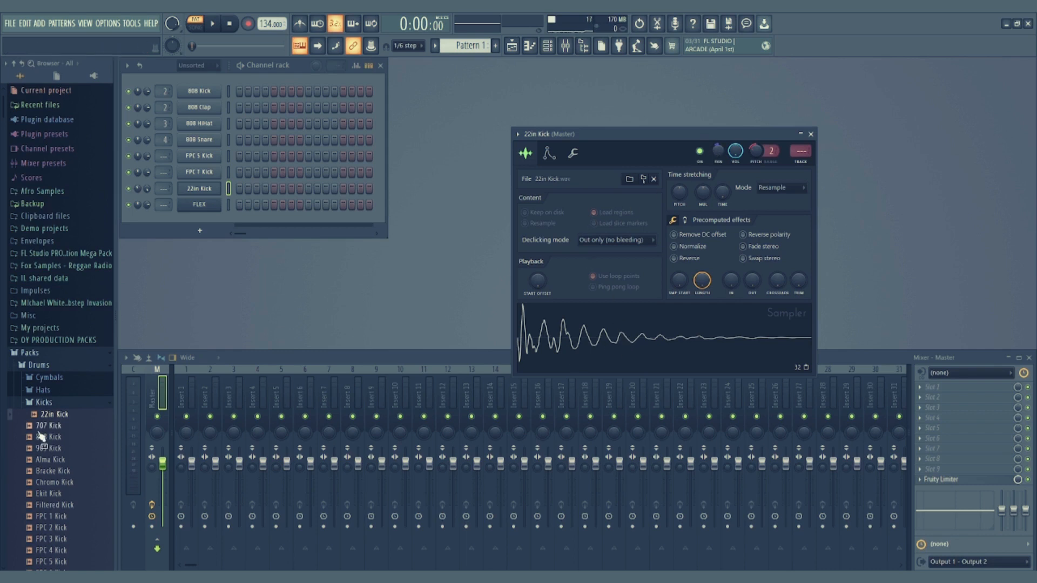
right_click(718, 151)
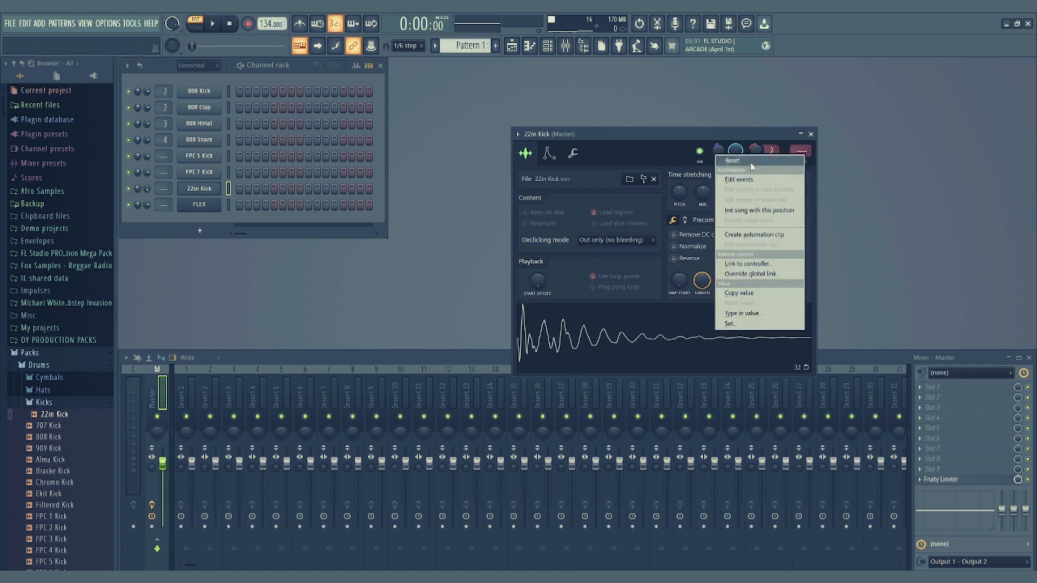
click(744, 160)
right_click(716, 155)
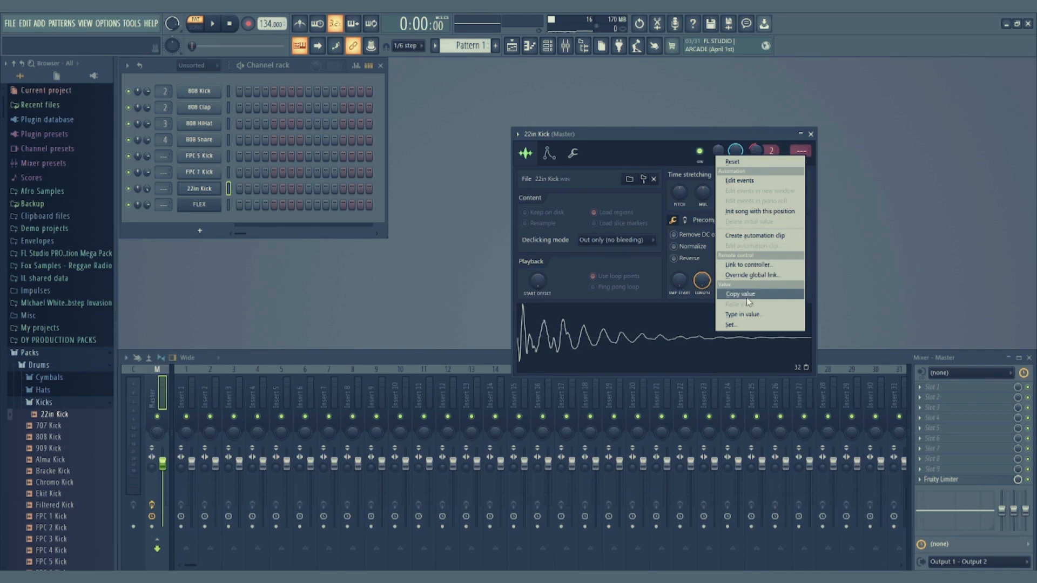
click(631, 142)
right_click(715, 154)
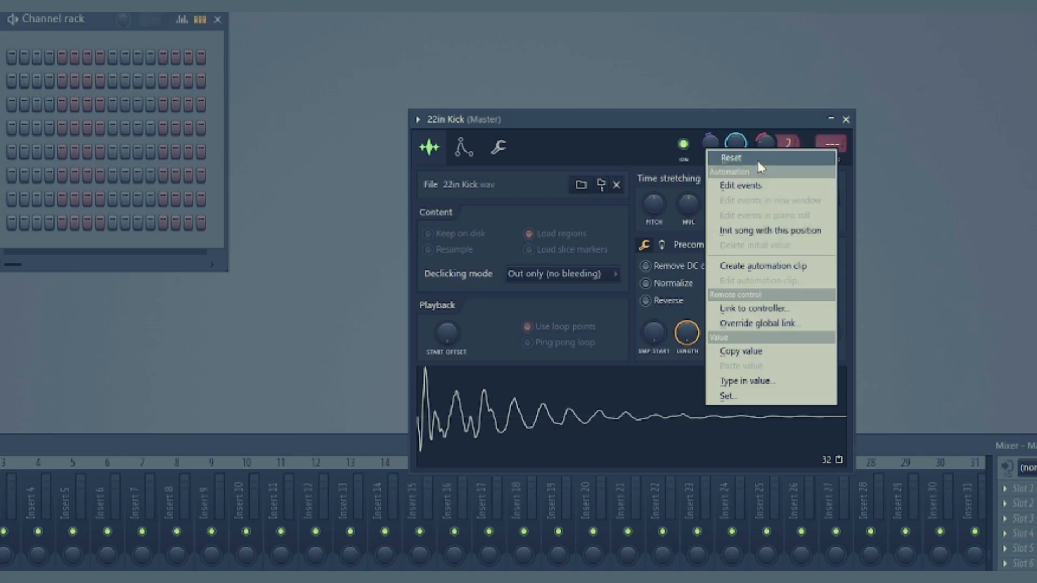
click(758, 162)
right_click(716, 155)
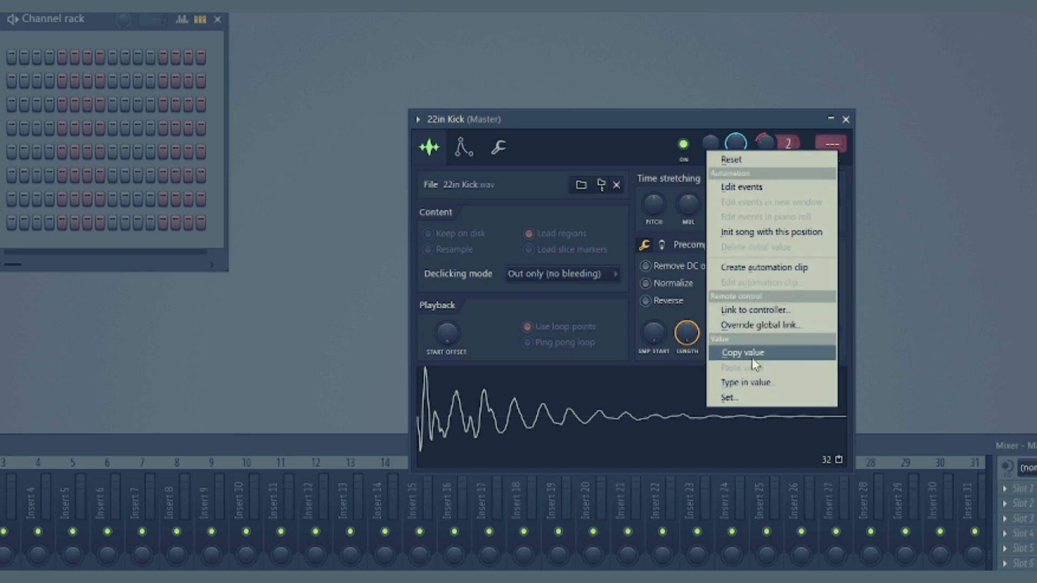
click(786, 356)
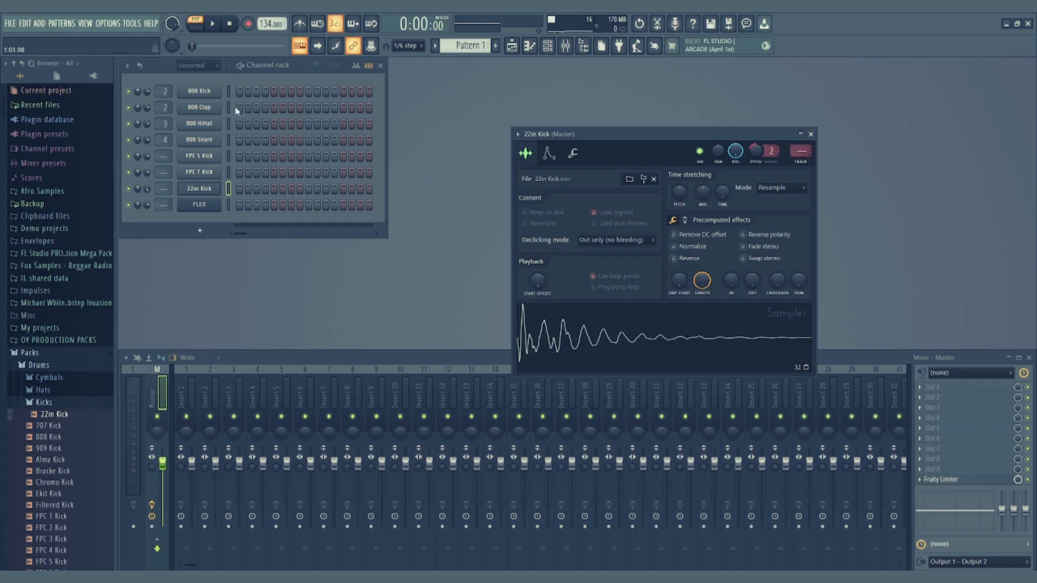
Open the sampler settings of the 808 Kick and 808 Clap channels and move the 808 Clap window clear of the channel rack
click(217, 93)
click(213, 111)
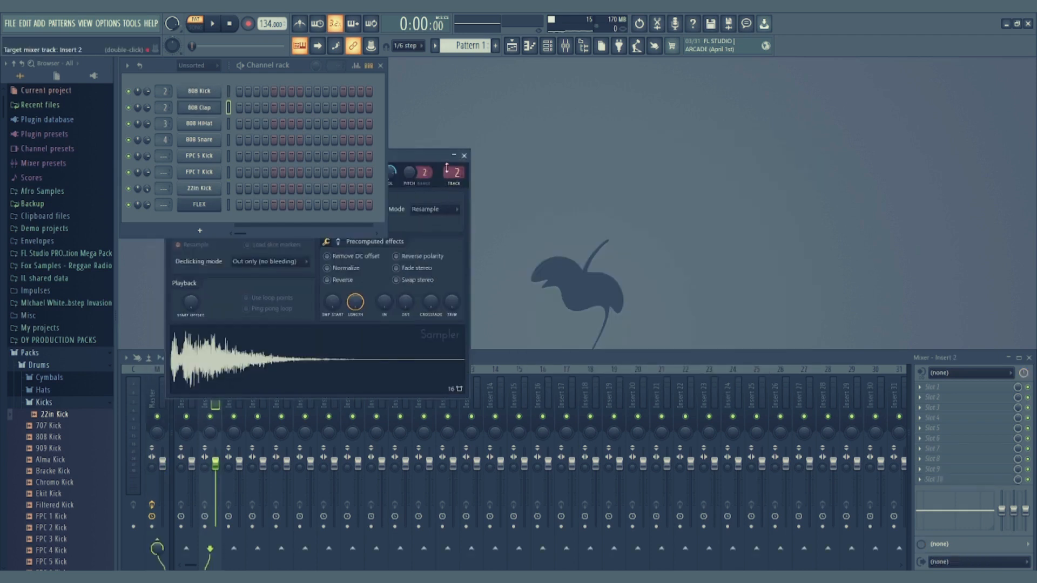
drag(411, 154, 748, 119)
right_click(749, 128)
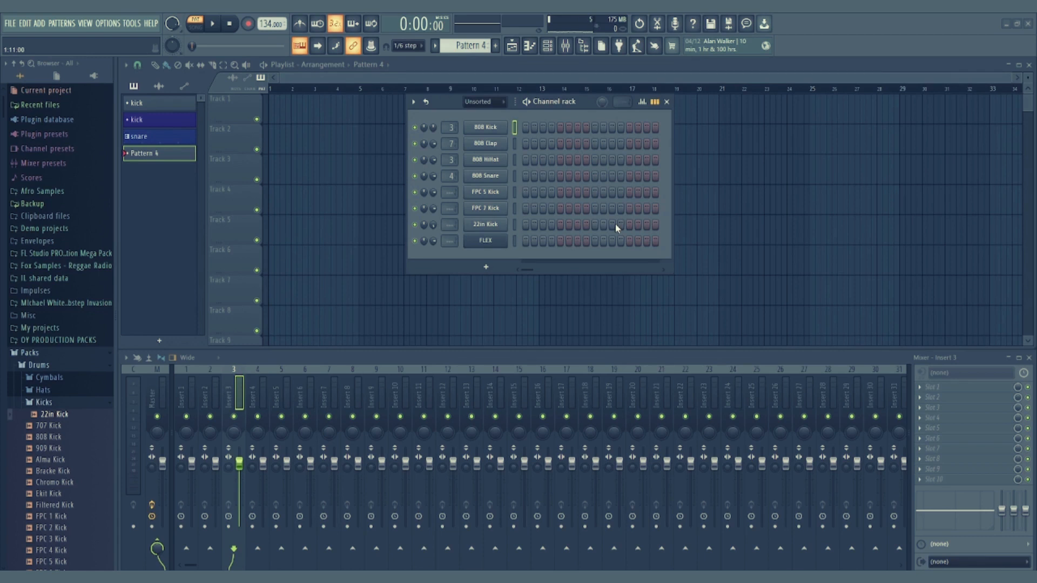
Hide the channel rack, rename Pattern 4 as "kick" and give it a blue colour
key(F6)
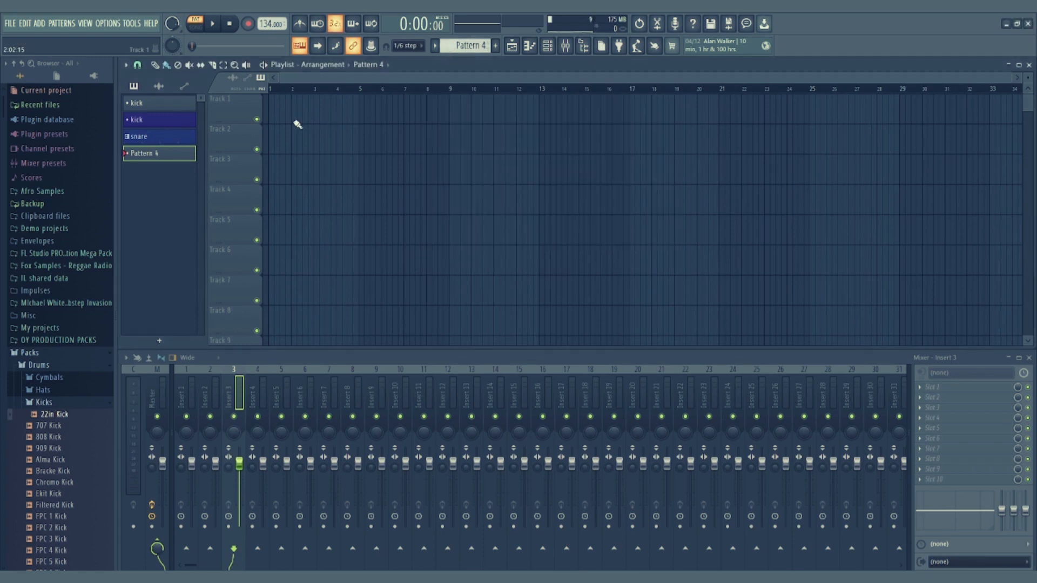
click(495, 49)
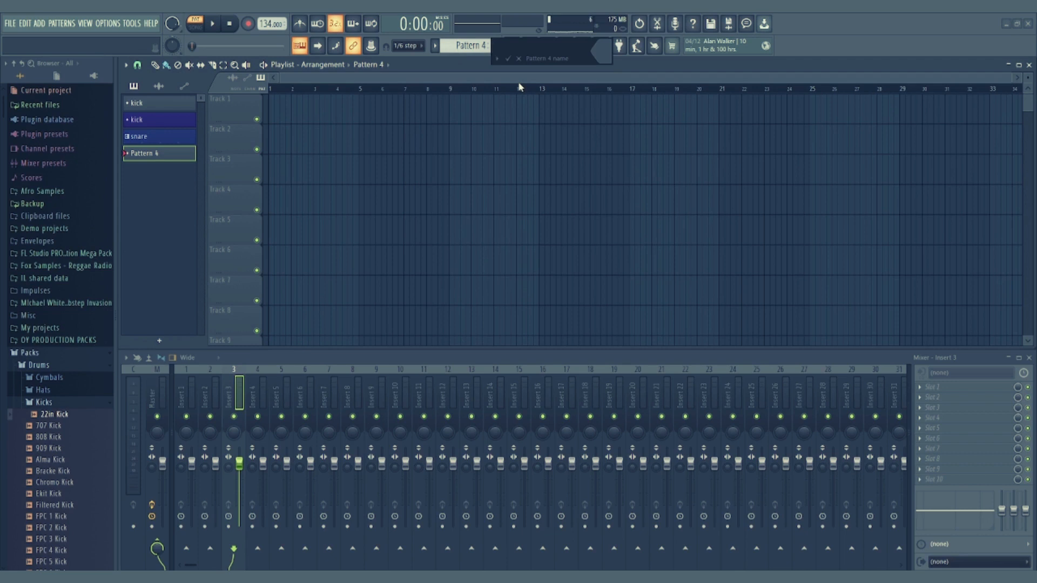
text(ki)
text(ck)
click(602, 52)
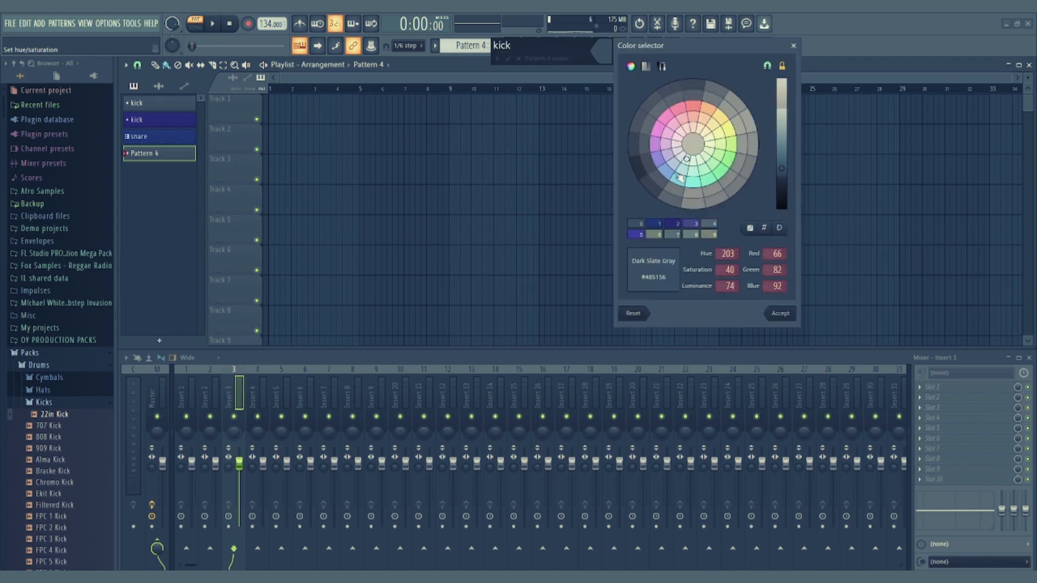
click(673, 162)
click(781, 314)
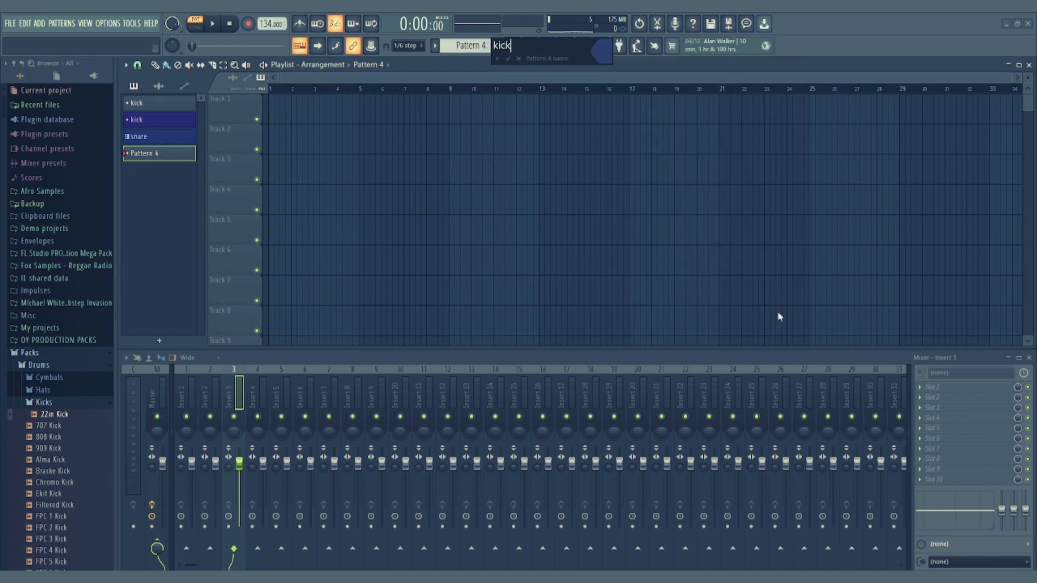
key(Return)
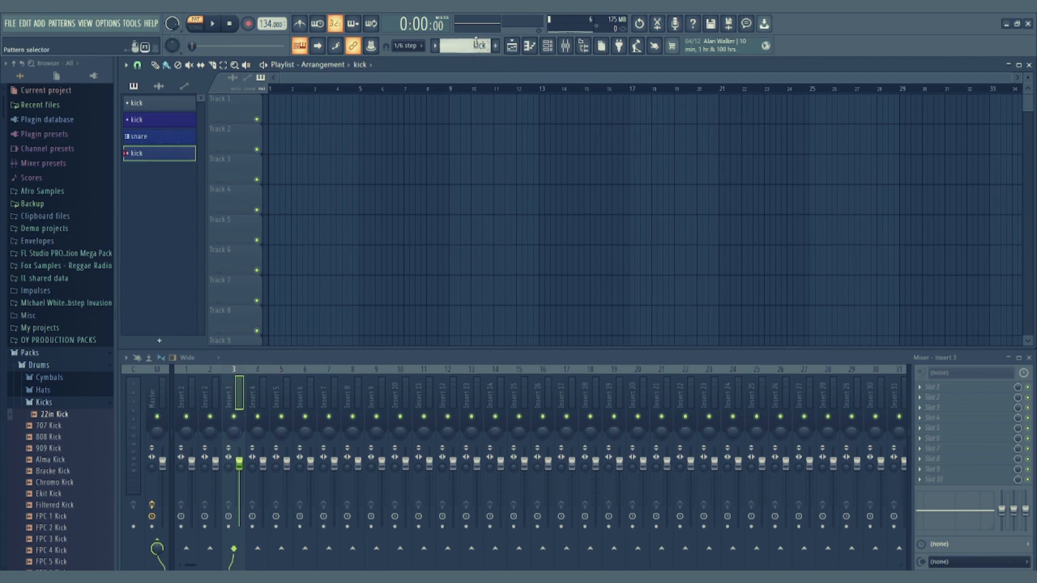
Fill in steps across the 808 Kick, 808 Snare and 22in Kick rows of the kick pattern
click(547, 46)
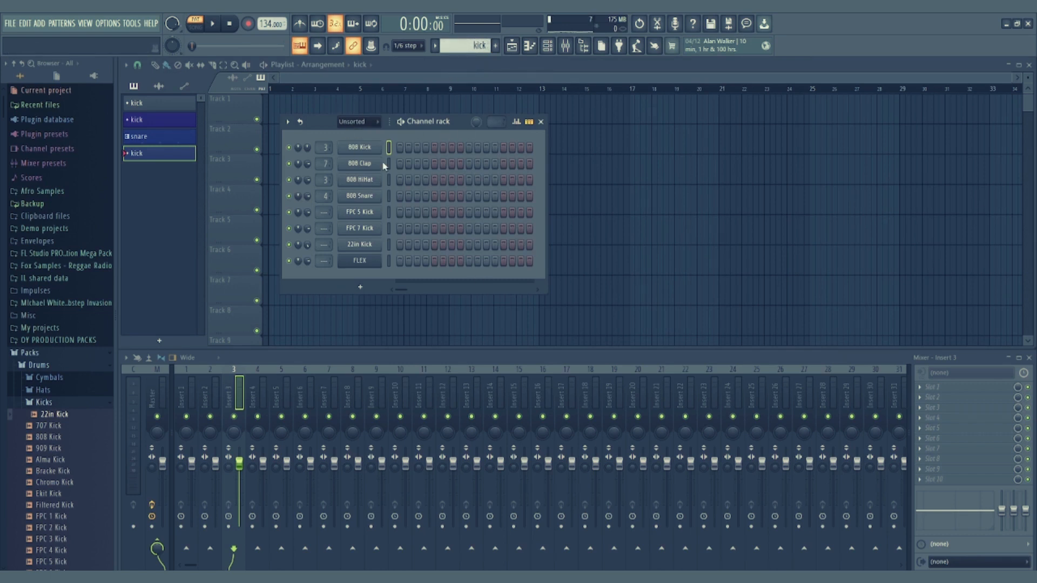
drag(399, 147, 530, 149)
drag(409, 196, 530, 196)
drag(442, 244, 530, 245)
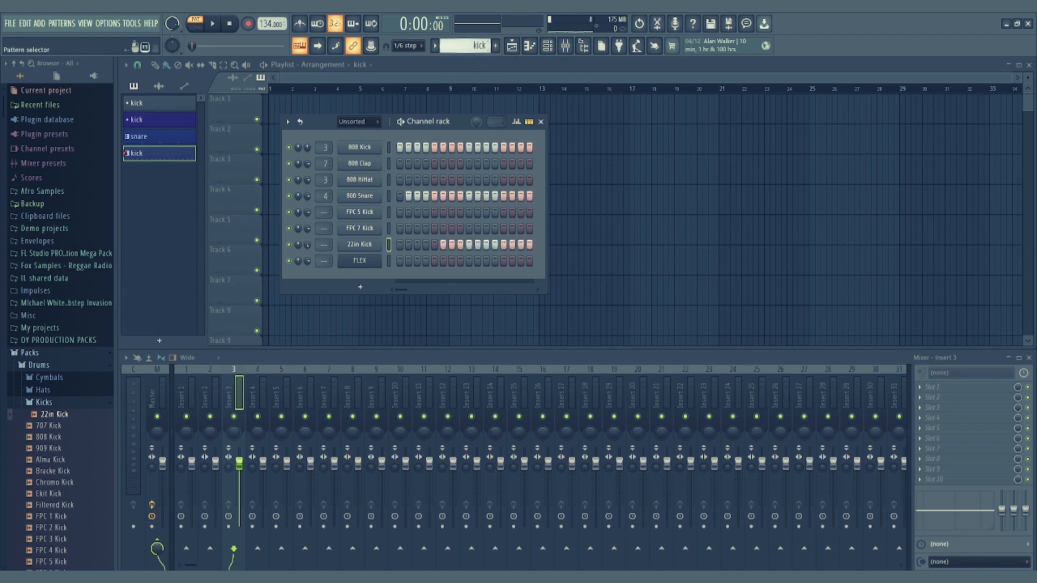
Switch to a new empty pattern and back to the kick pattern, and clear its 808 Kick, 808 Snare and 22in Kick steps
click(495, 46)
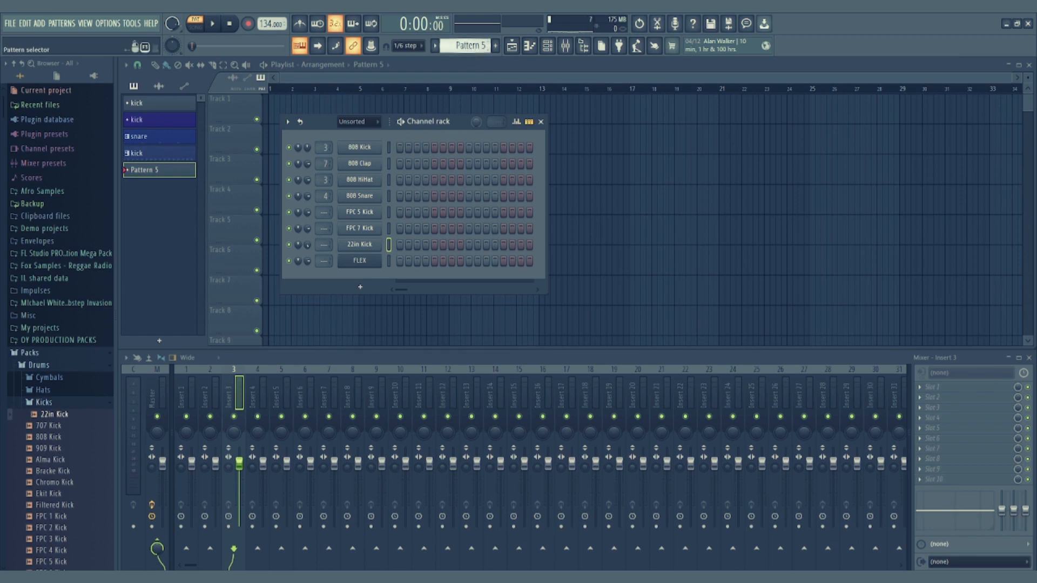
scroll(465, 46, up, 1)
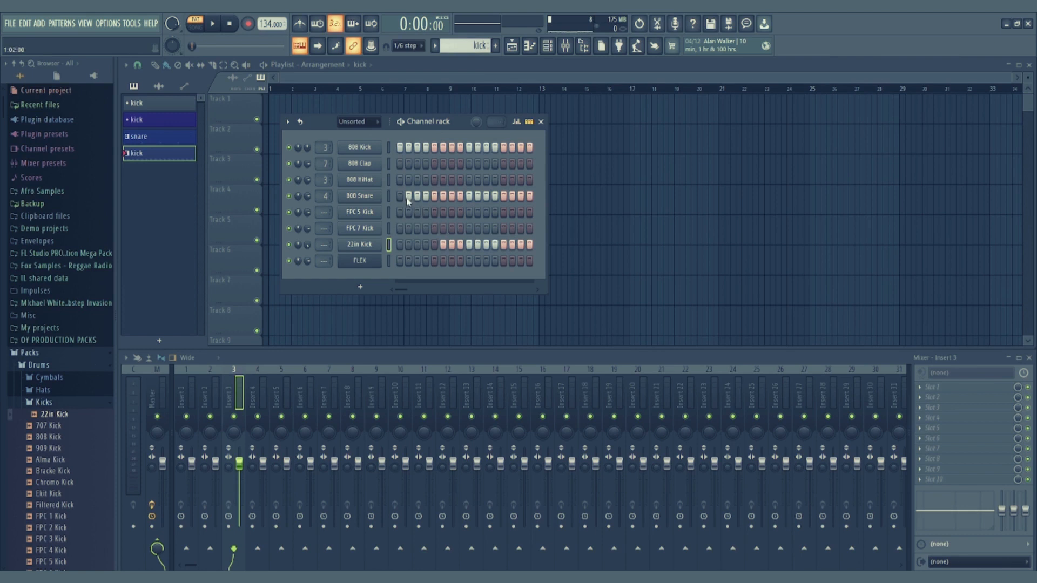
drag(406, 198, 544, 197)
drag(426, 247, 532, 245)
drag(531, 148, 399, 149)
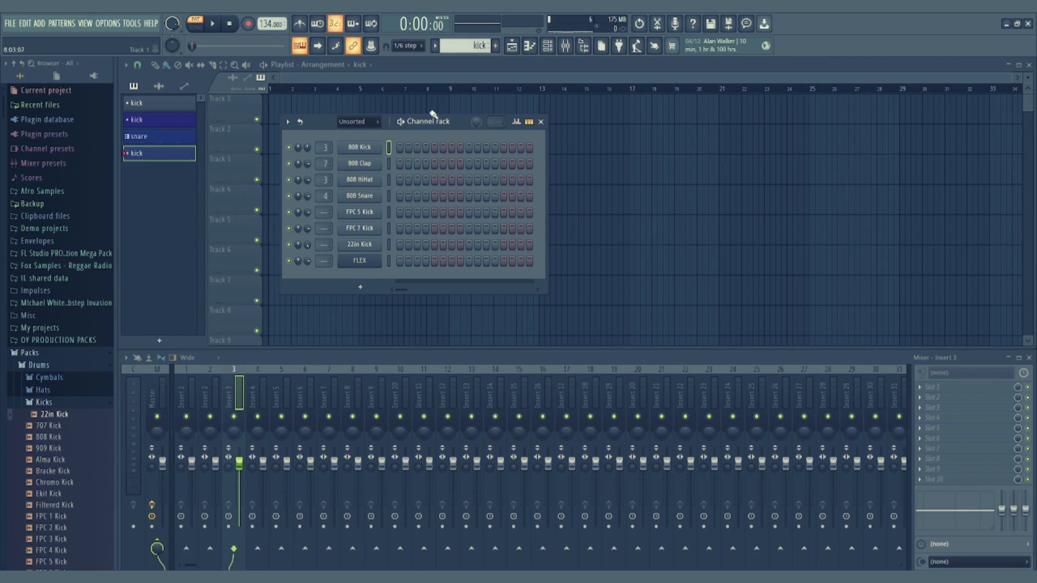
Place a kick pattern clip at the start of playlist Track 1 and paint repeats of it through bar 6
click(423, 78)
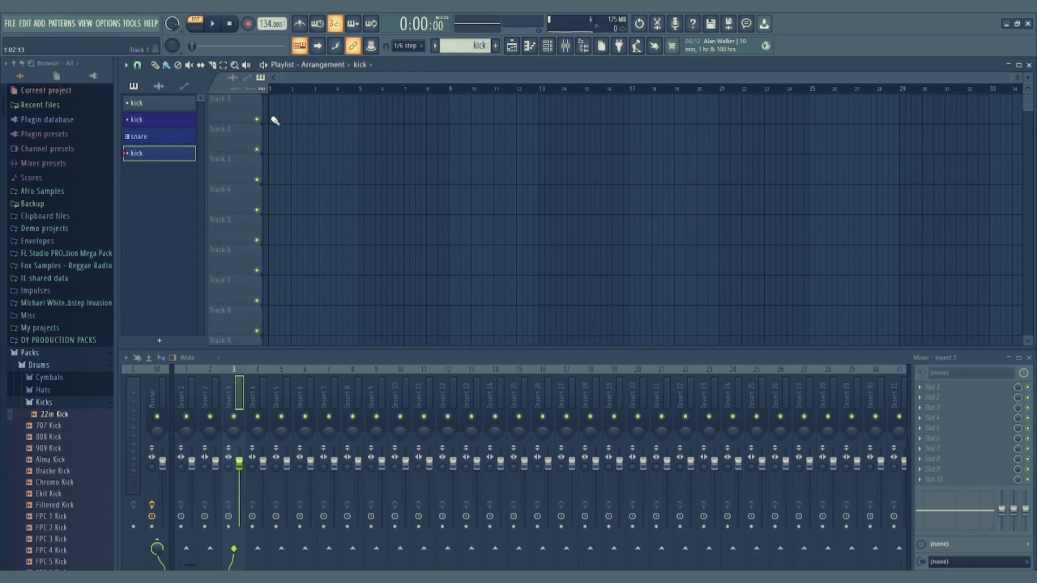
drag(273, 119, 299, 121)
right_click(300, 120)
right_click(278, 120)
click(275, 112)
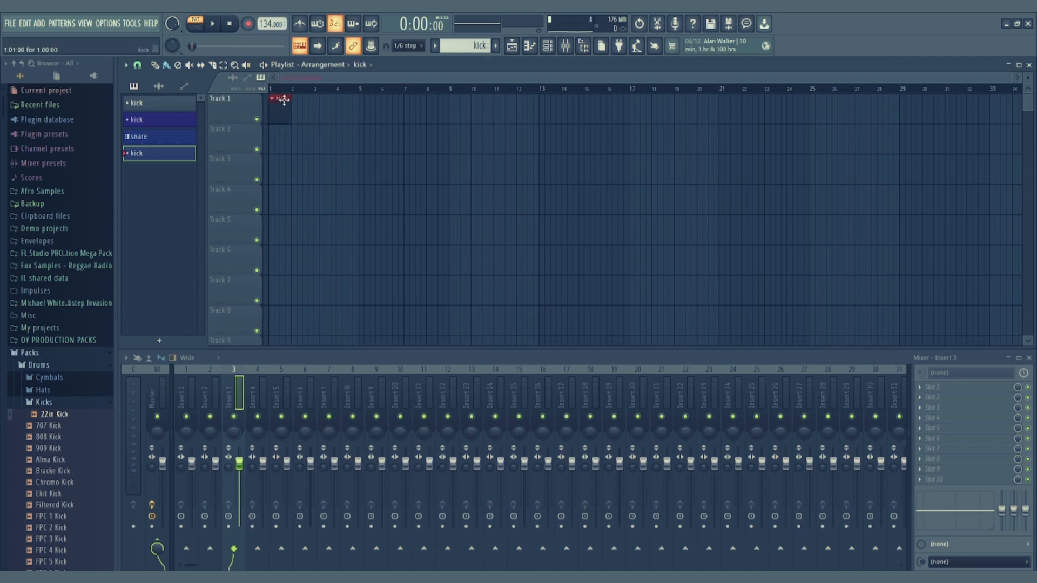
drag(1012, 78, 539, 78)
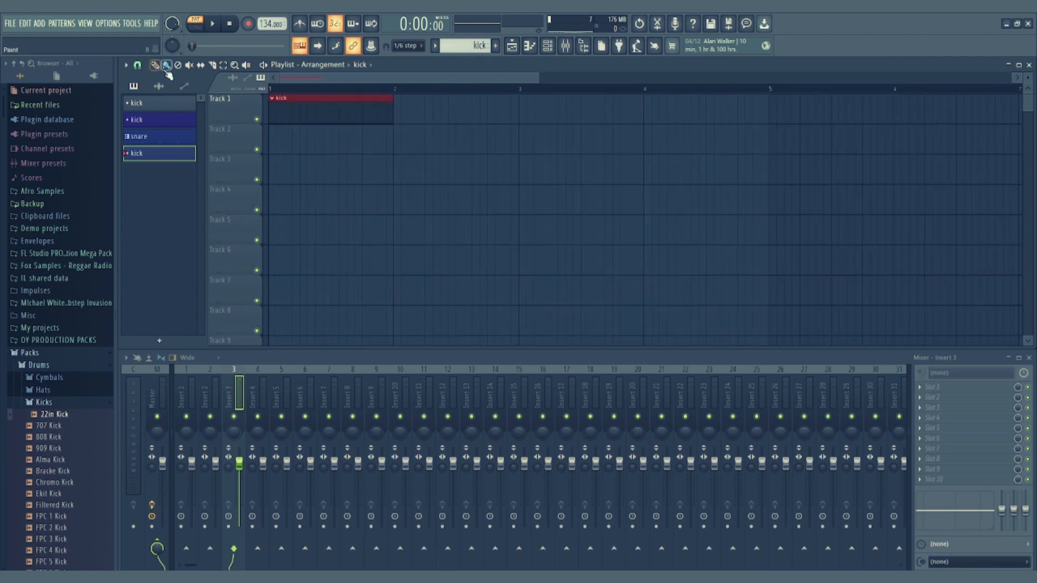
click(166, 67)
mouse_move(404, 121)
mouse_down()
mouse_move(616, 150)
mouse_move(918, 162)
mouse_up()
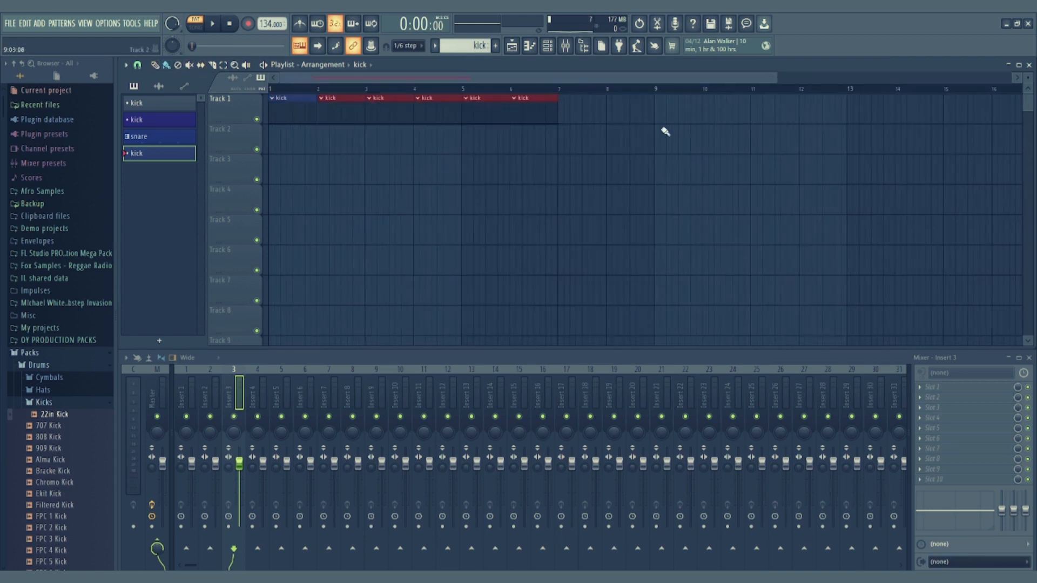
Remove all the kick clips from Track 1 of the playlist
right_click(288, 105)
drag(341, 122, 292, 117)
key(Delete)
In song mode, paint kick clips over bars 1 to 4 of Track 1, and return to pattern mode
click(200, 26)
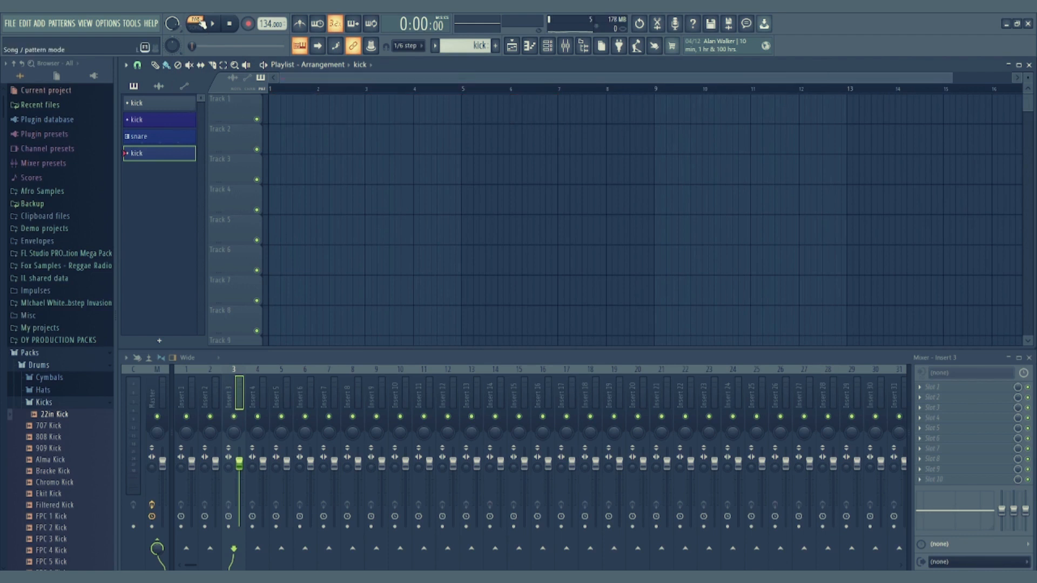
click(564, 47)
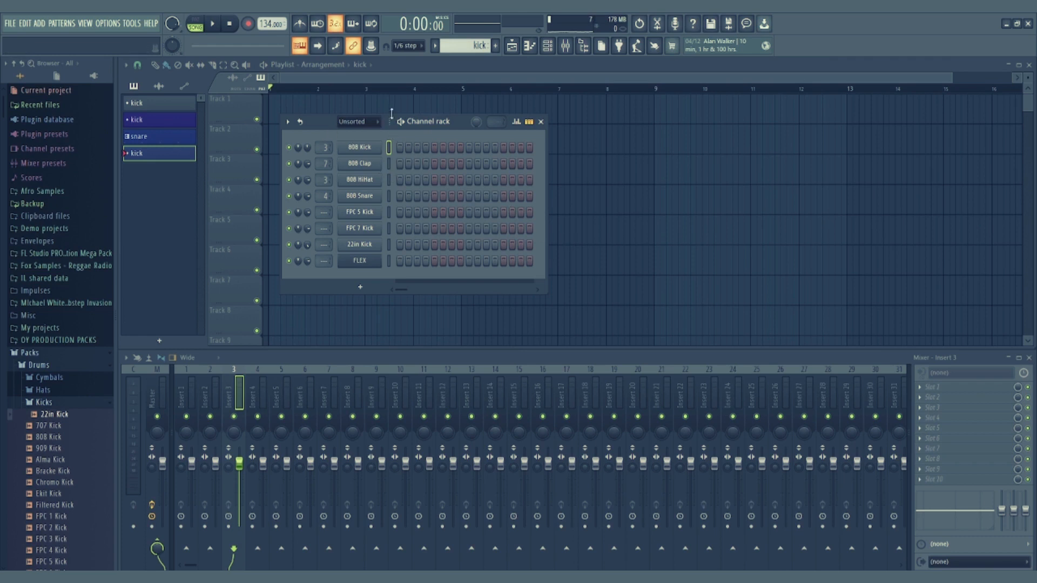
click(541, 122)
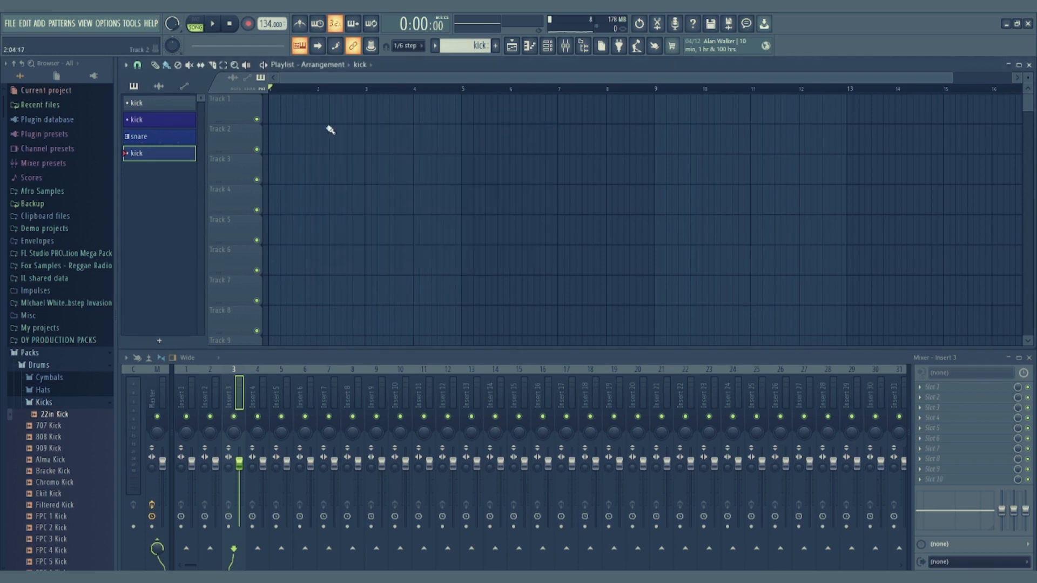
drag(275, 121, 447, 123)
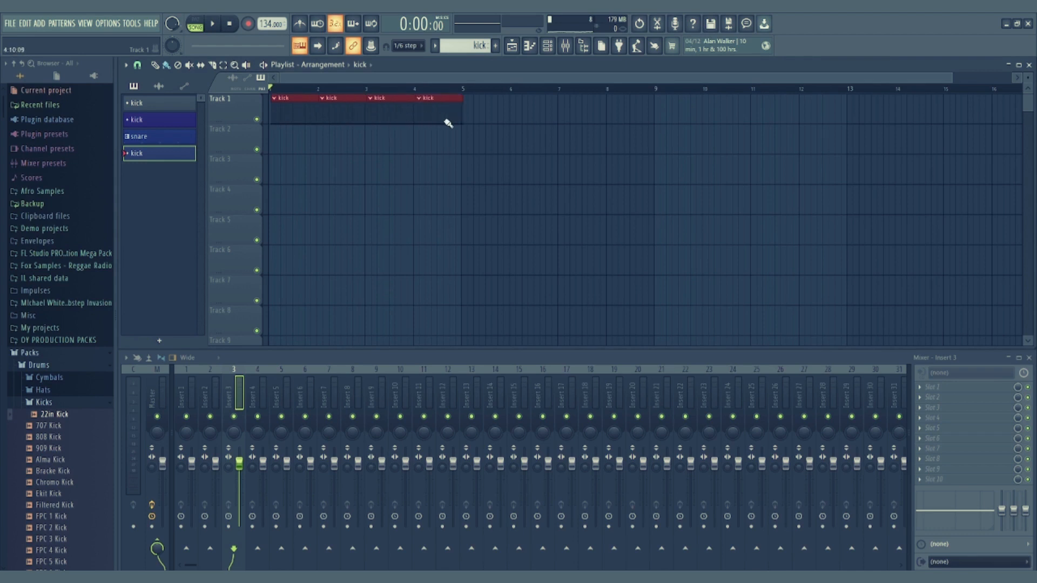
click(196, 26)
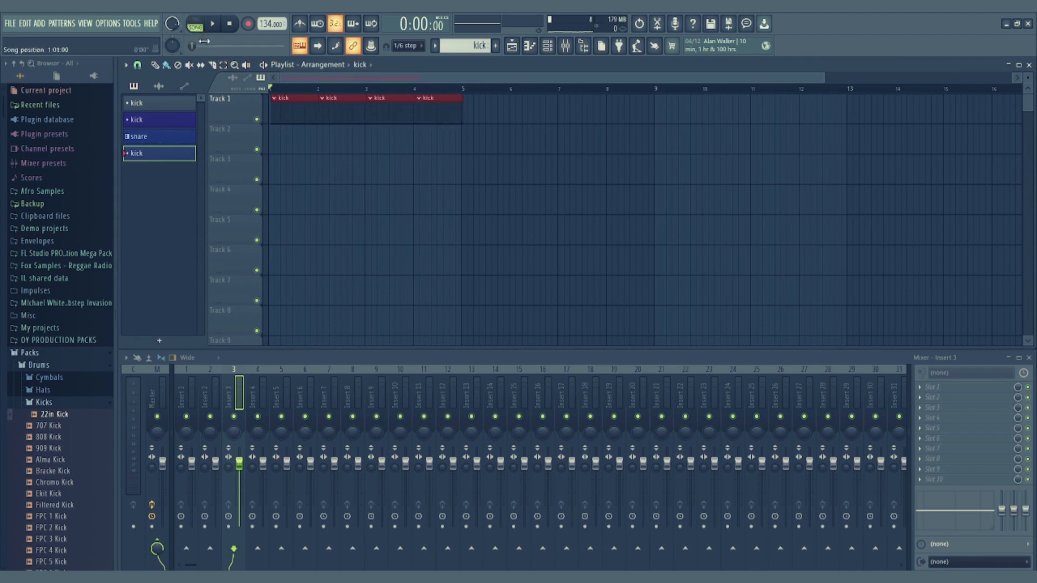
key(F6)
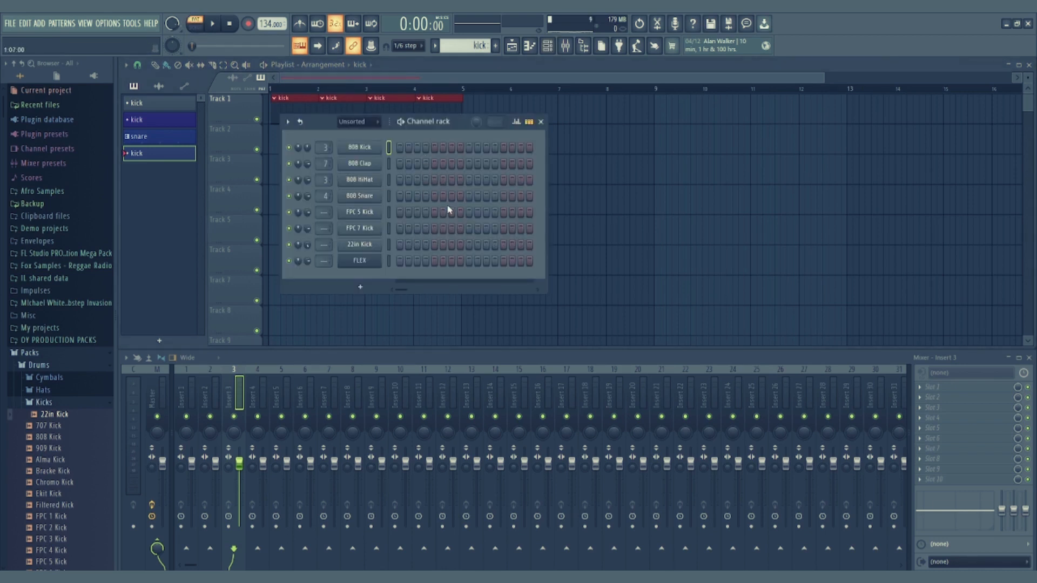
click(541, 121)
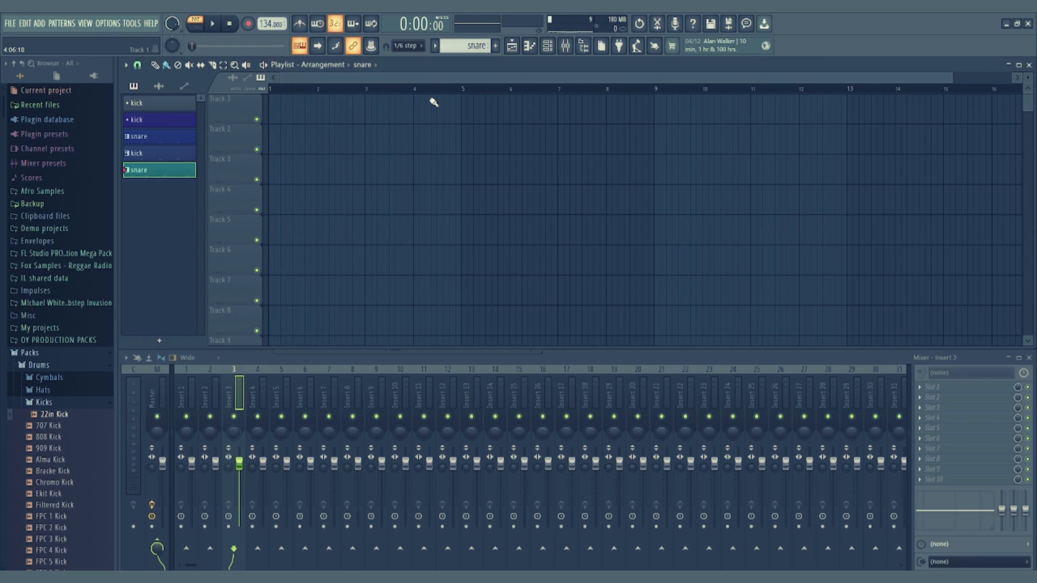
Preview the 707 Kick sample and clear the 808 Snare steps of the green snare pattern
click(53, 425)
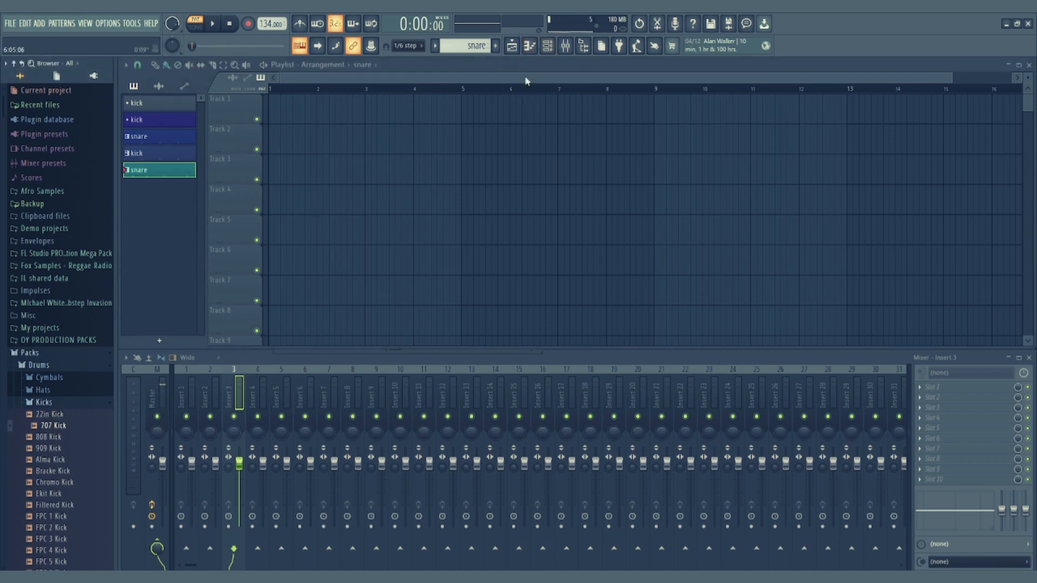
click(549, 49)
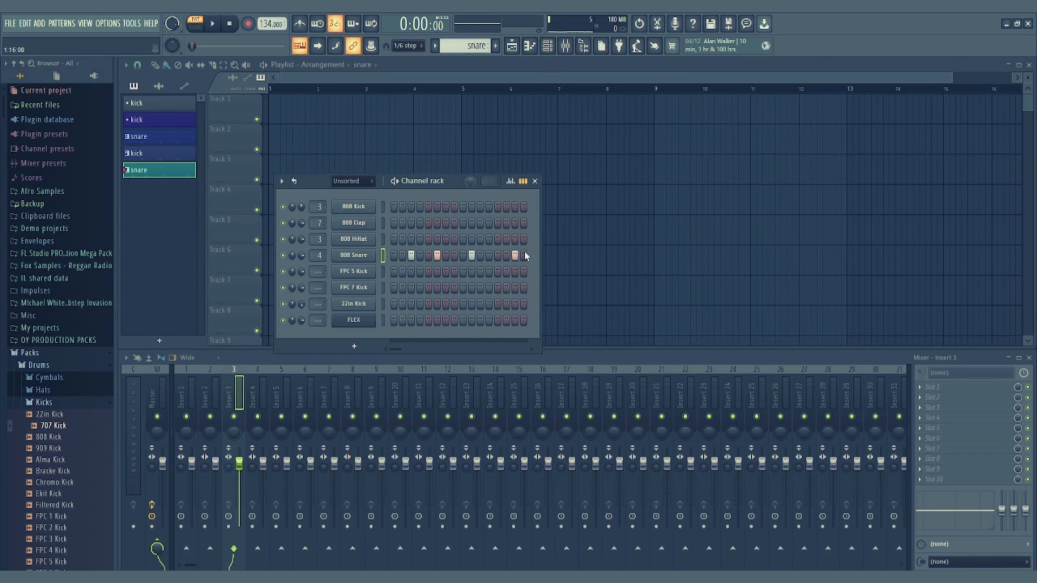
drag(525, 252, 371, 256)
Delete the existing kick and snare patterns from the pattern list, confirming each deletion
right_click(148, 151)
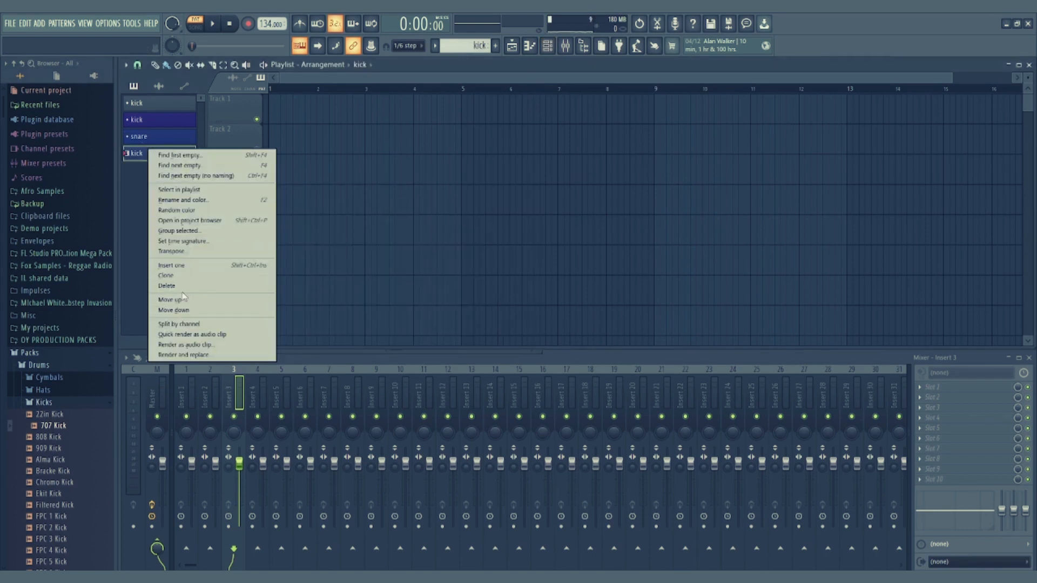
click(167, 286)
key(Return)
right_click(141, 136)
click(167, 271)
key(Return)
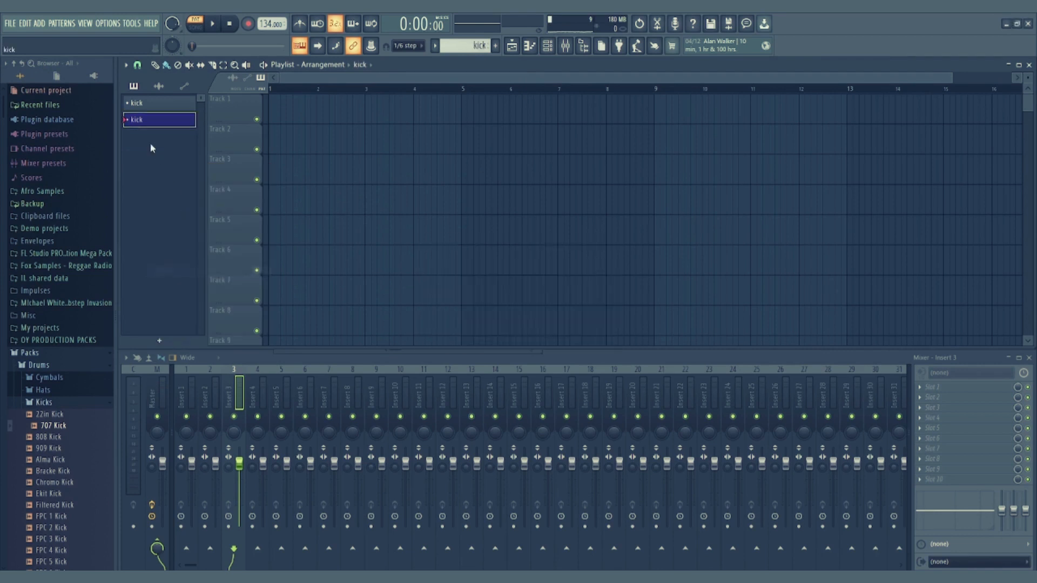
right_click(146, 127)
click(184, 257)
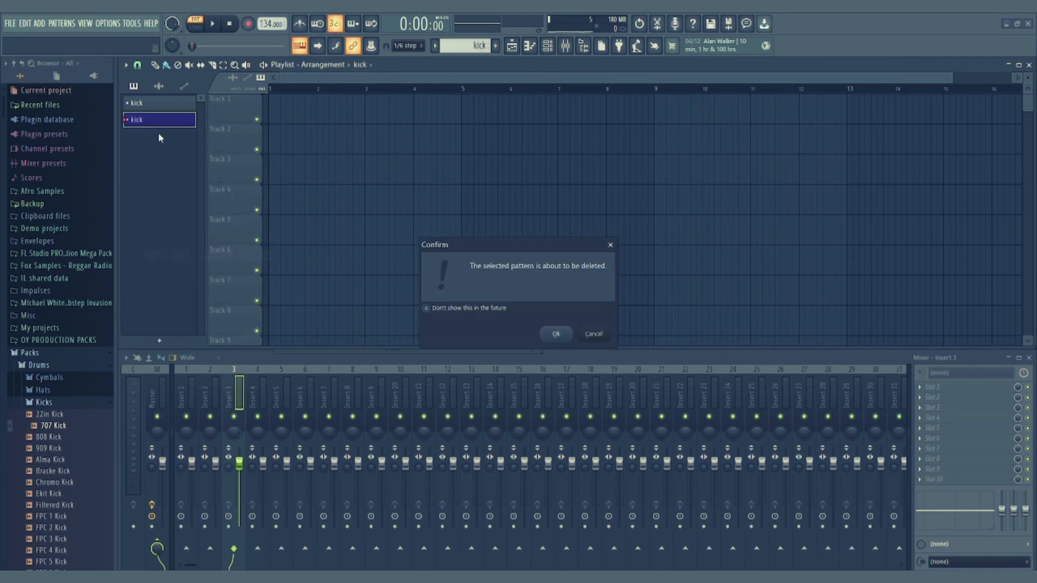
key(Return)
Rename Pattern 1 as "kick" and colour it Dark Slate Blue (#283976)
click(498, 47)
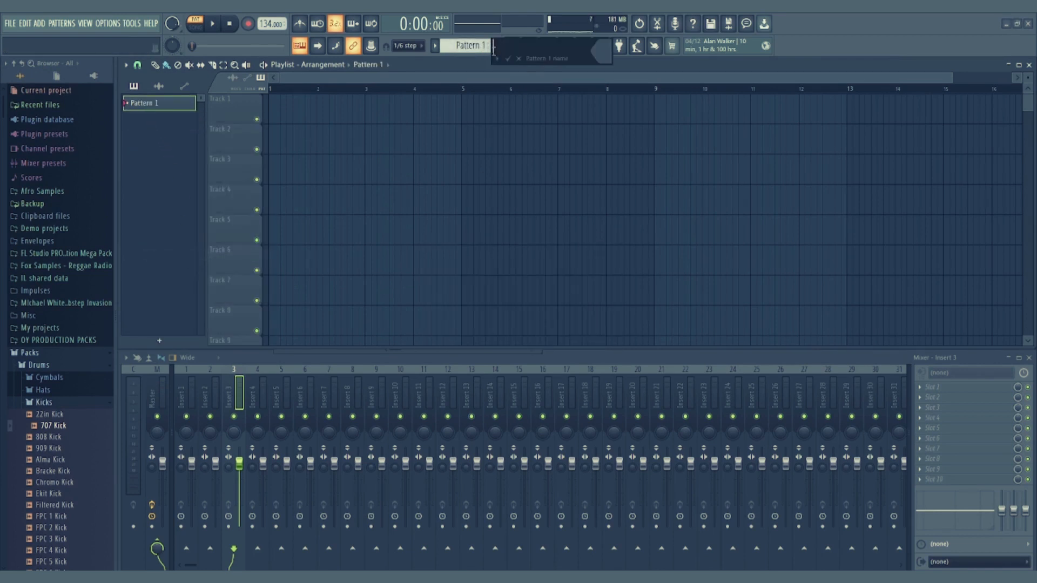
text(kick)
click(607, 54)
click(672, 179)
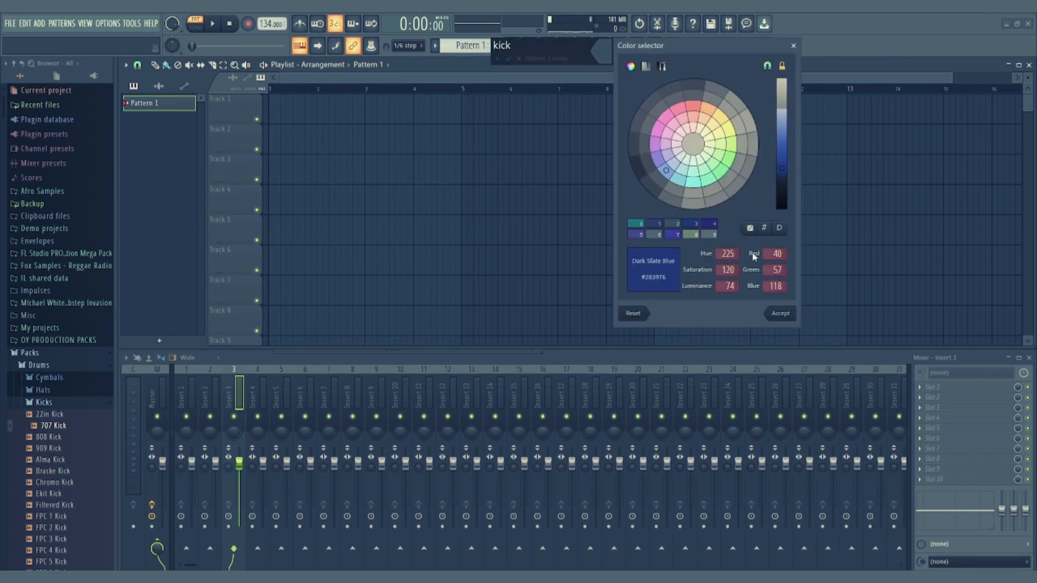
click(779, 313)
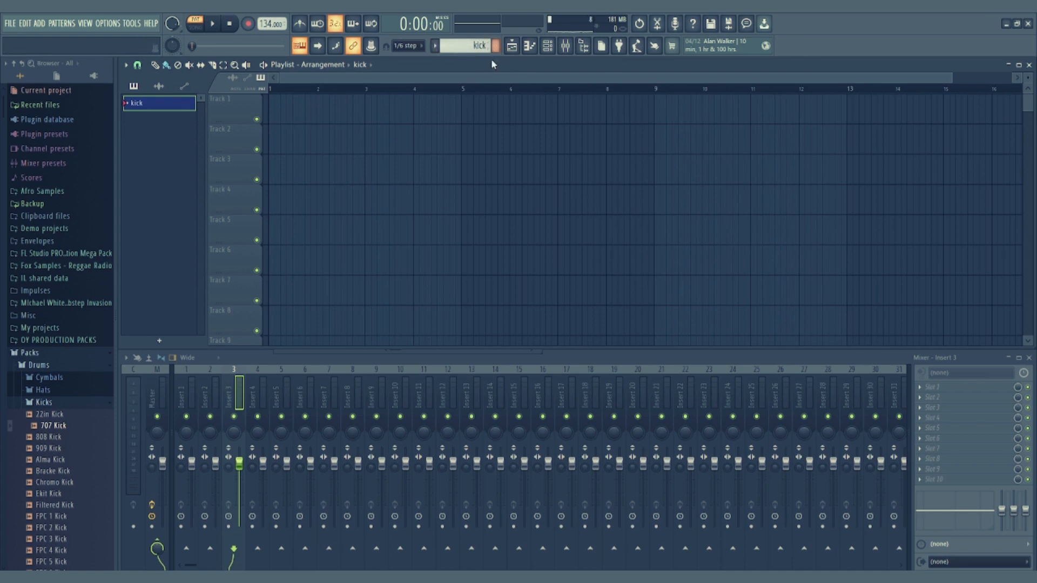
Show the channel rack, move it higher over the playlist, and place the 707 Kick sample at the start of Track 1
click(548, 47)
drag(449, 180, 520, 103)
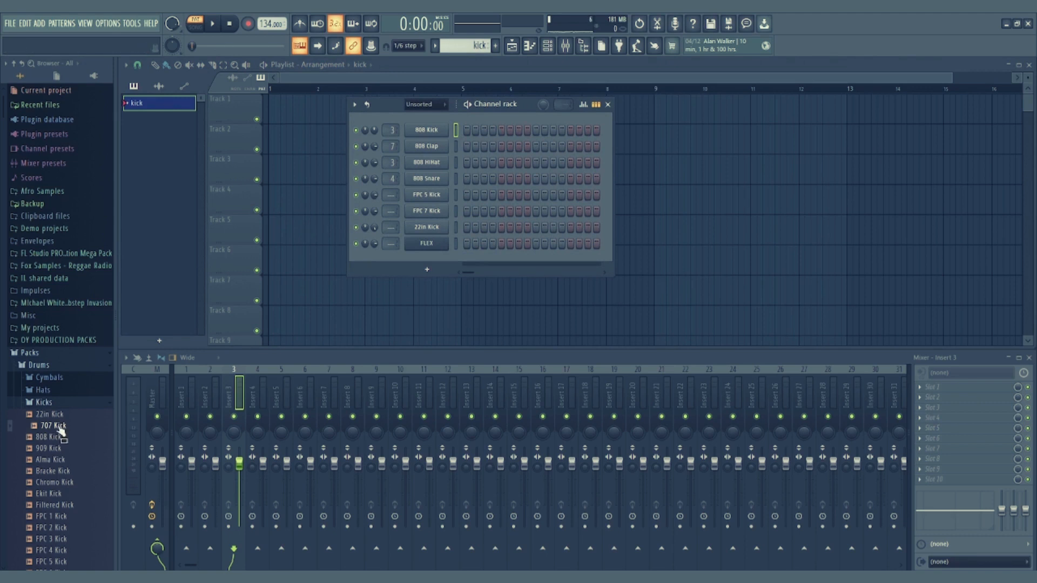
drag(61, 428, 269, 115)
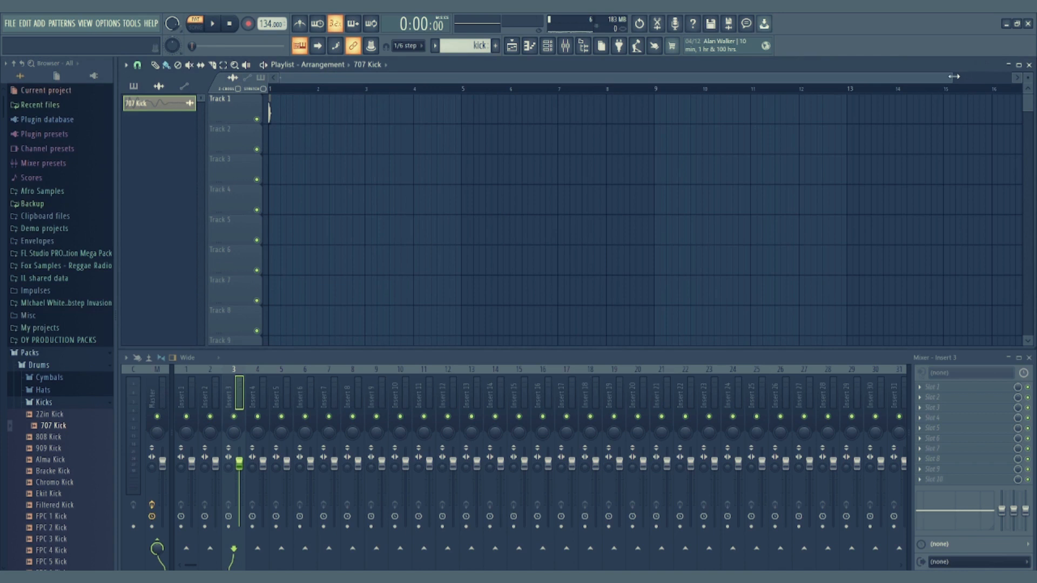
Remove the 707 Kick clip from Track 1, delete its audio clip entry from the project, and close the playlist
drag(954, 76, 490, 76)
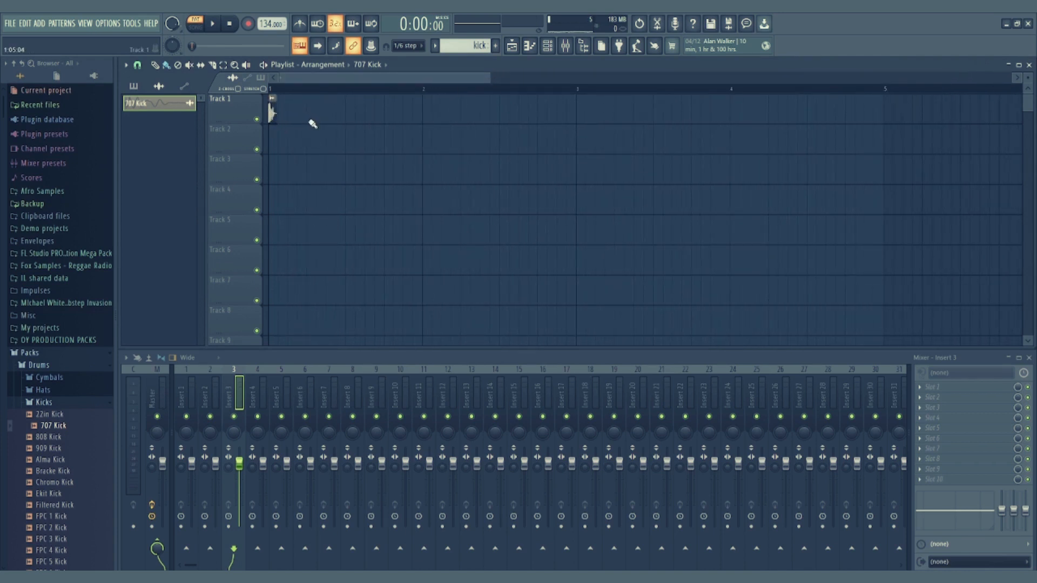
right_click(273, 109)
right_click(173, 108)
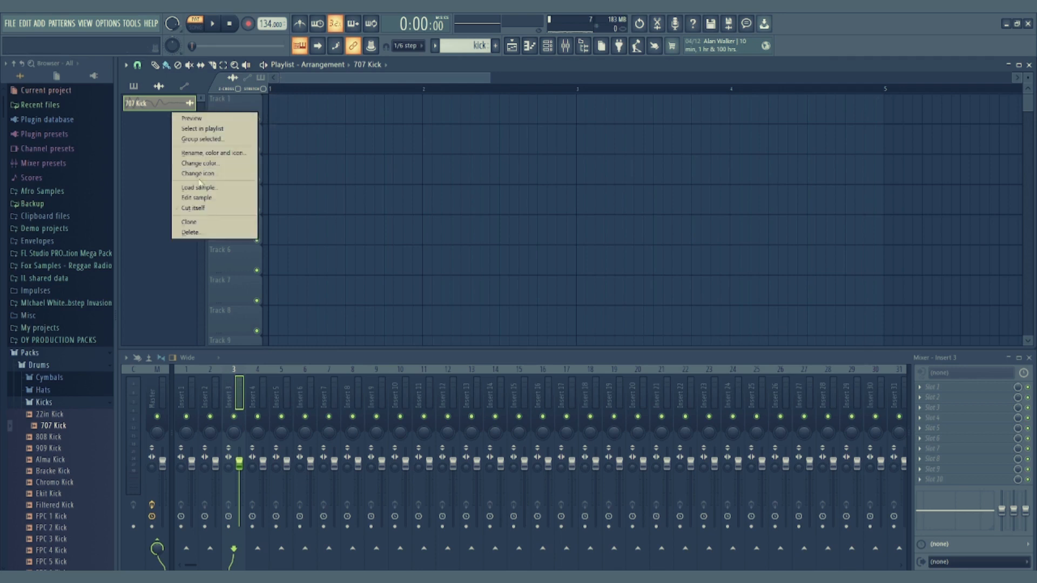
click(191, 232)
click(553, 334)
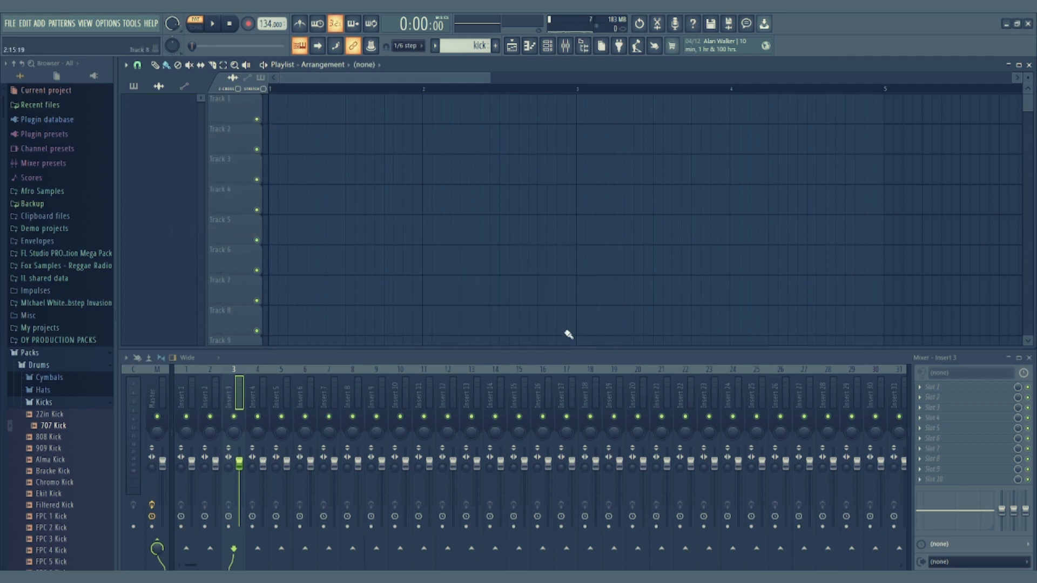
click(1029, 66)
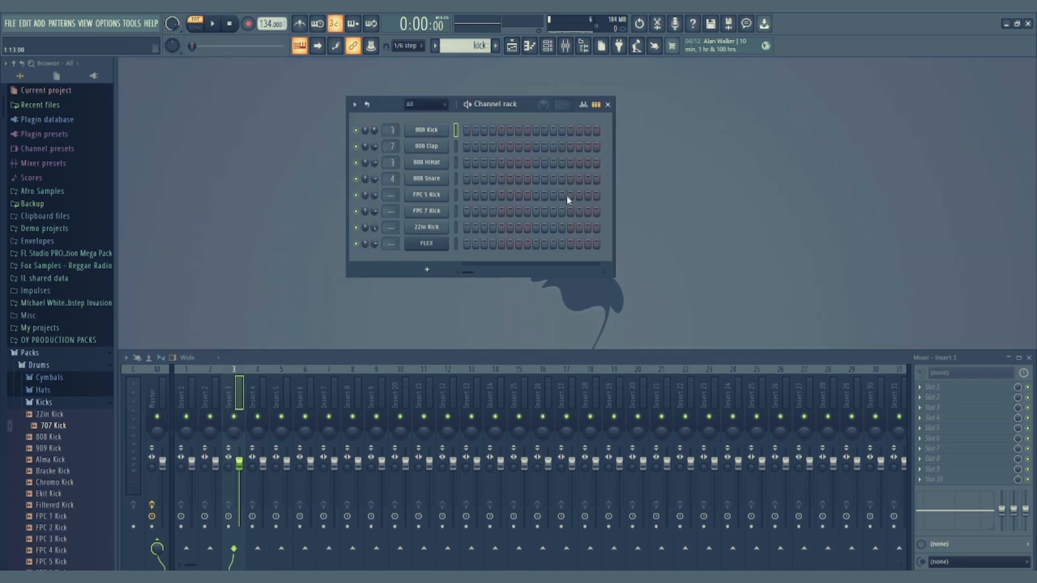
Move the channel rack closer to the browser and delete every channel below 808 Kick
drag(383, 105, 277, 66)
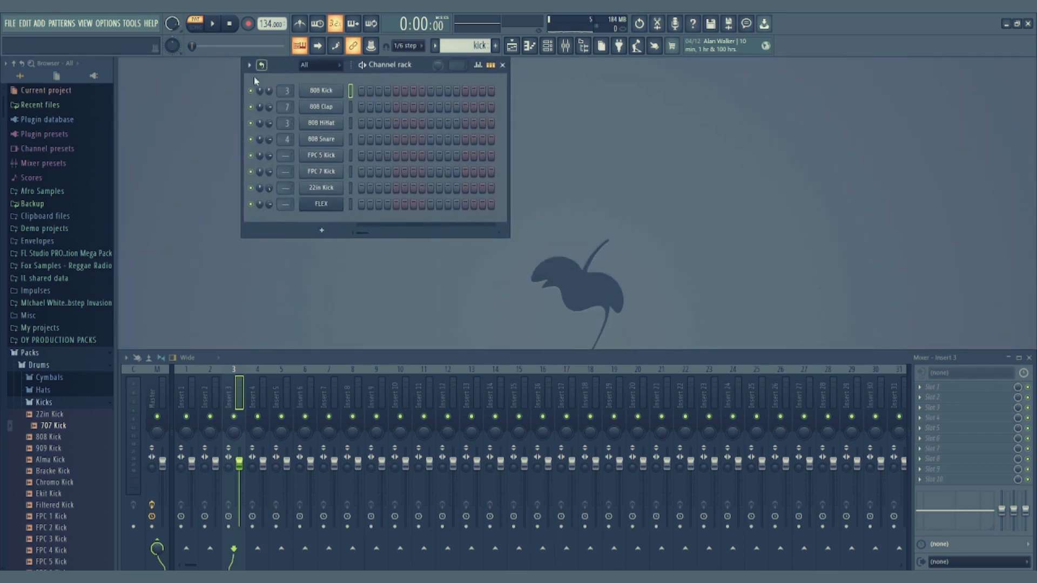
right_click(341, 202)
click(366, 307)
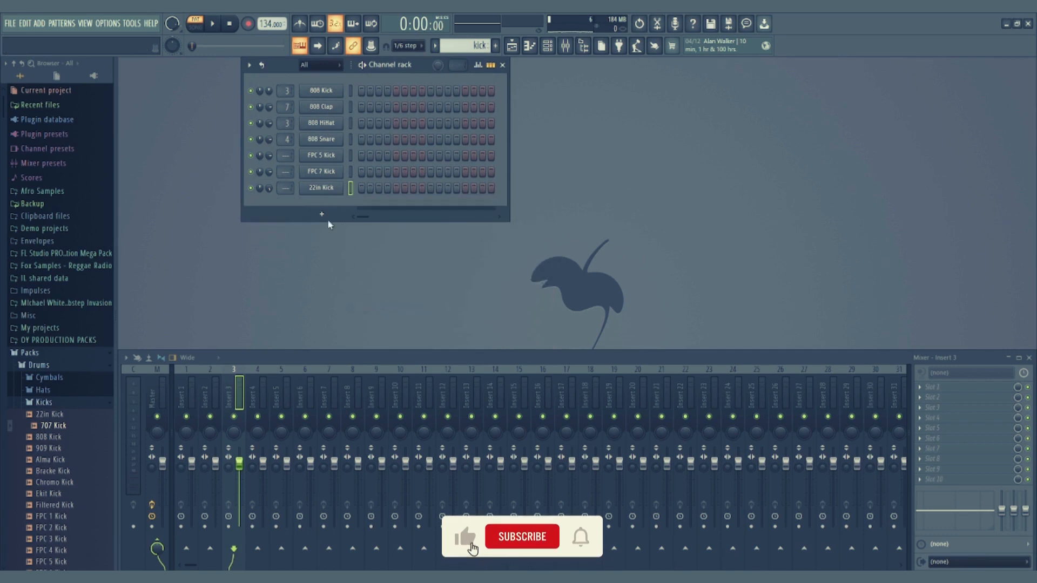
right_click(323, 192)
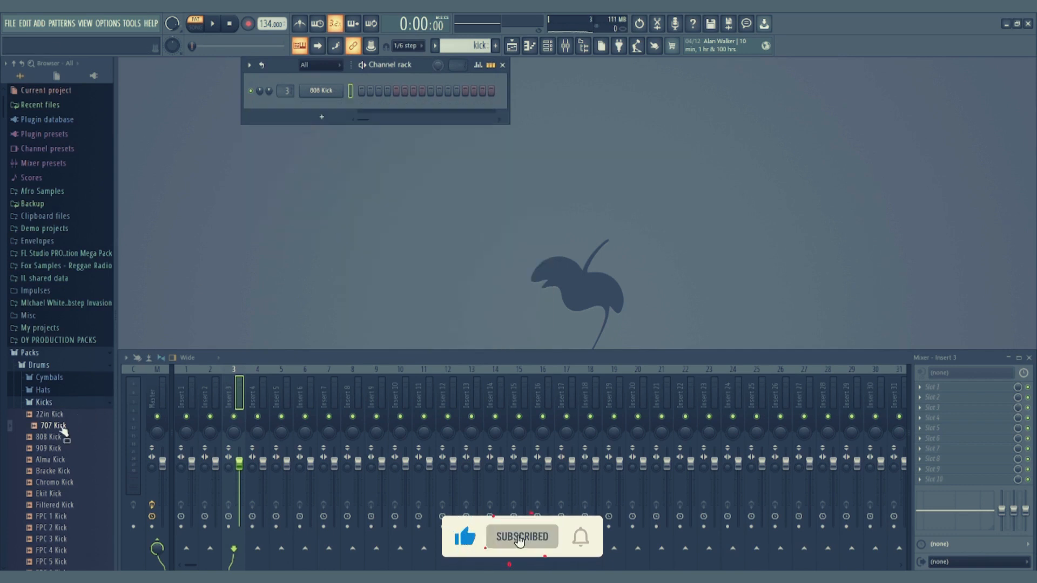
Replace the 808 Kick channel's sample with 707 Kick from the browser and move the channel rack lower
drag(54, 425, 322, 96)
click(771, 162)
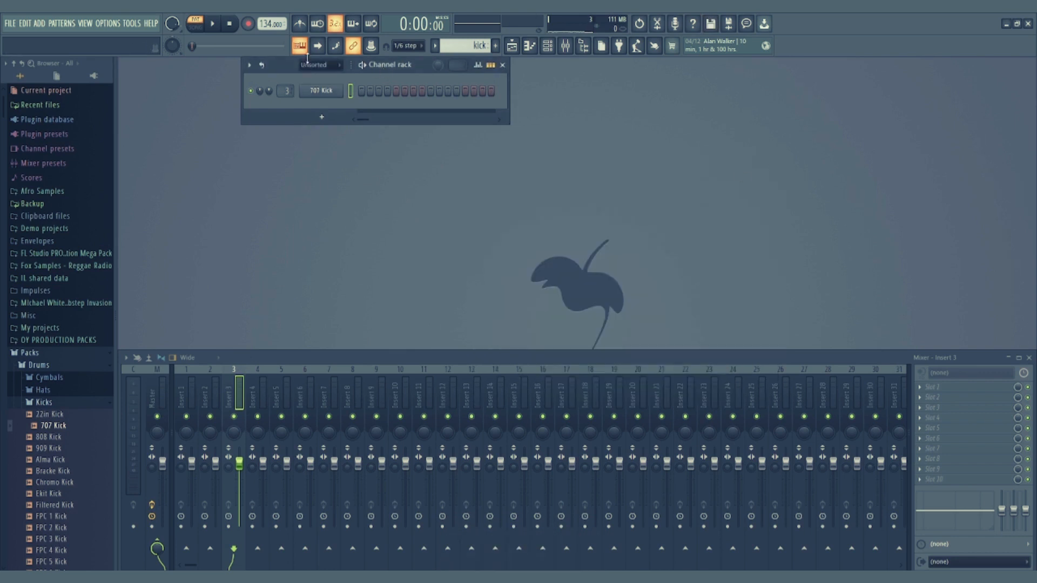
drag(268, 59, 195, 204)
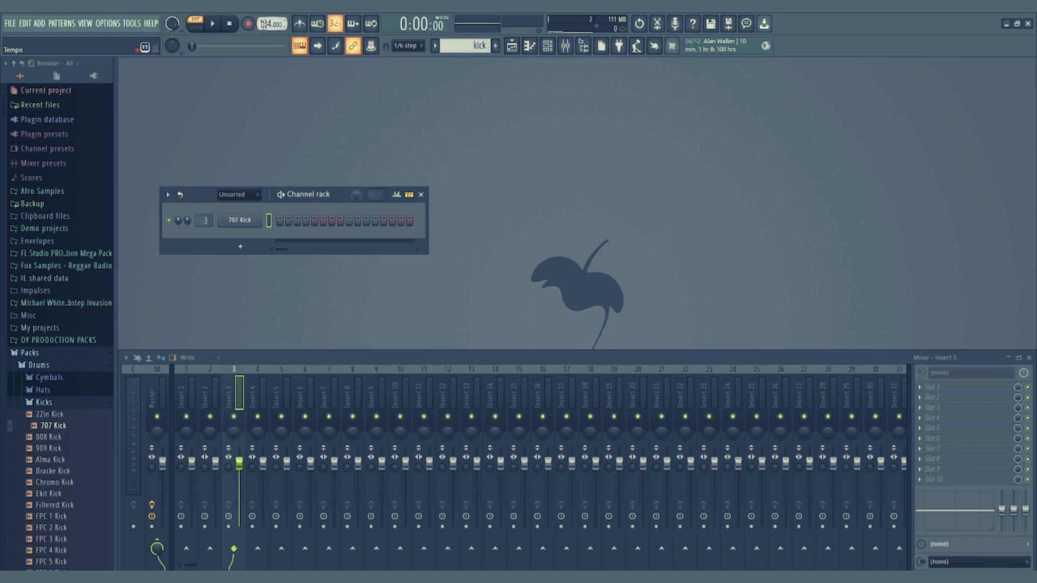
Enable the metronome, play the pattern, lower the tempo to 105 BPM, and stop playback
click(300, 25)
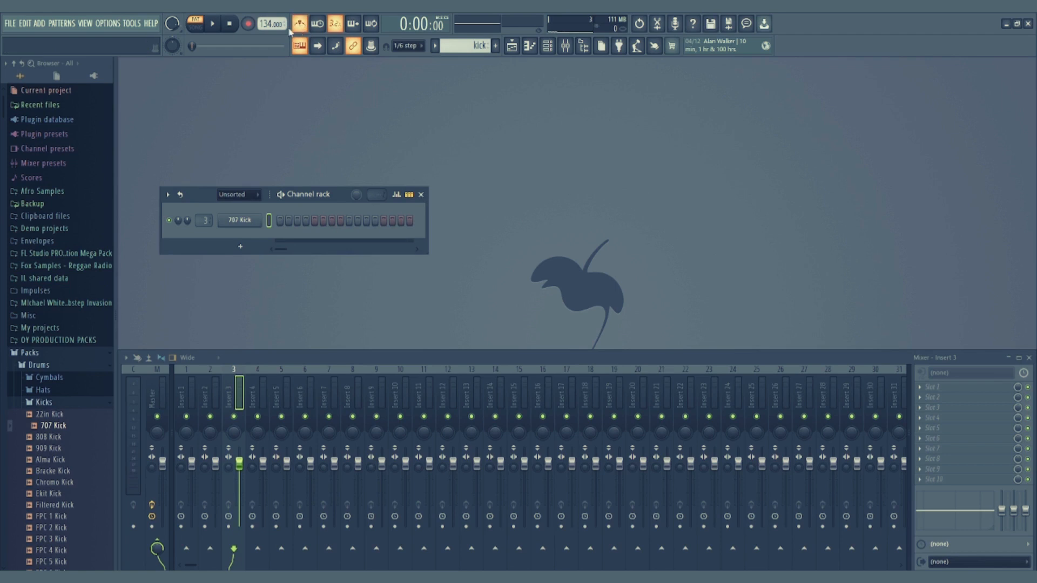
click(215, 25)
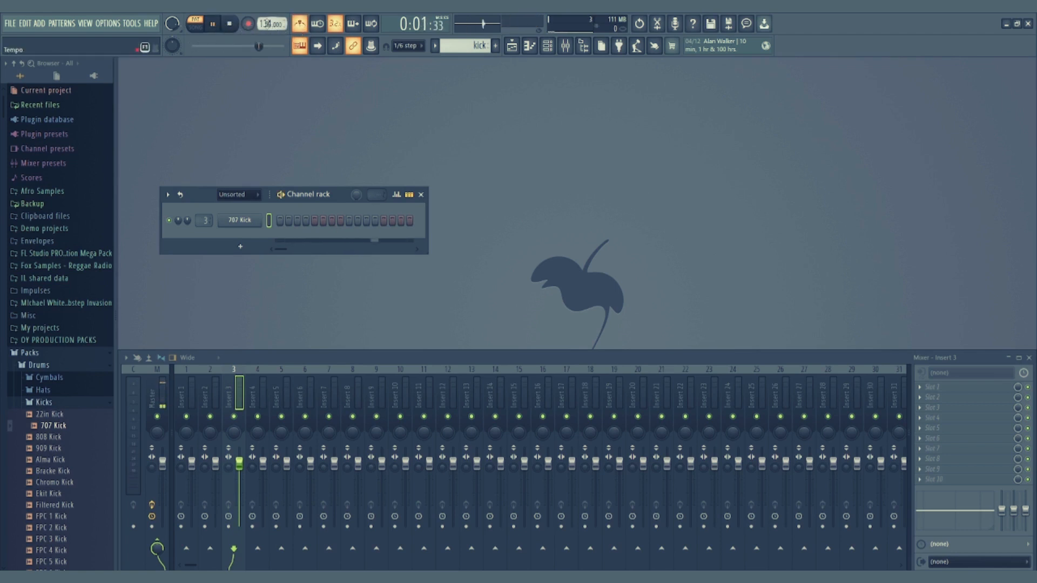
key(space)
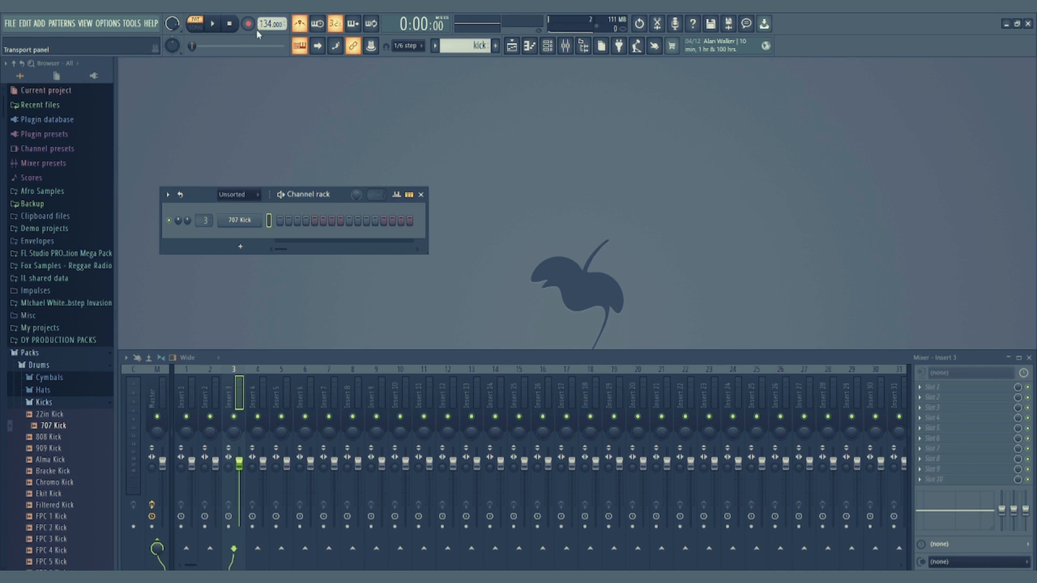
click(218, 26)
drag(269, 24, 269, 40)
key(space)
Open the tempo tapper from the tempo options, tap a steady beat to set the tempo, and close it
right_click(268, 24)
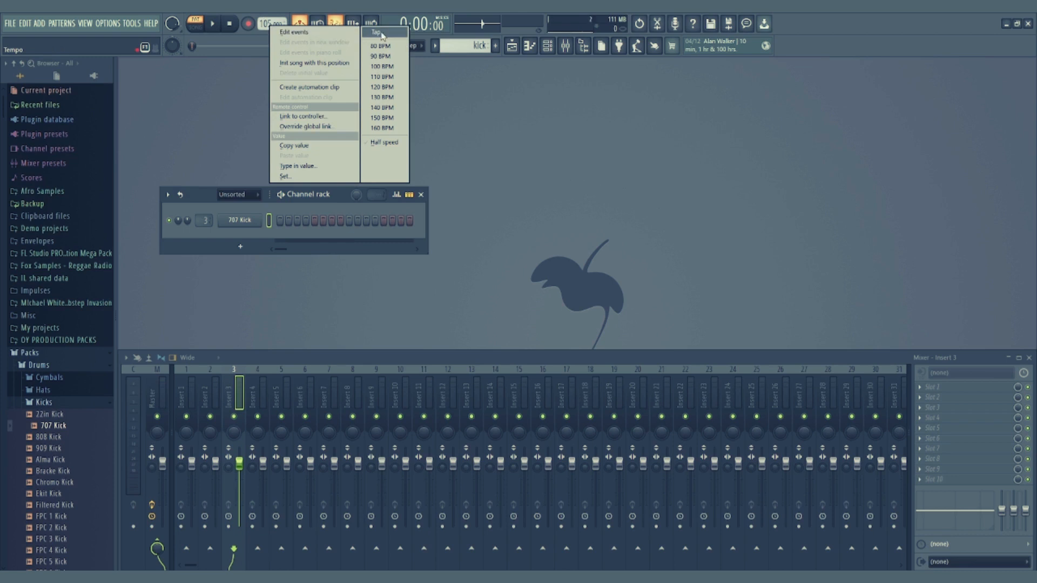
click(381, 35)
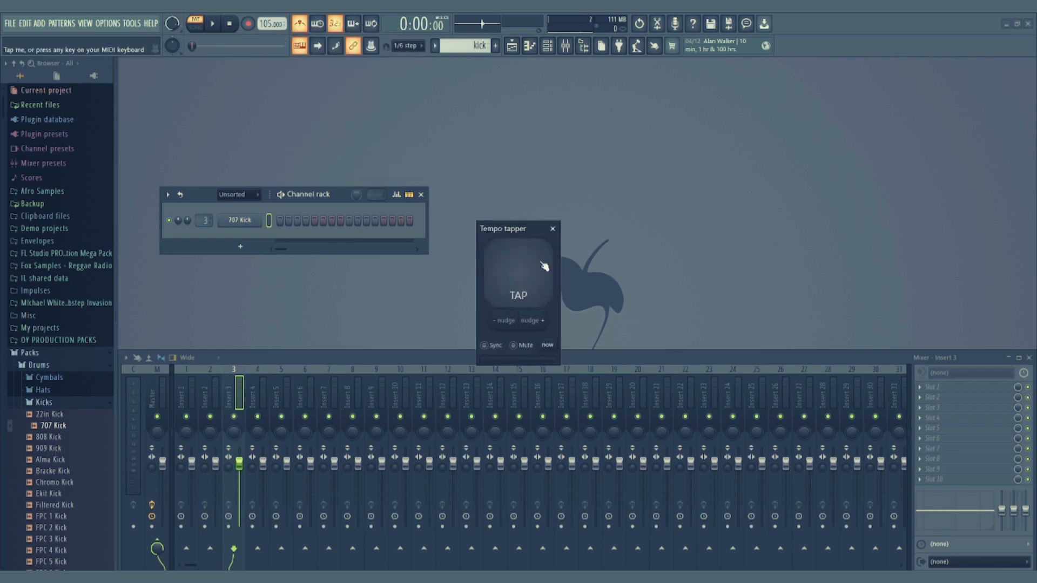
click(521, 273)
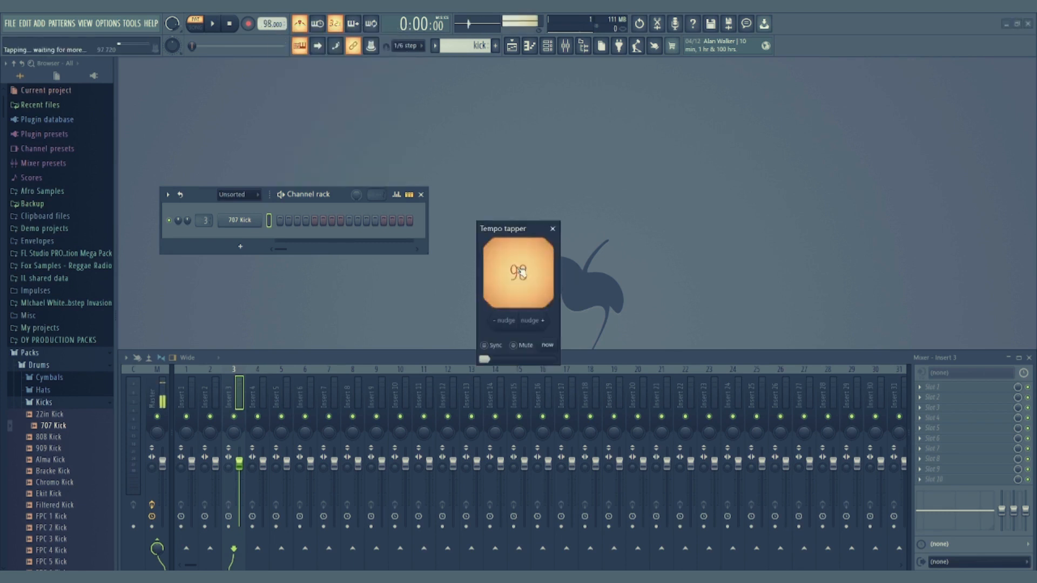
click(521, 273)
click(520, 272)
click(519, 273)
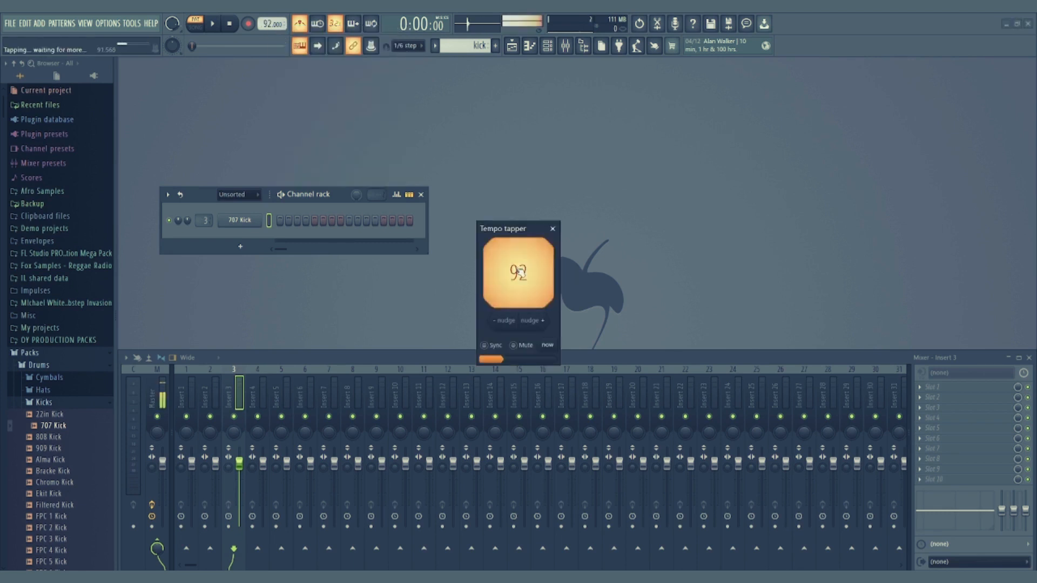
click(518, 272)
click(518, 272)
click(517, 273)
click(516, 273)
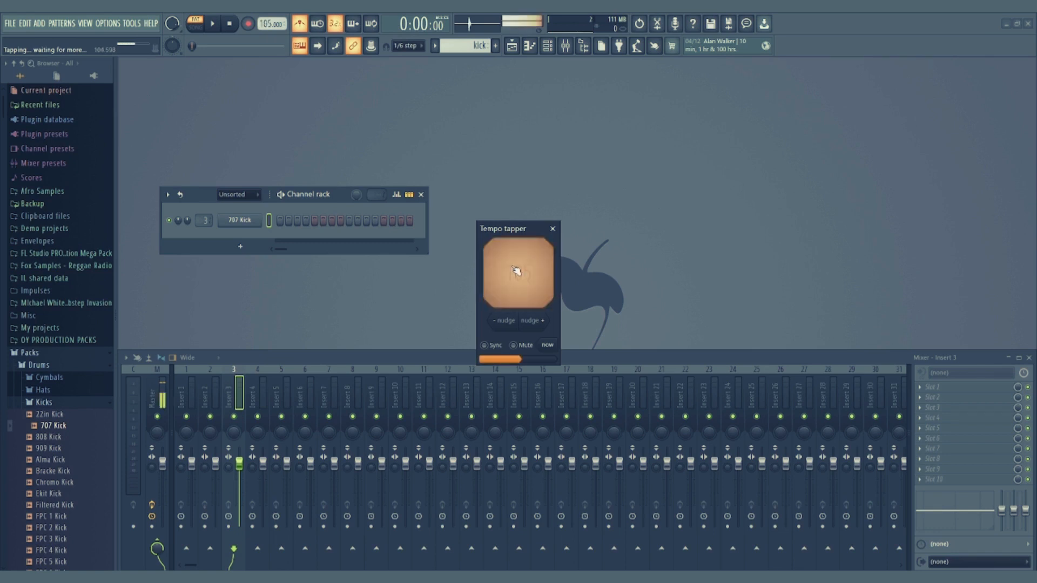
click(552, 229)
Enter 105 BPM as the exact project tempo value
right_click(270, 21)
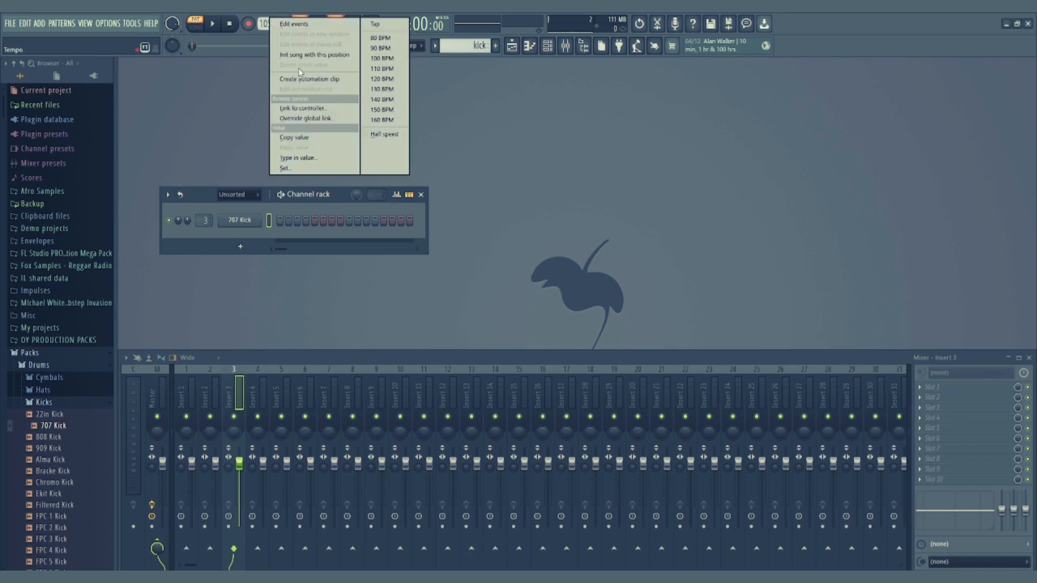
click(312, 158)
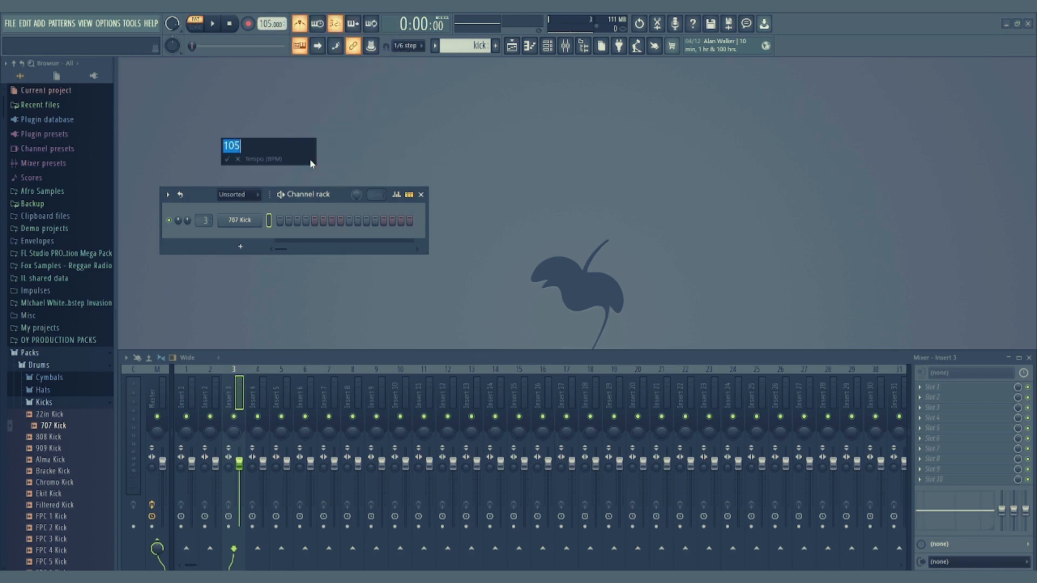
text(105)
key(Return)
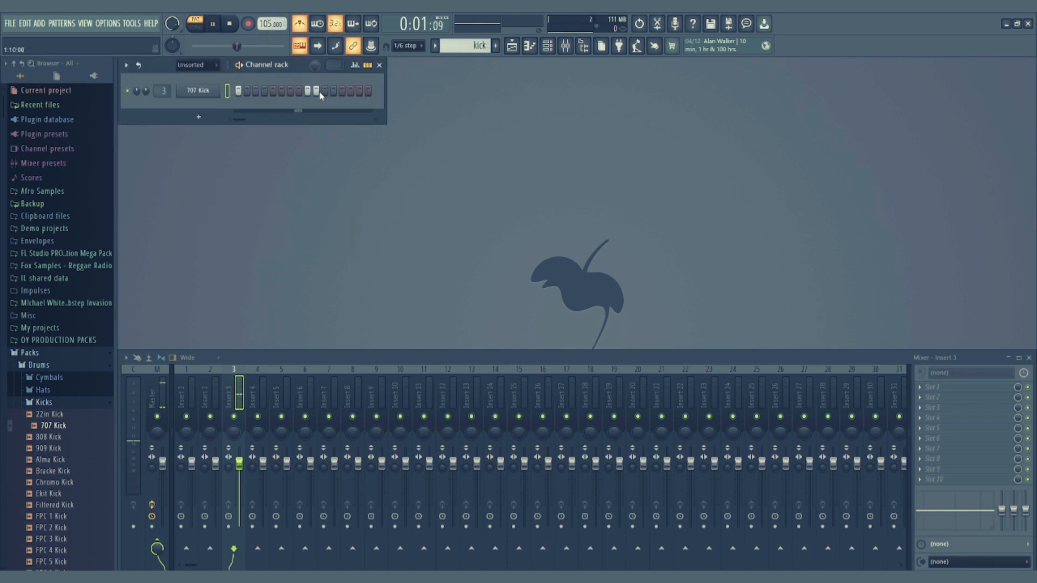
Clear step 10 of the 707 Kick and activate step 11 while the pattern plays, and stop playback
click(316, 91)
click(325, 91)
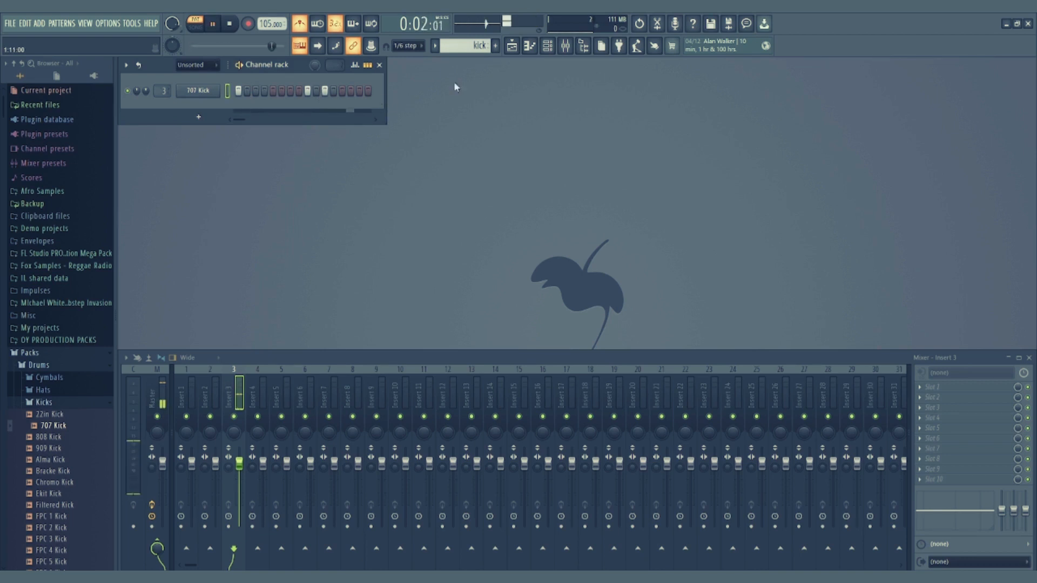
key(space)
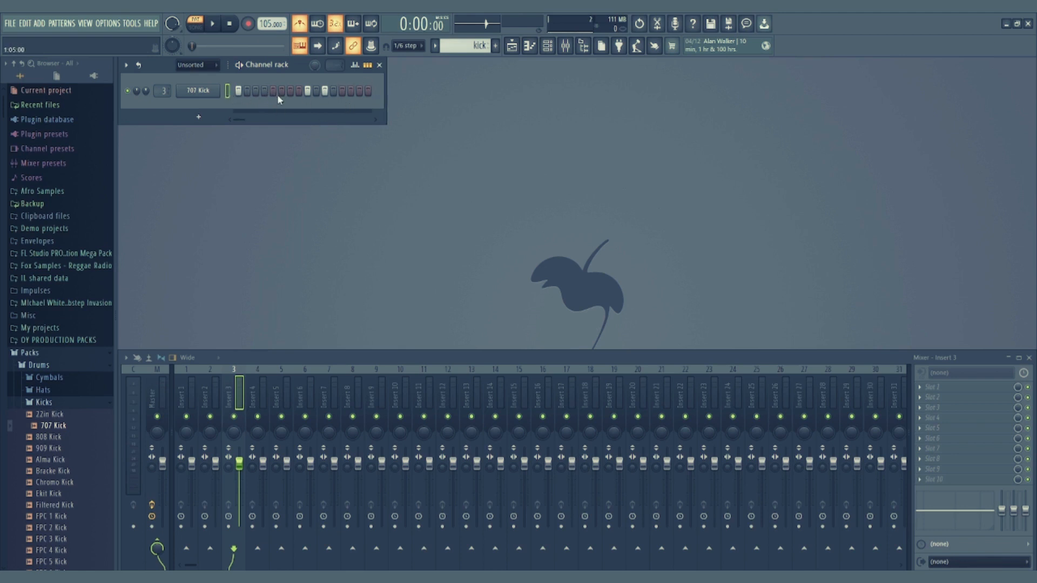
Open the playlist and fill bars 1 to 4 of Track 1 with kick pattern clips
click(512, 47)
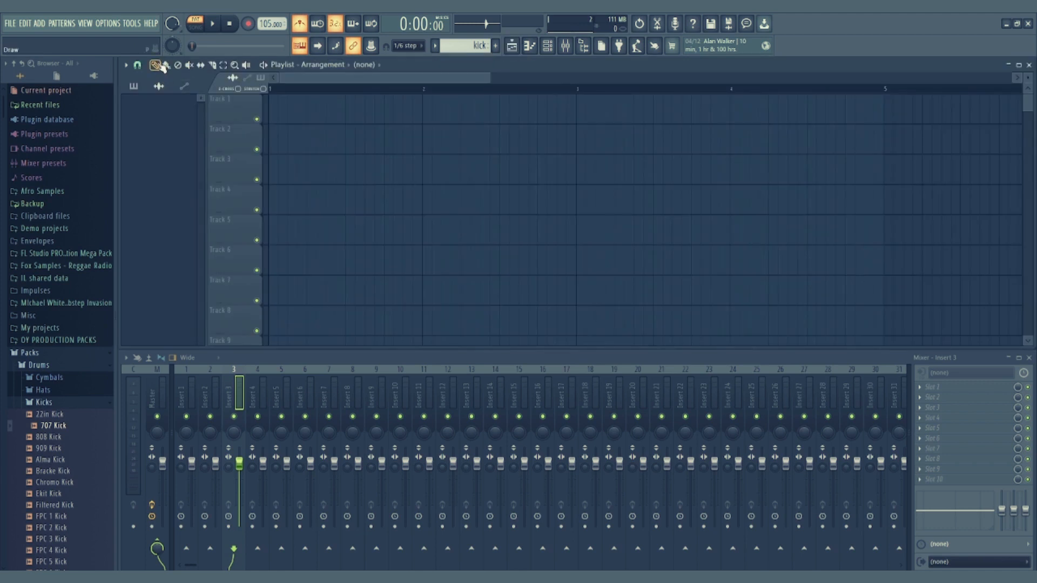
click(274, 118)
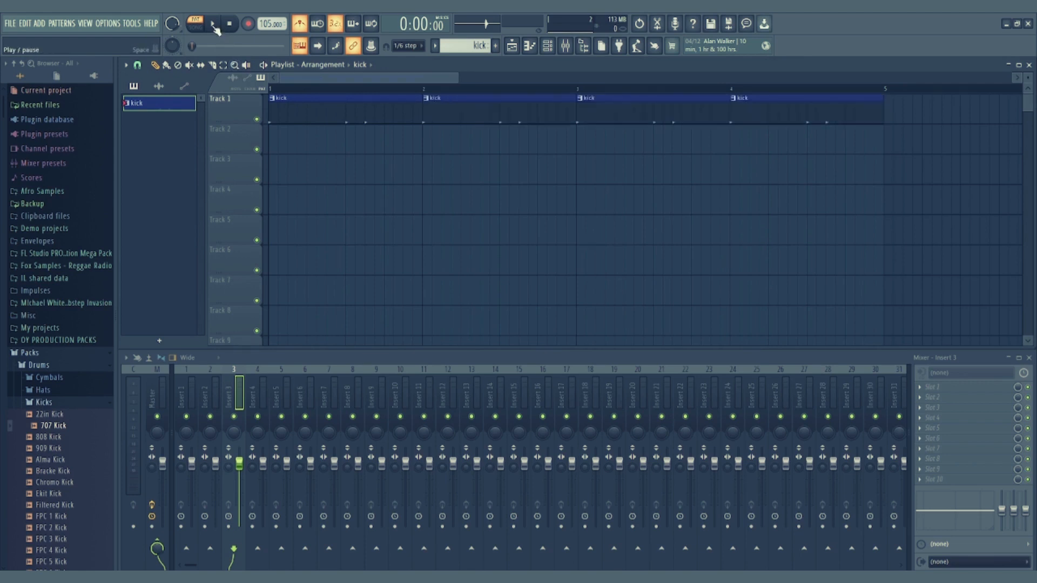
Play and stop the kick pattern in pattern mode, and toggle the channel rack open and closed
click(214, 28)
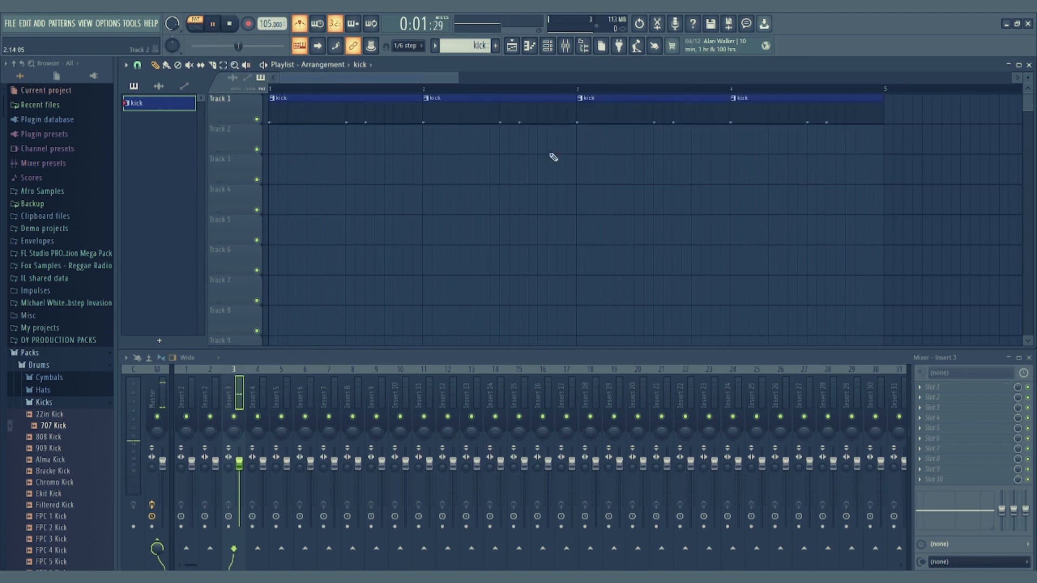
click(233, 26)
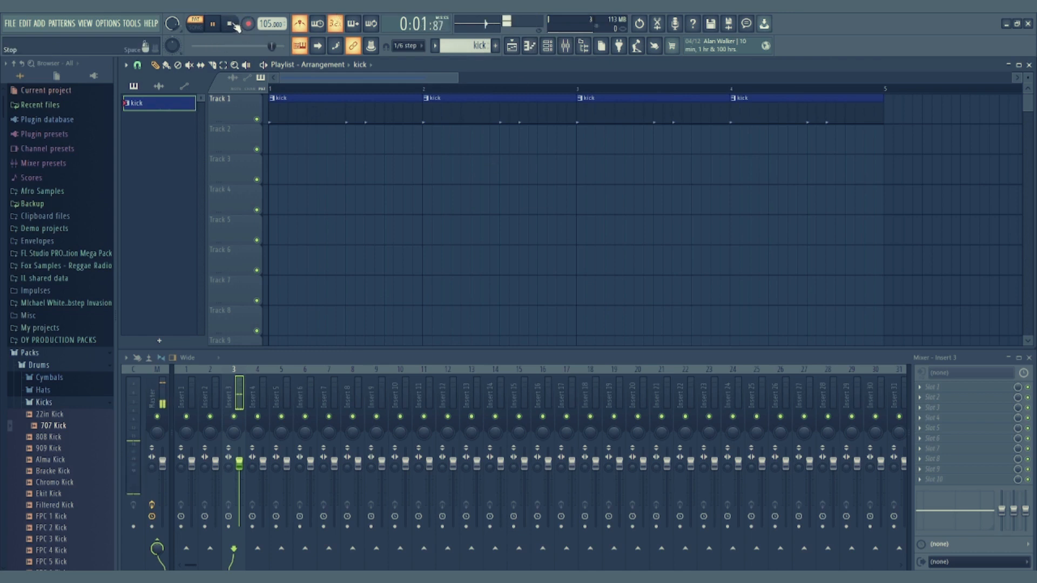
click(547, 45)
key(F6)
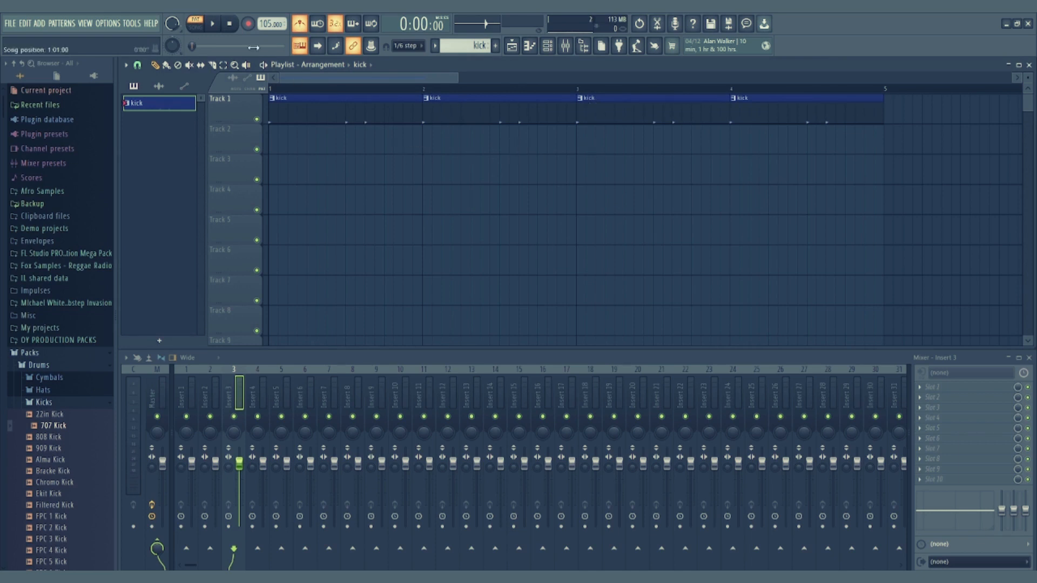
Switch to song mode, play and stop the kick arrangement, and turn off the metronome
click(197, 30)
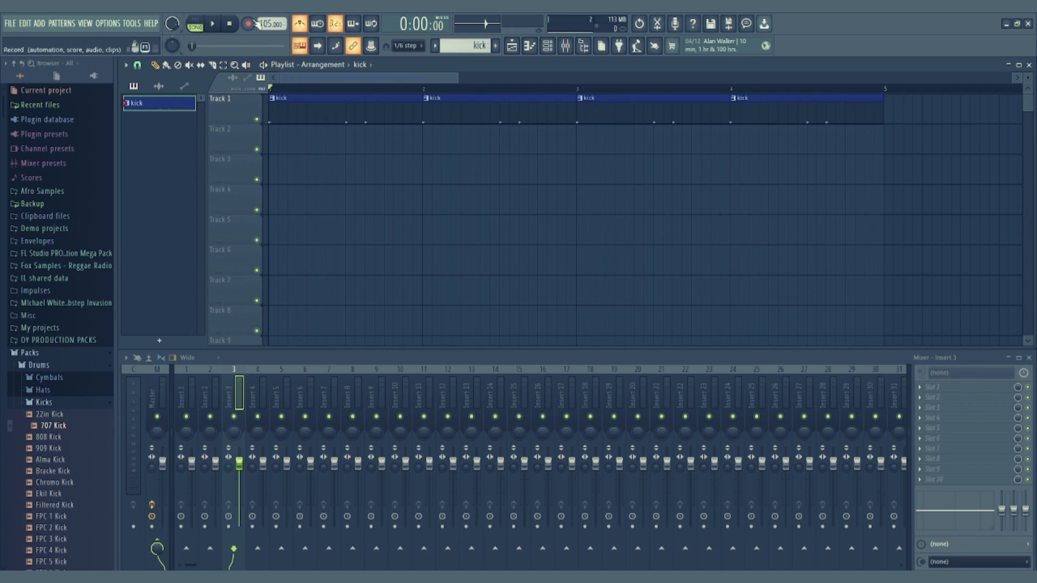
click(212, 26)
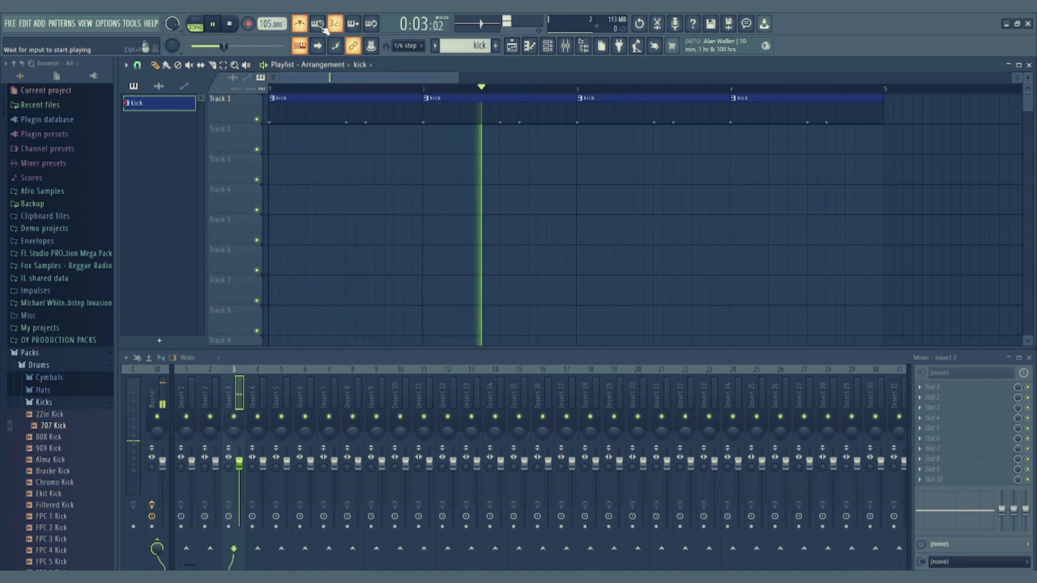
key(space)
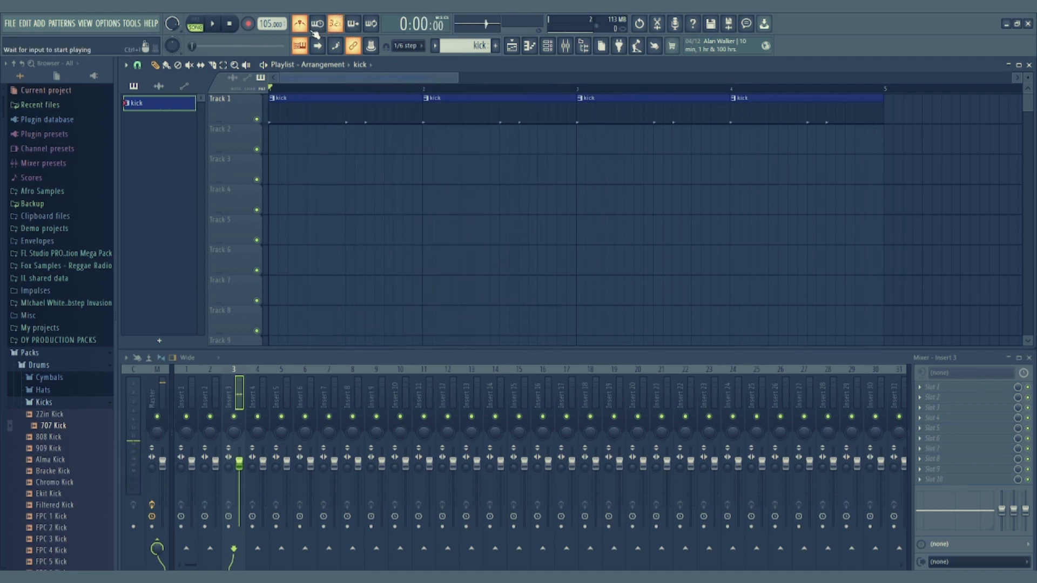
click(301, 26)
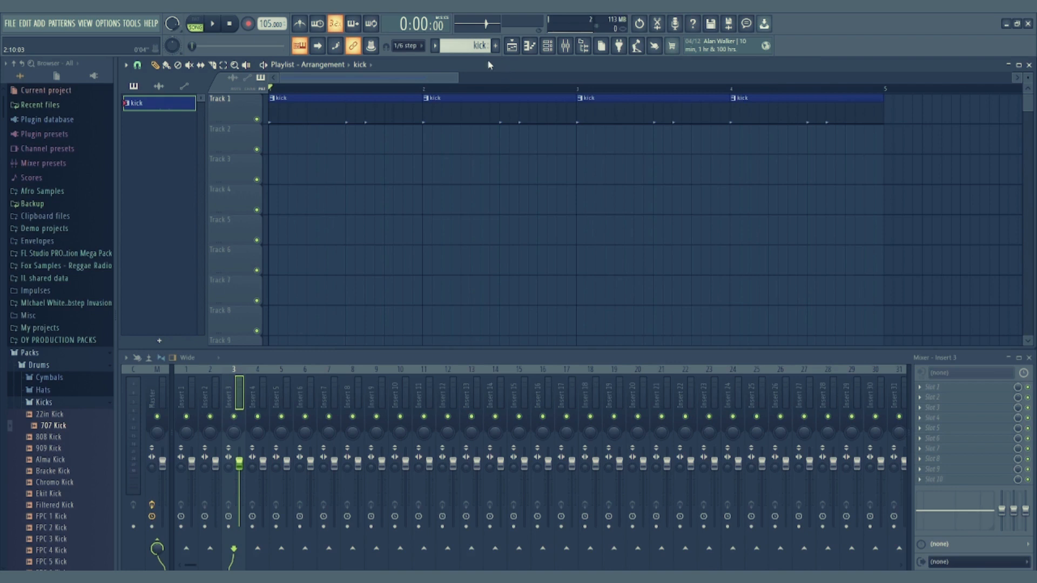
Add a new pattern named "snare" and give it a purple colour
click(495, 47)
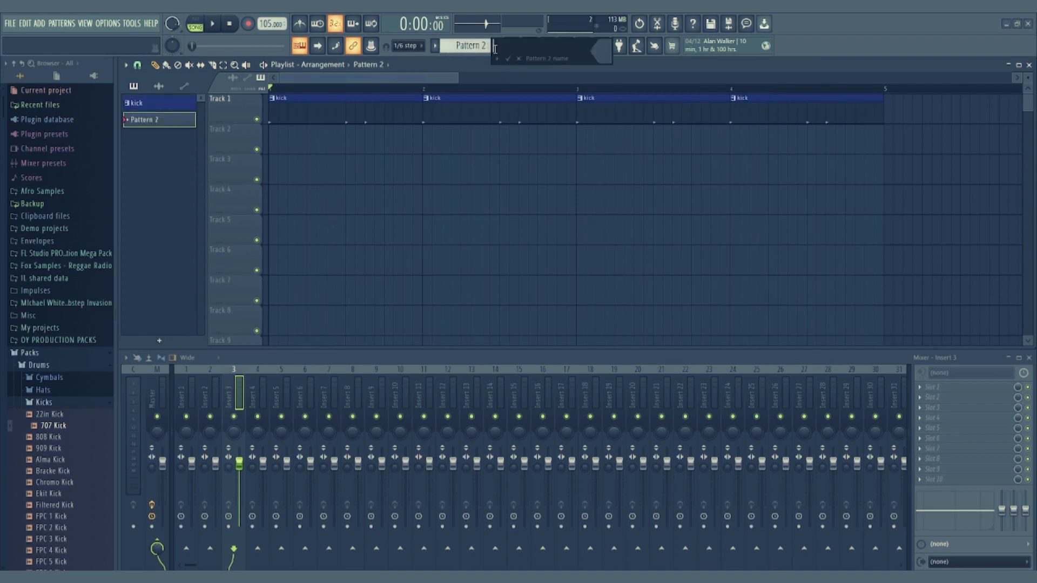
text(snare)
click(600, 56)
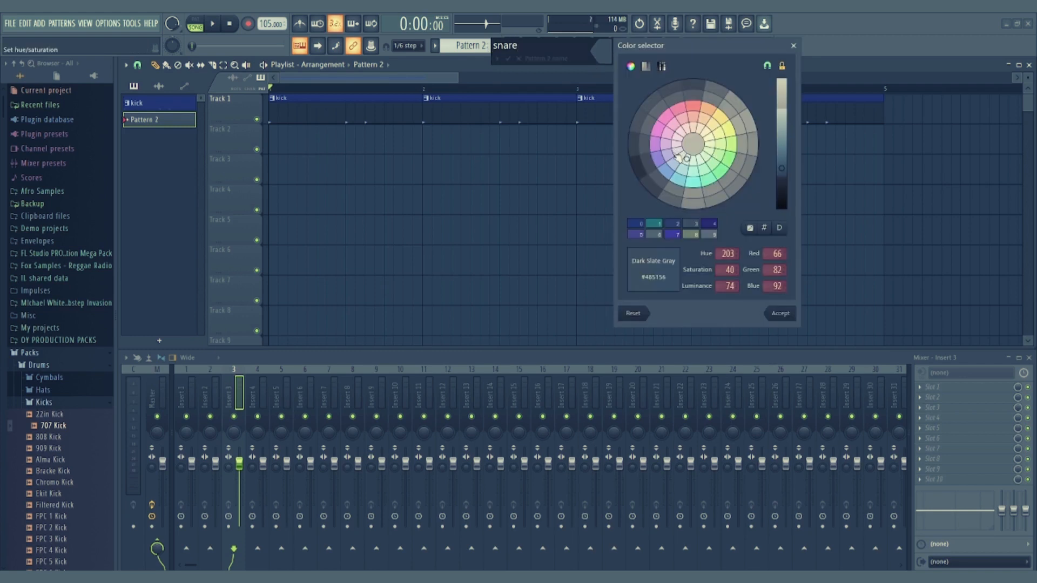
key(Return)
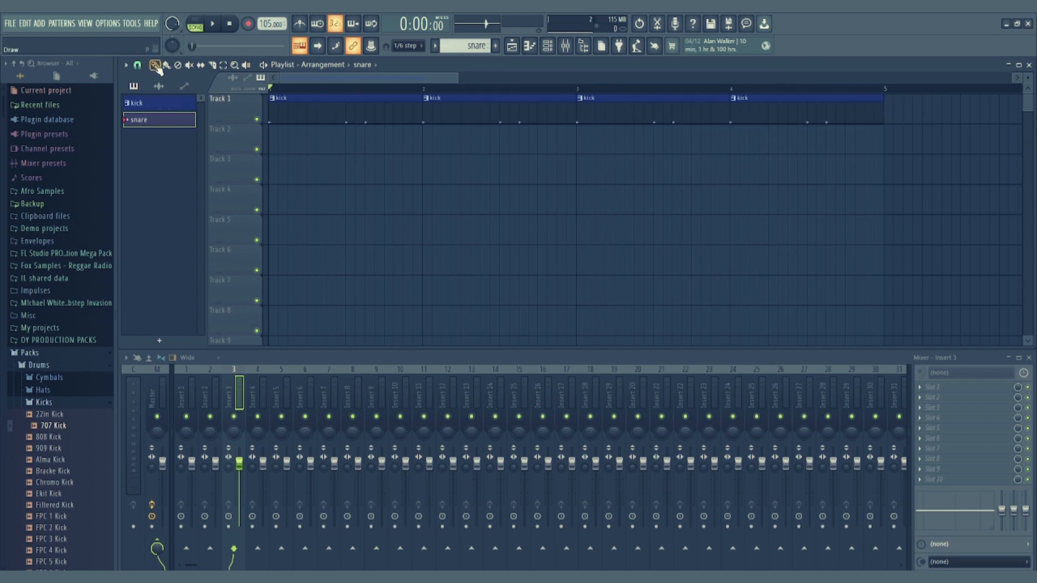
Place a snare pattern clip in bar 1 of Track 2 with the Draw tool, removing the extra clip in bar 2
click(345, 142)
click(492, 146)
right_click(491, 146)
double_click(371, 150)
mouse_move(165, 72)
mouse_down()
mouse_move(195, 152)
mouse_move(307, 159)
mouse_move(160, 66)
mouse_up()
click(428, 71)
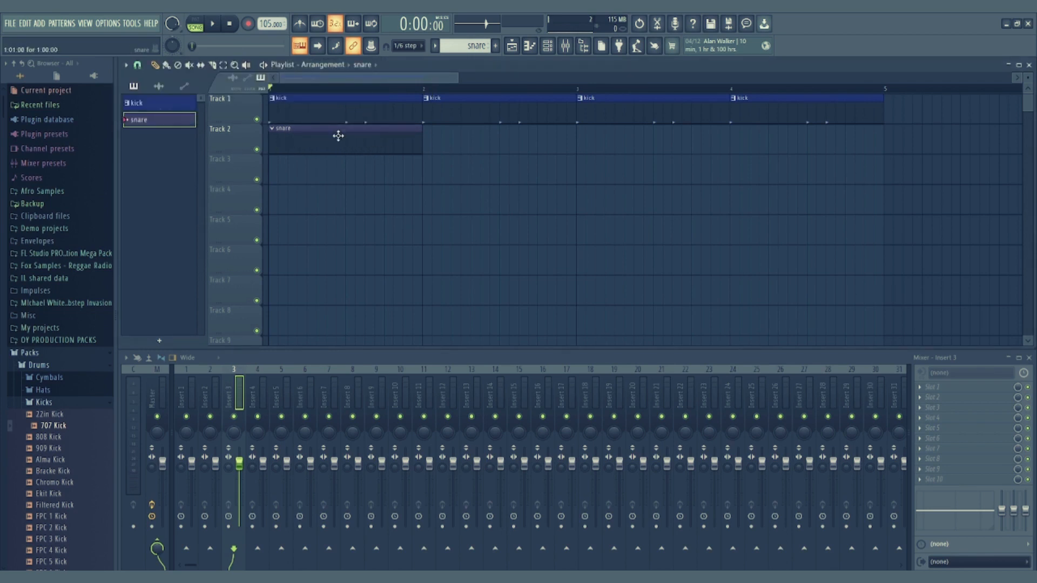
Show the channel rack, add Alum Snare 1 from the Snares drum pack as a new channel, and start song playback
key(F6)
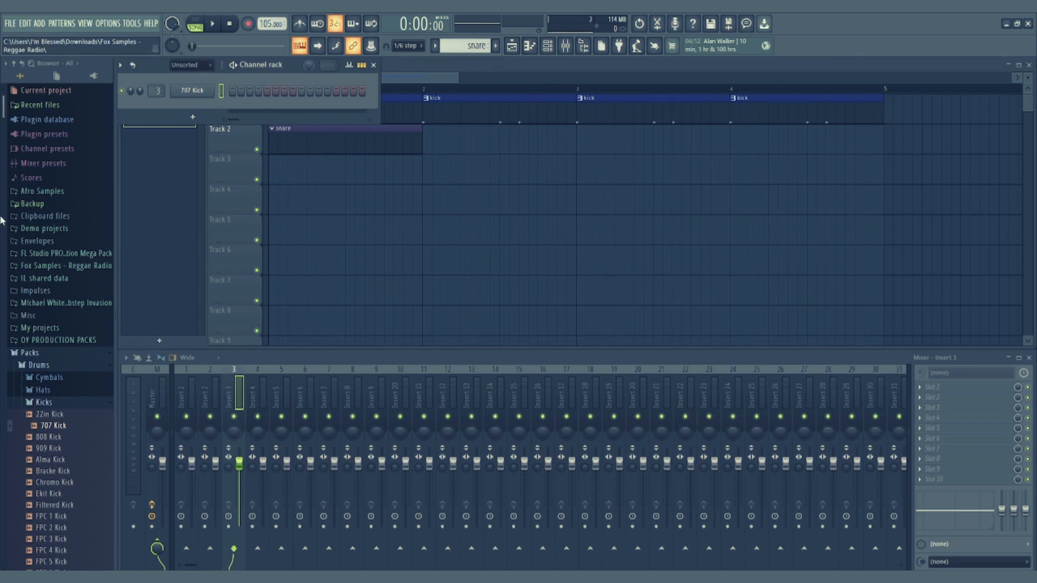
mouse_move(2, 110)
mouse_down()
mouse_move(1, 460)
mouse_move(3, 110)
mouse_up()
click(49, 400)
click(49, 452)
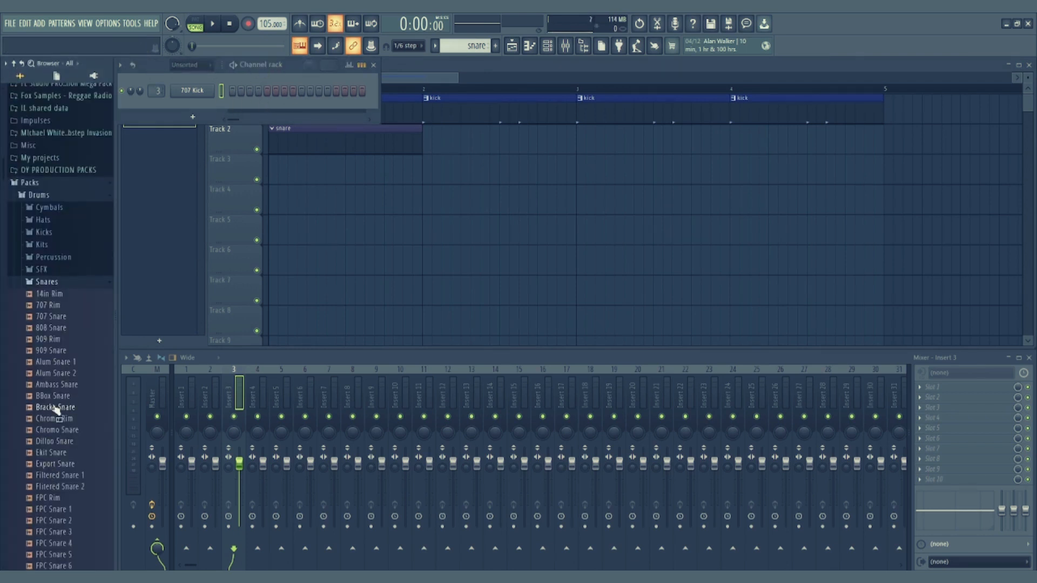
click(61, 373)
drag(54, 362, 198, 107)
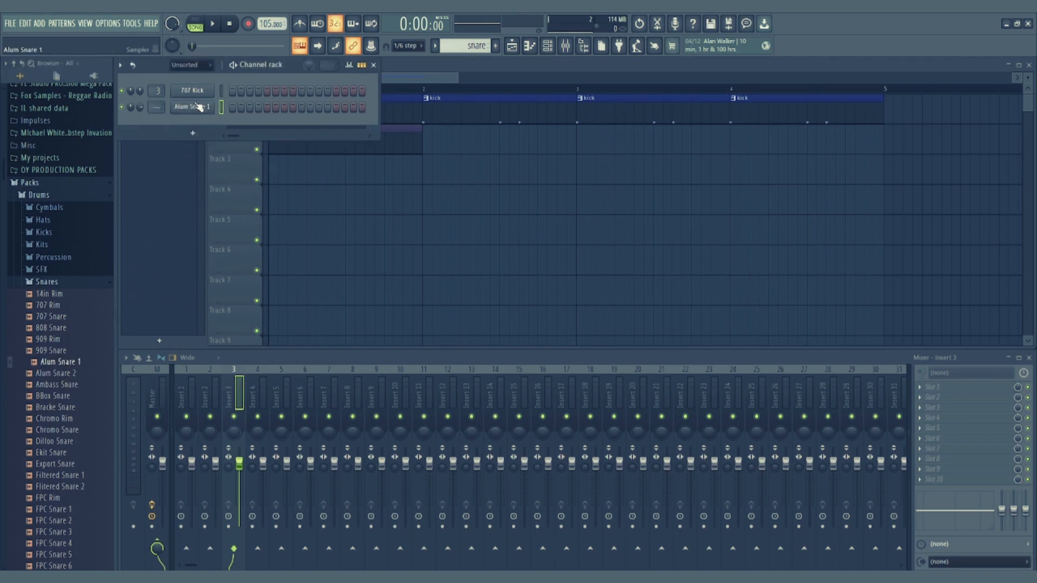
key(space)
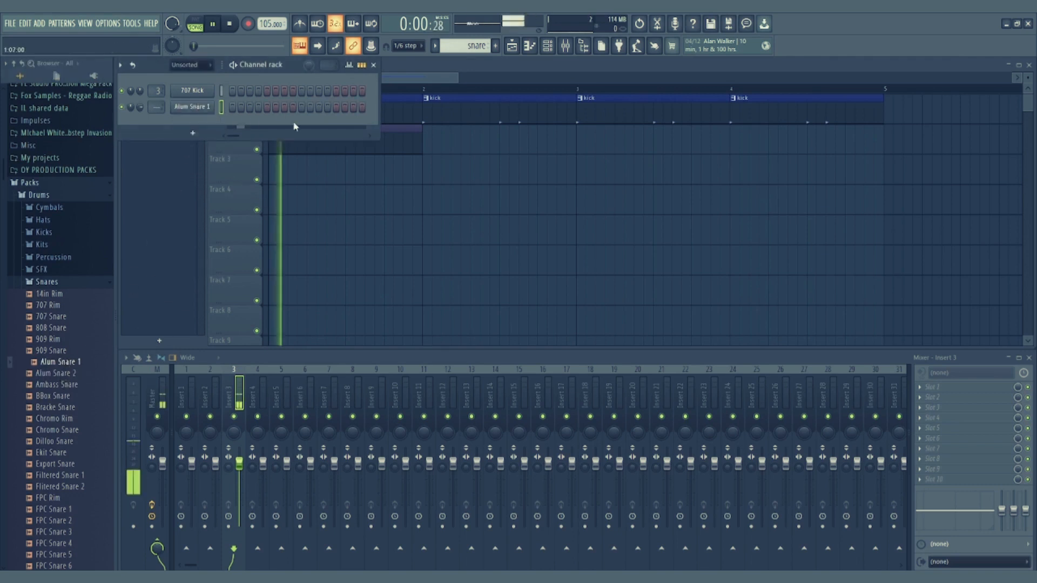
Program Alum Snare 1 hits on steps 5 and 13 of the snare pattern and return to the playlist
click(267, 107)
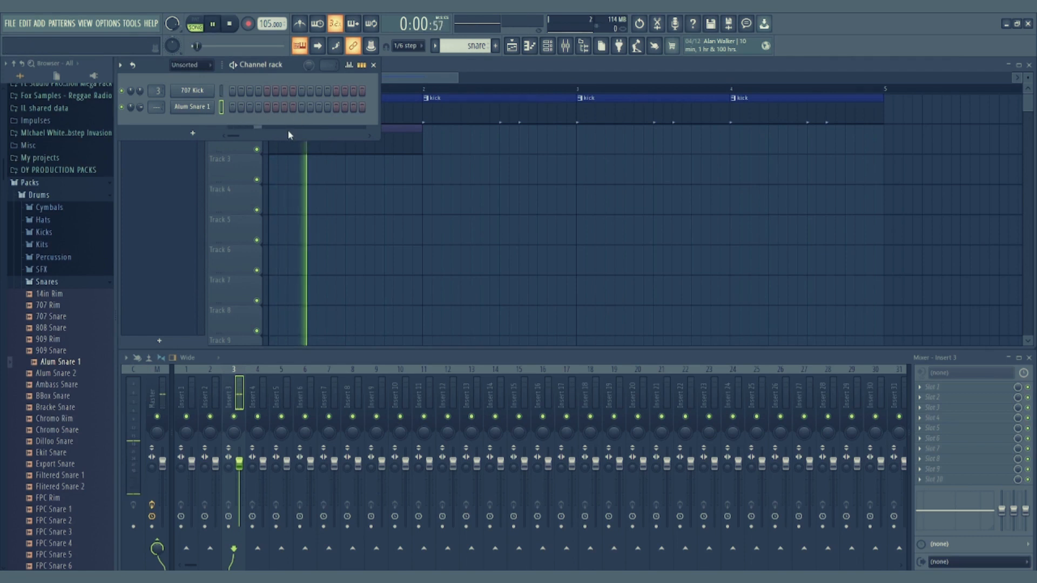
click(336, 106)
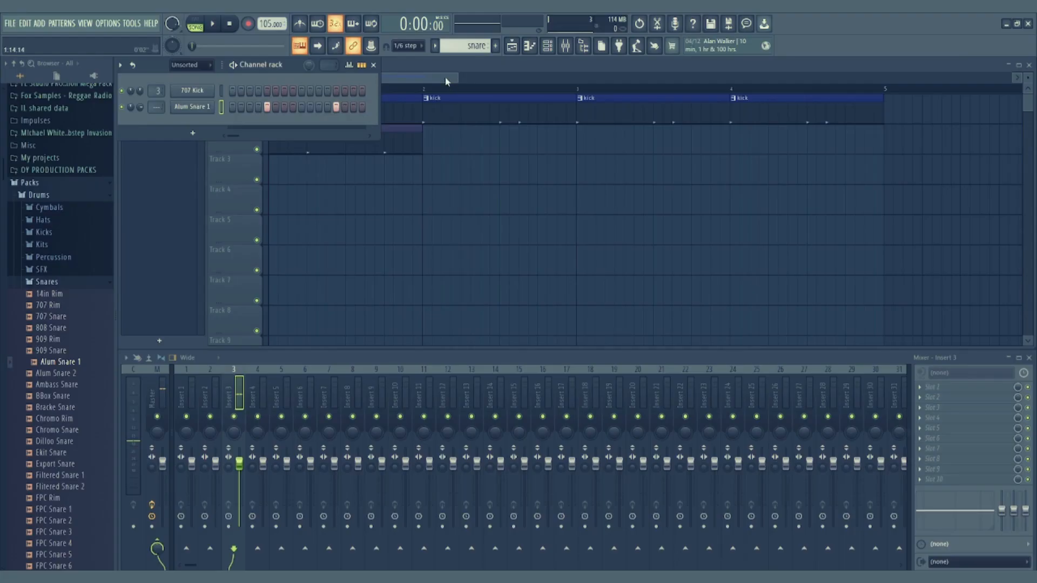
click(445, 76)
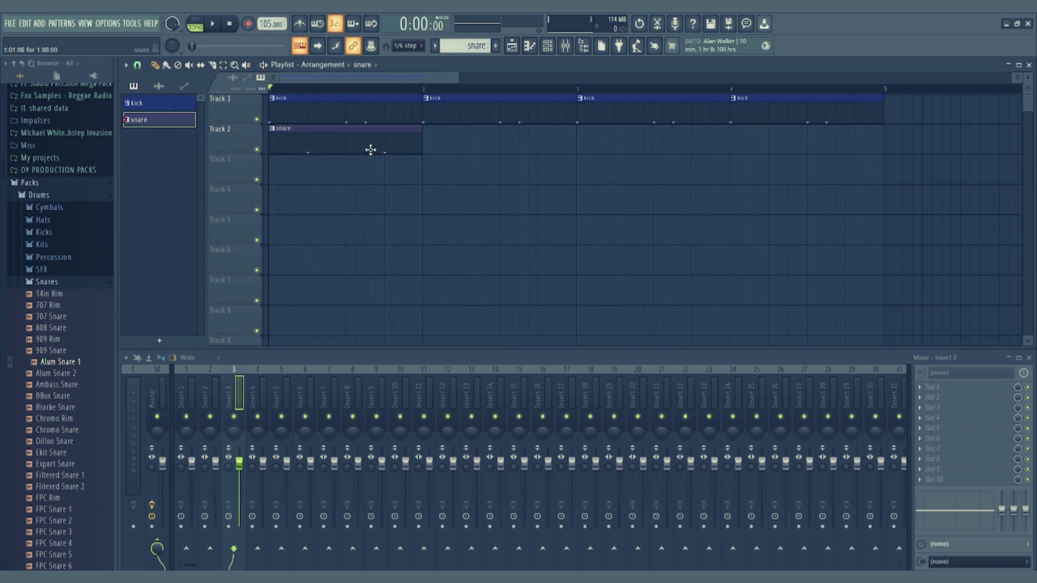
Paint snare clips across bars 1 to 4 of Track 2, replacing the existing clip, and play the song
click(167, 66)
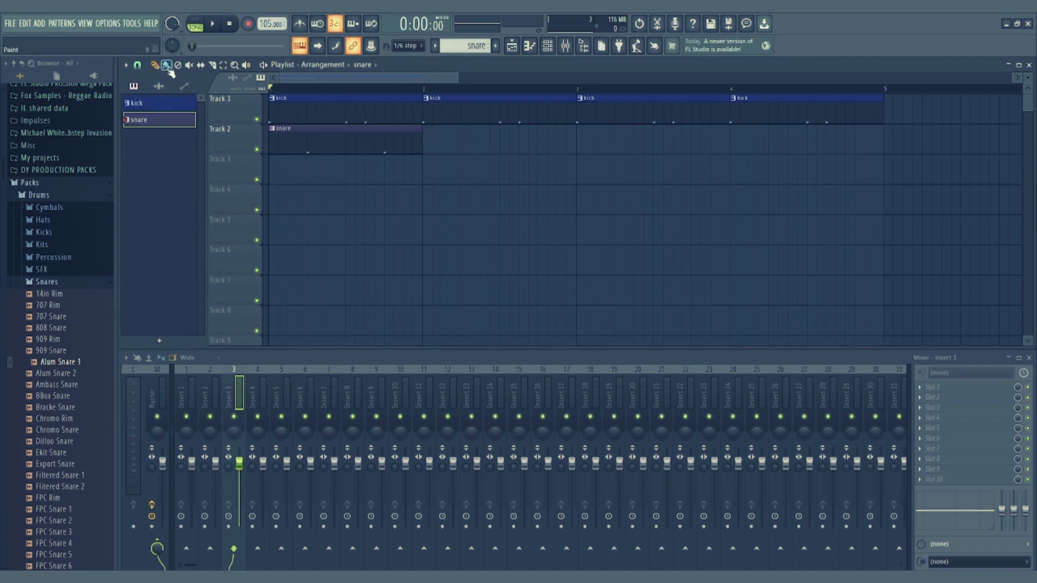
right_click(357, 151)
drag(275, 151, 766, 153)
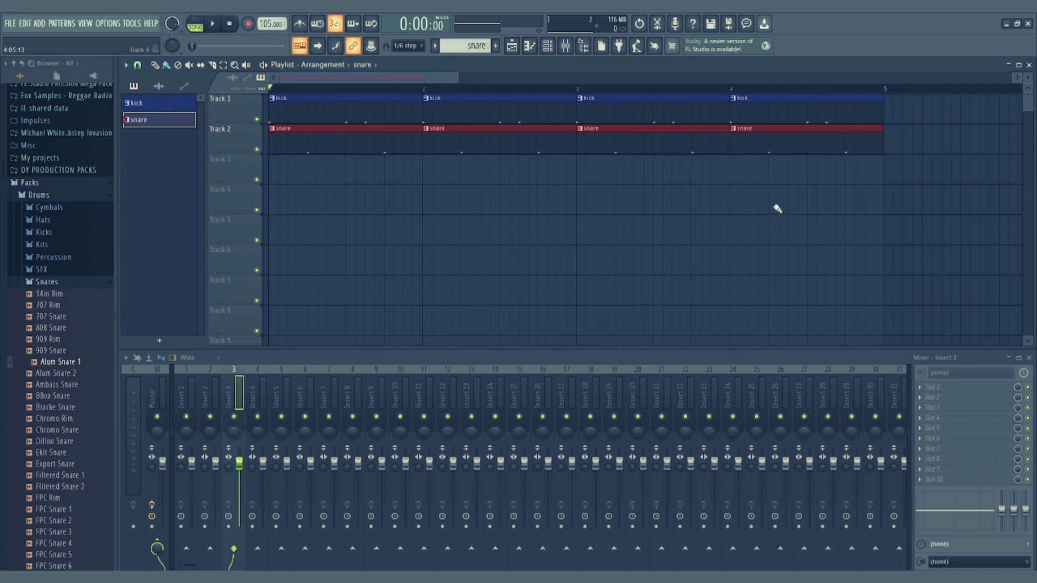
key(space)
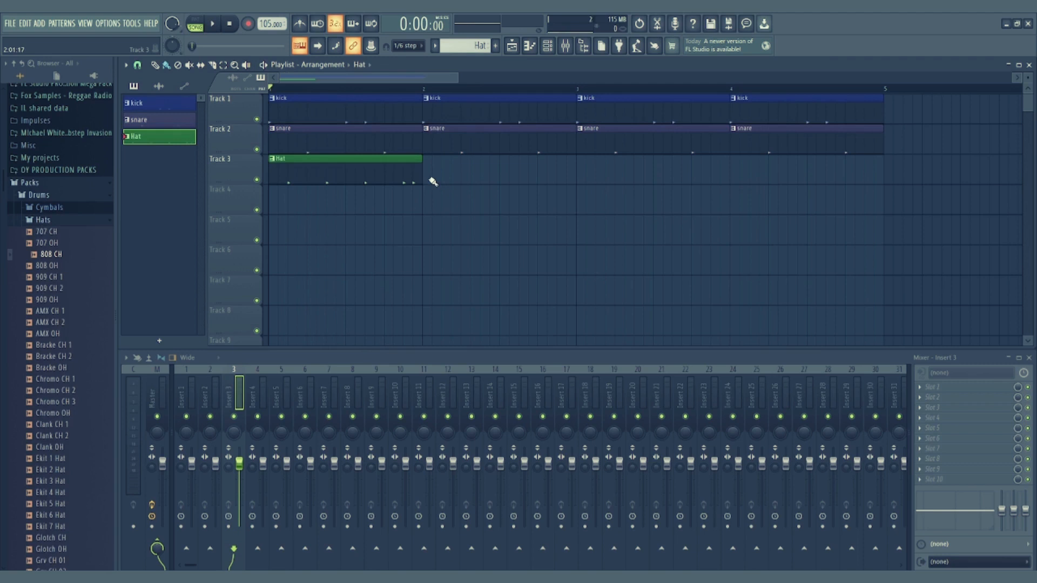
Paint Hat clips over bars 2 to 4 of Track 3 and duplicate the kick, snare and hat block through bar 16
drag(432, 178, 773, 175)
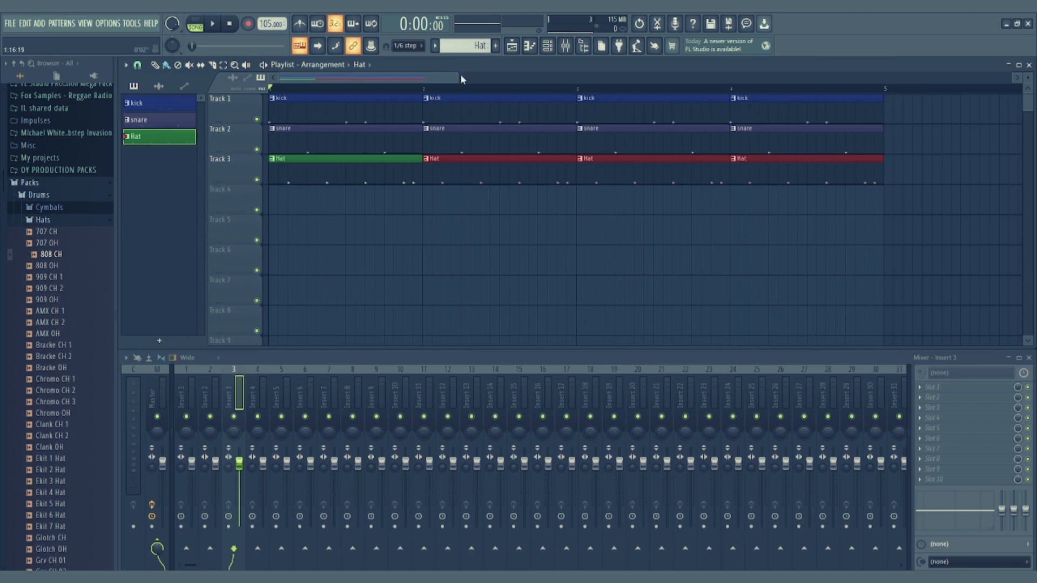
drag(456, 75, 882, 77)
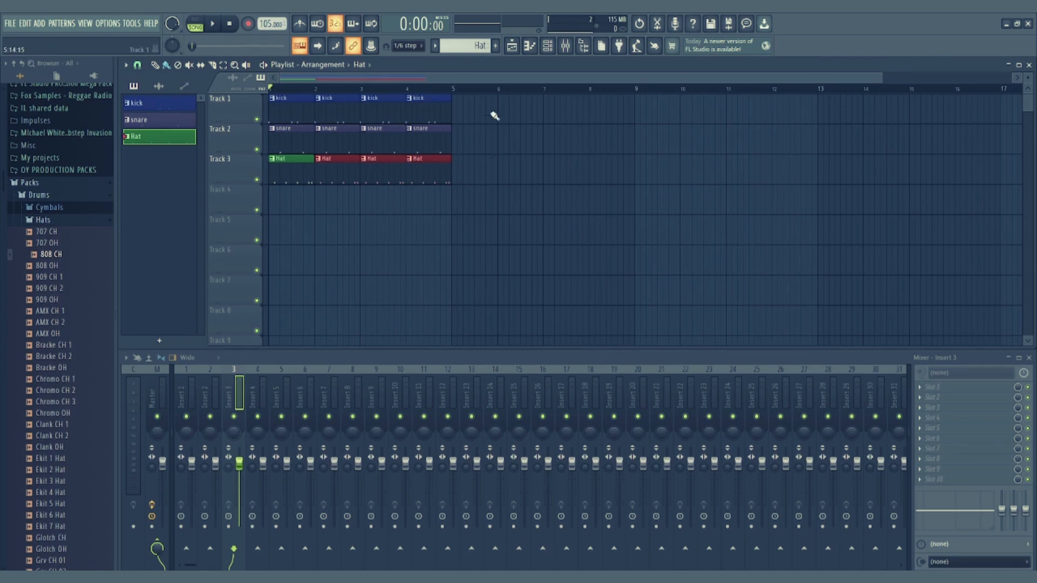
drag(491, 112, 304, 220)
mouse_move(295, 142)
mouse_down()
mouse_move(669, 135)
mouse_move(650, 137)
mouse_up()
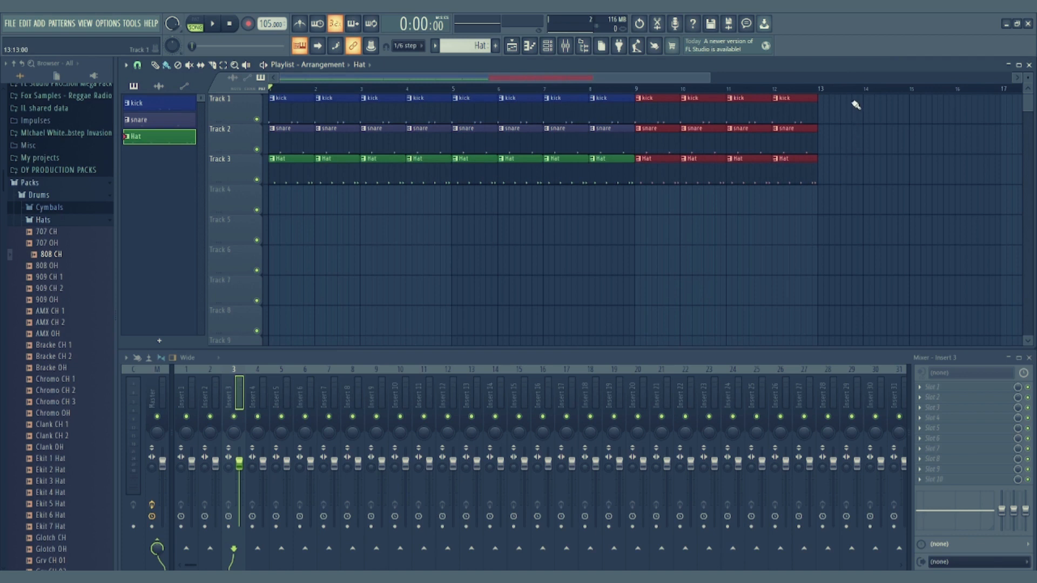
drag(853, 96, 644, 214)
key(ctrl+b)
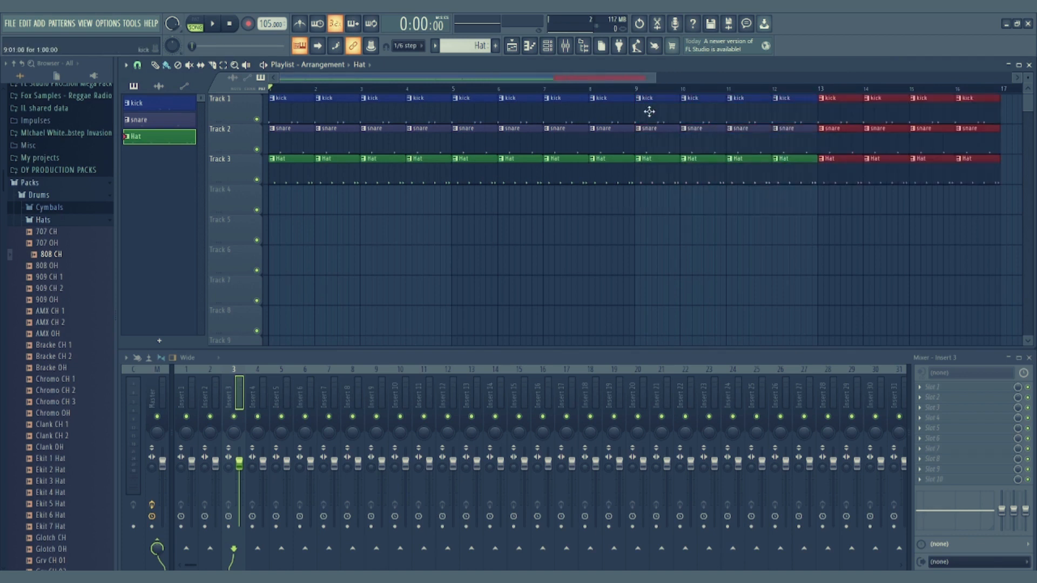
Add a new pattern named "piano" and give it a gold colour
drag(655, 77, 1003, 77)
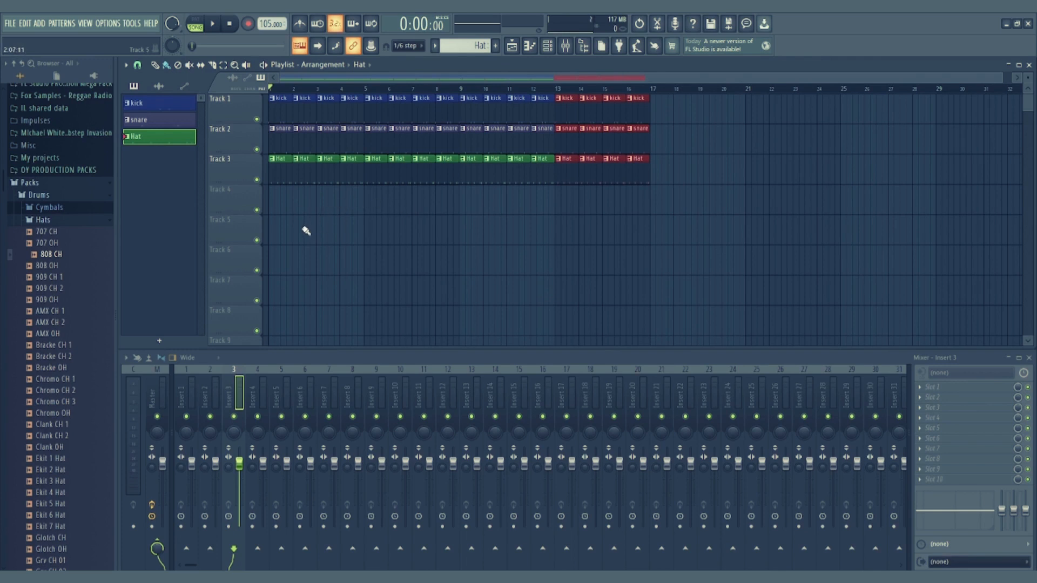
click(496, 48)
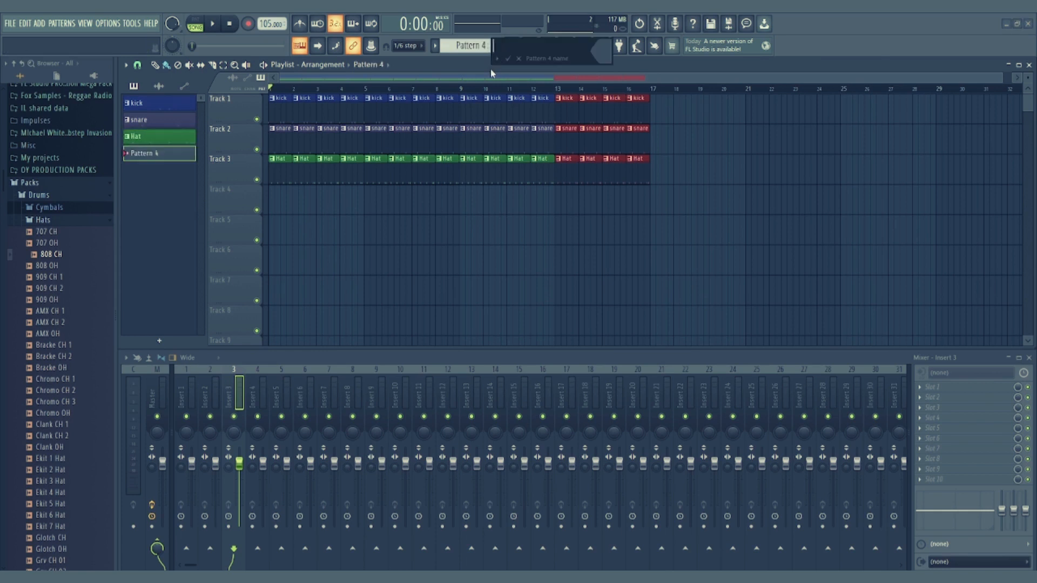
text(piano)
click(607, 54)
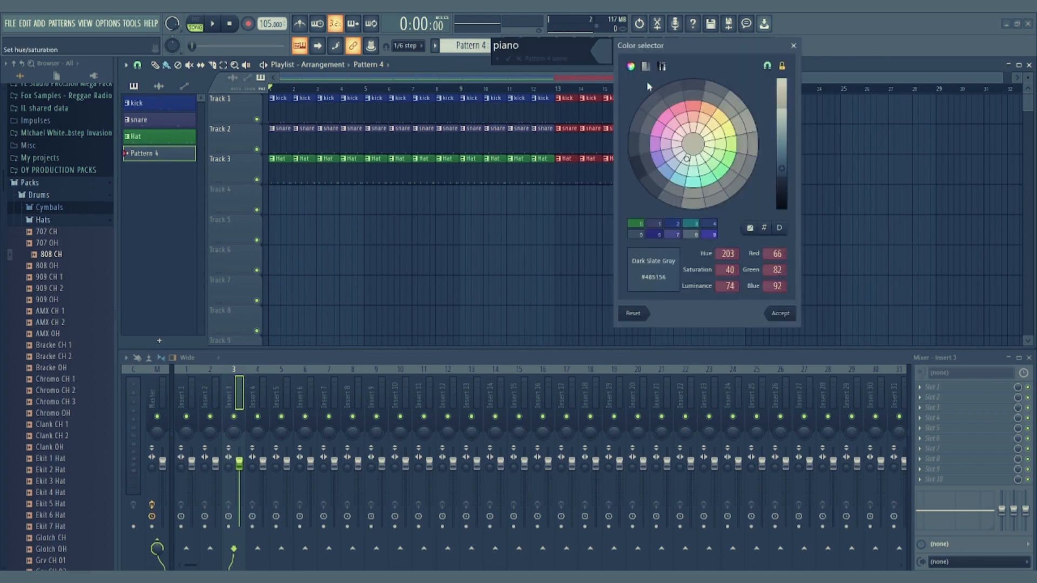
click(720, 117)
click(781, 314)
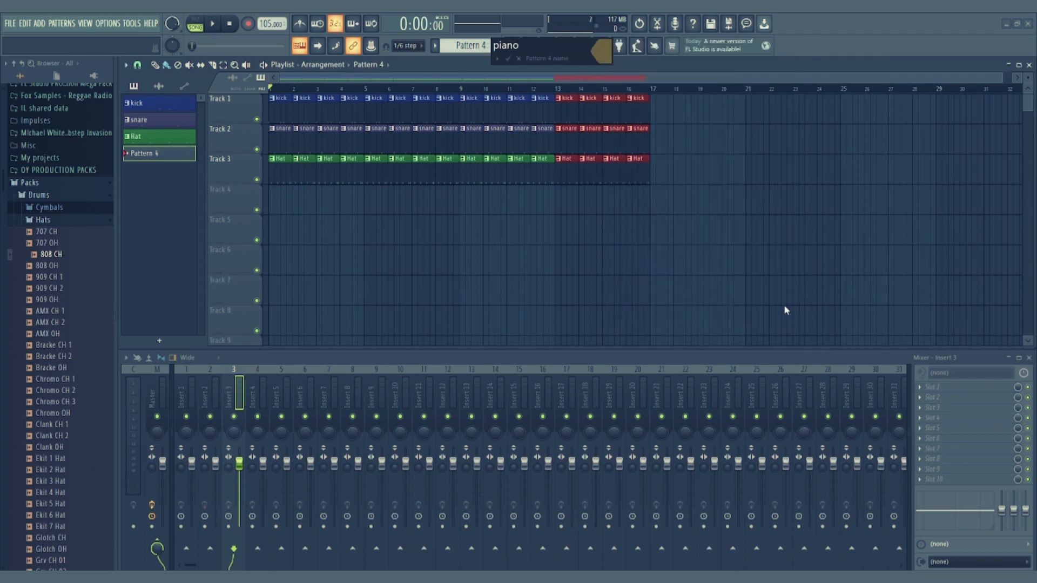
click(508, 58)
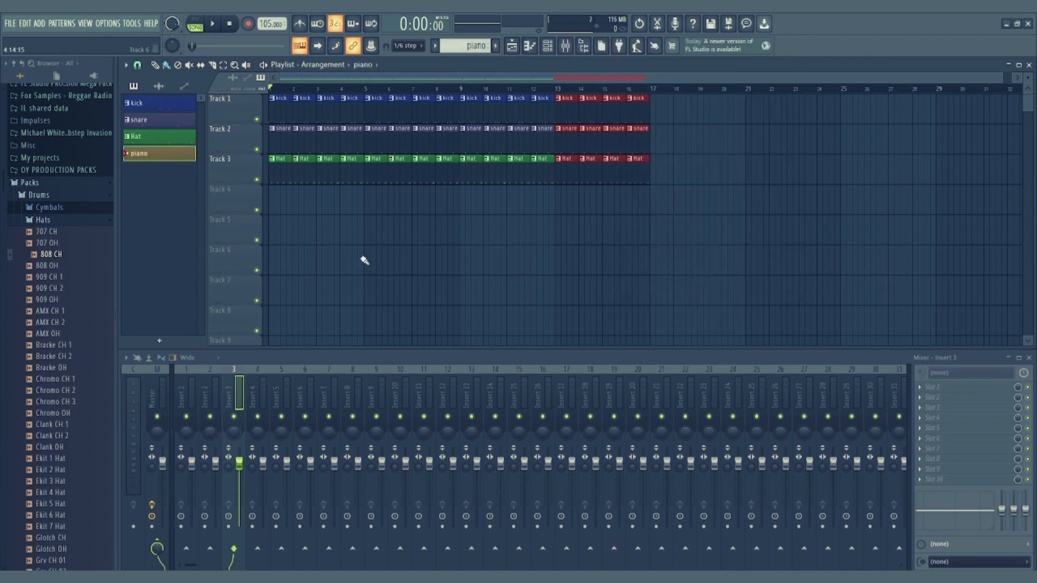
Place a piano clip at bar 1 of Track 5, remove the stray clip in bar 6, and extend the first clip to four bars
click(275, 236)
click(410, 238)
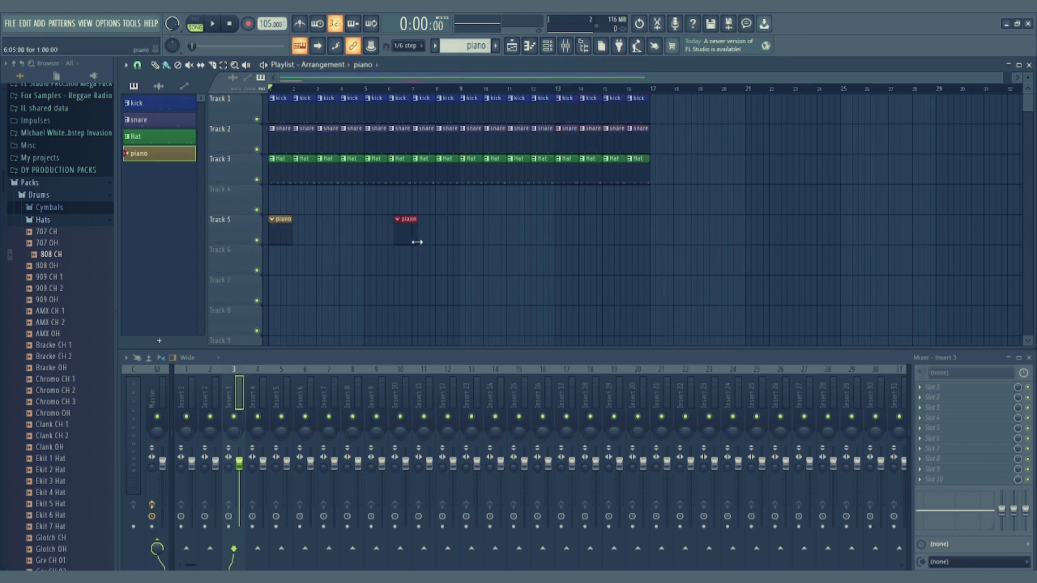
right_click(413, 237)
drag(287, 227, 362, 227)
Add a FLEX instrument channel and load the Nylon Guitar preset from its favourites
double_click(334, 222)
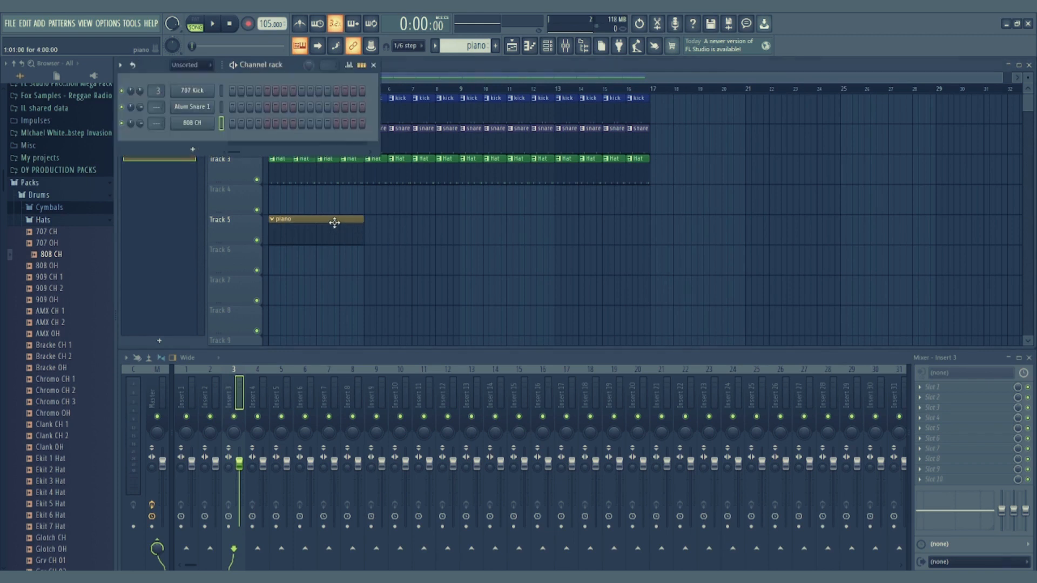
double_click(324, 237)
click(193, 149)
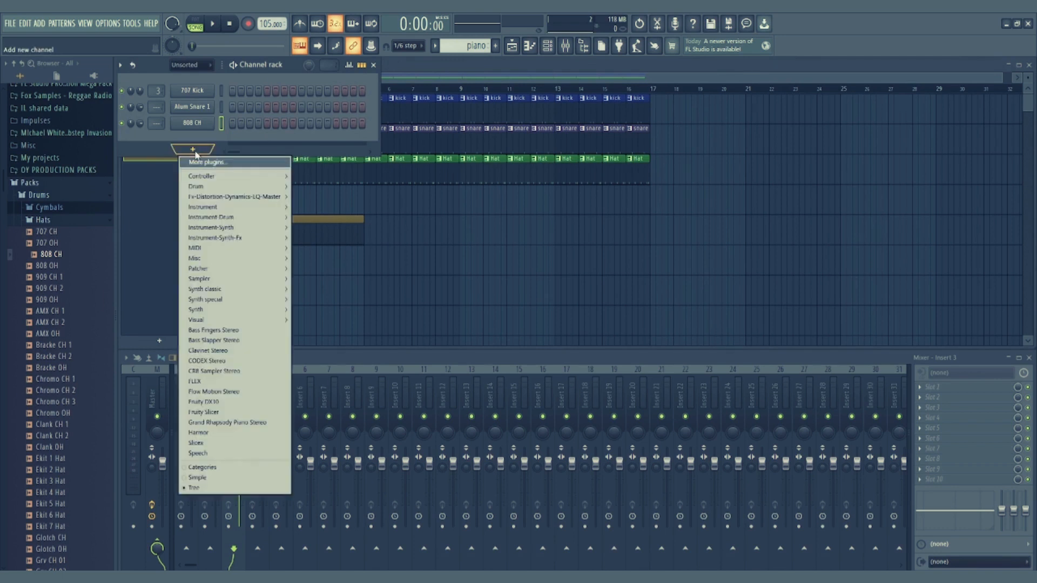
click(225, 380)
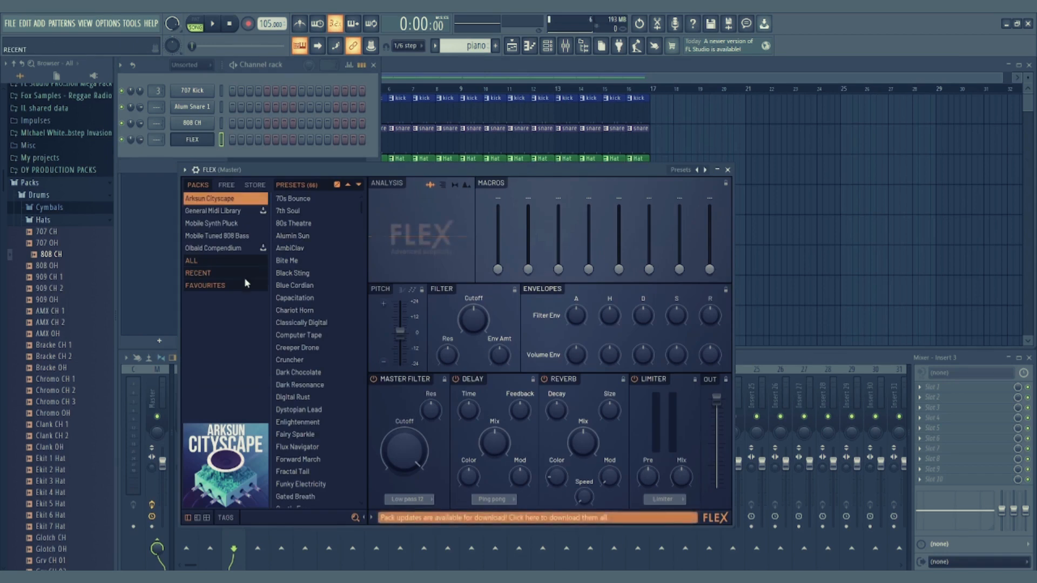
click(244, 282)
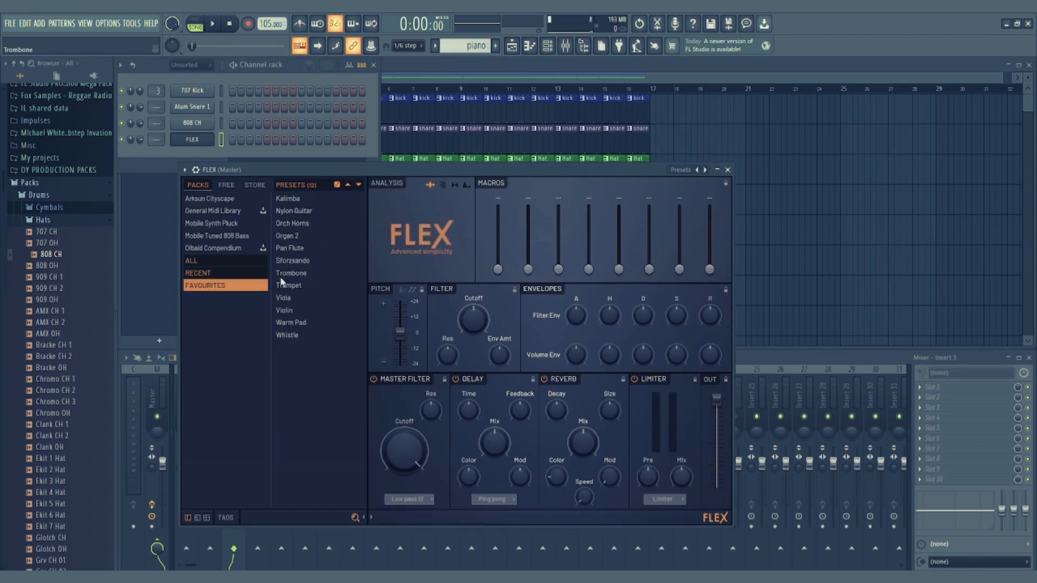
click(319, 213)
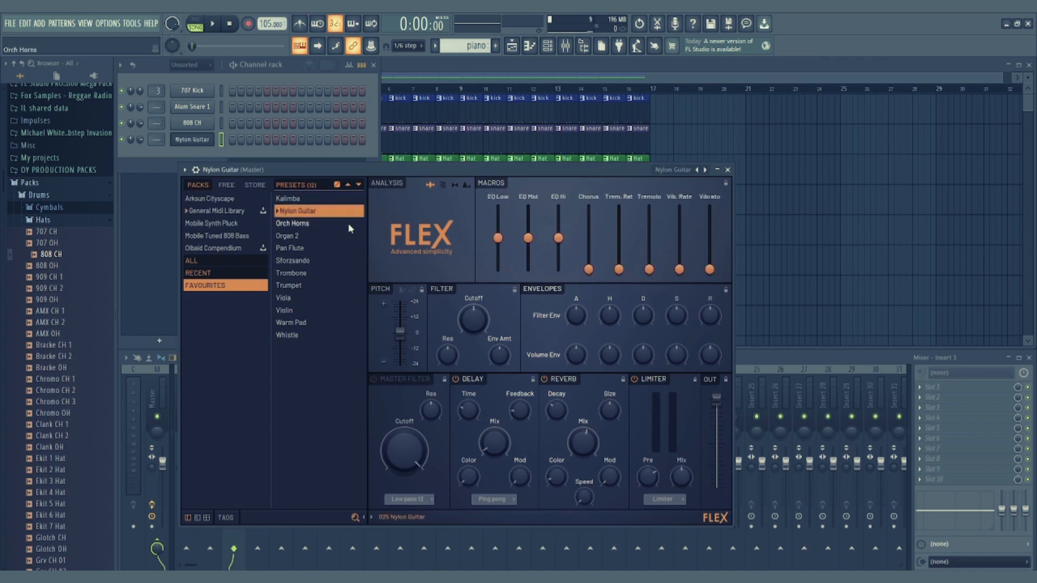
key(Escape)
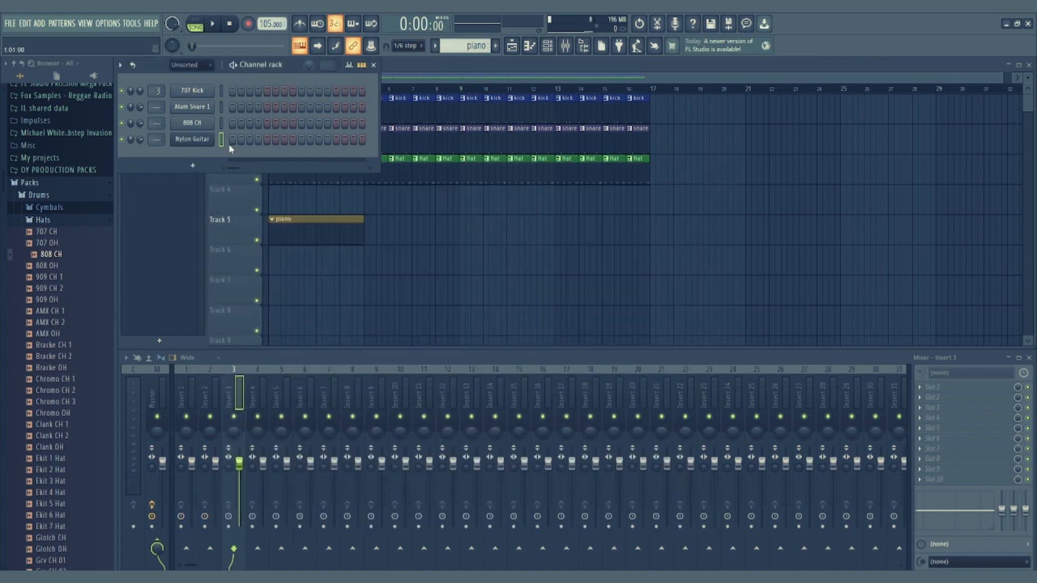
Select only the Nylon Guitar channel and open its piano roll for the piano pattern
click(222, 125)
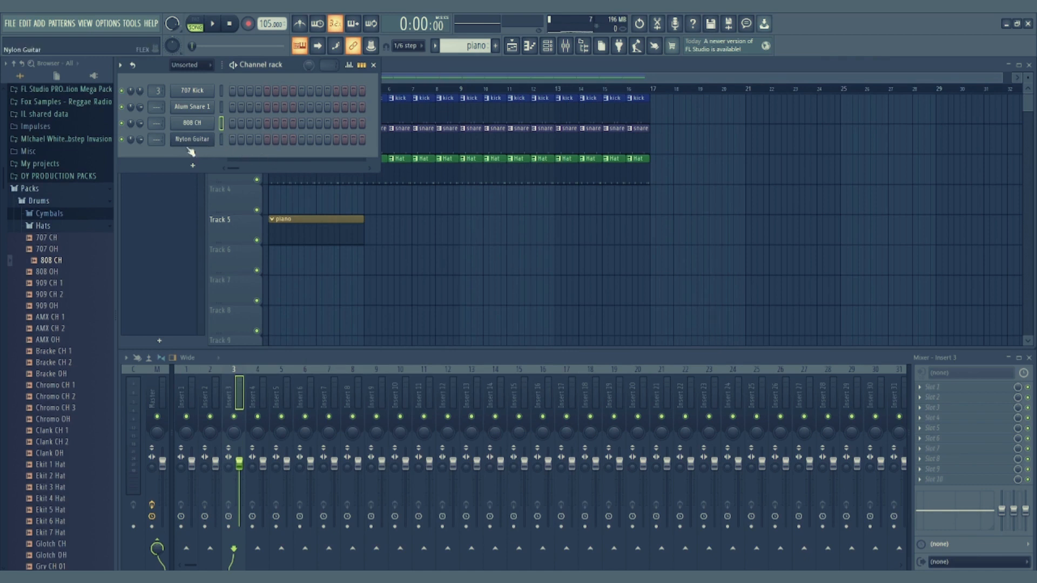
click(220, 139)
click(195, 139)
click(202, 141)
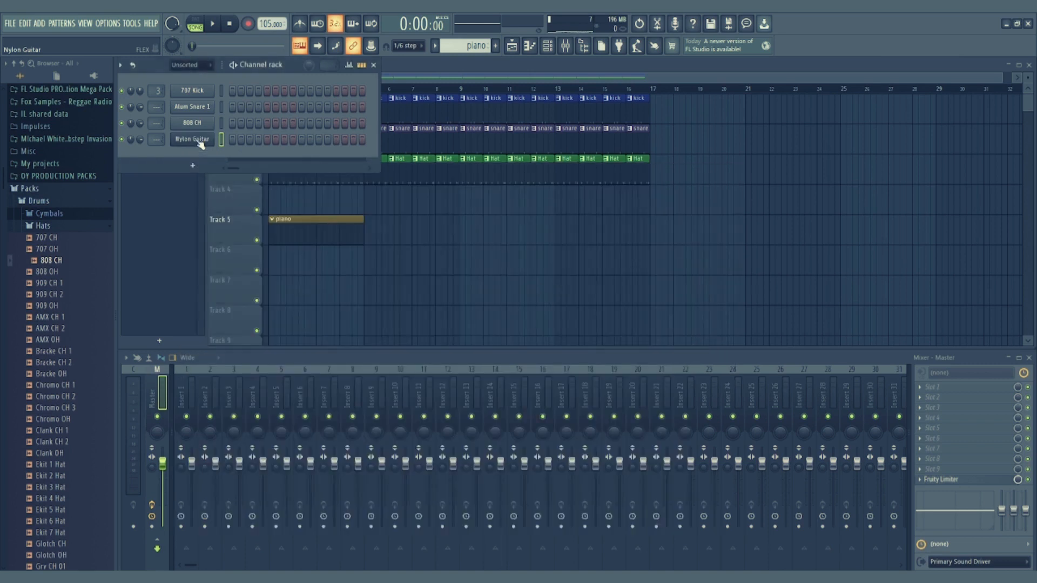
click(529, 47)
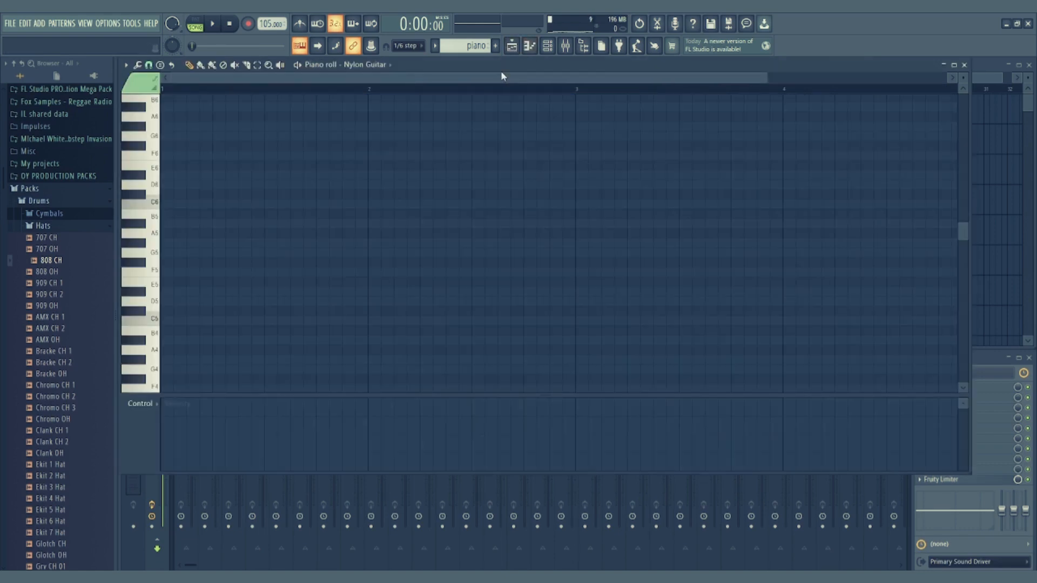
drag(500, 70, 461, 182)
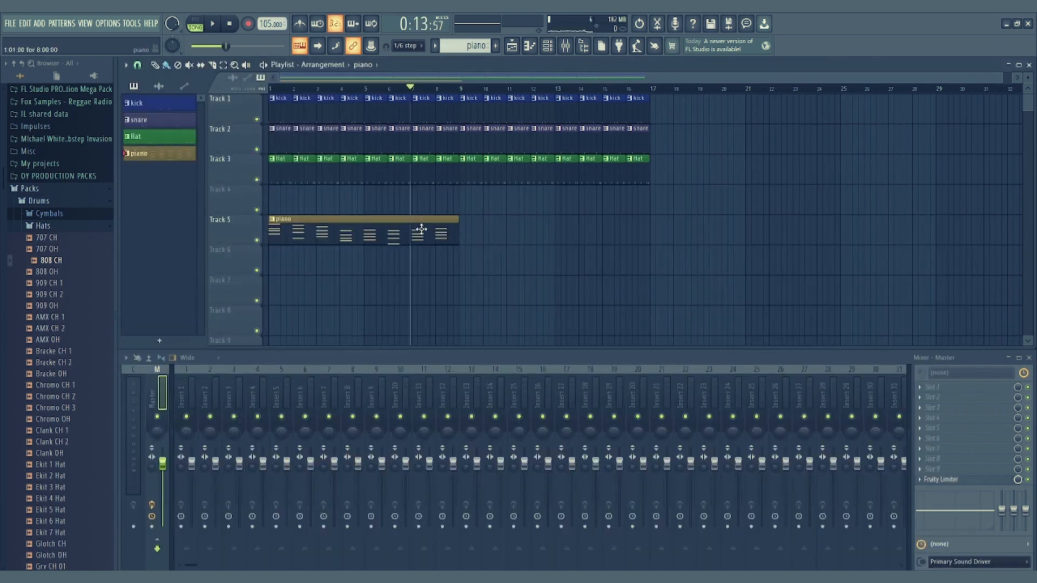
Place a second piano clip at bar 9 of Track 5, then play and stop the arrangement
click(421, 229)
click(463, 241)
key(space)
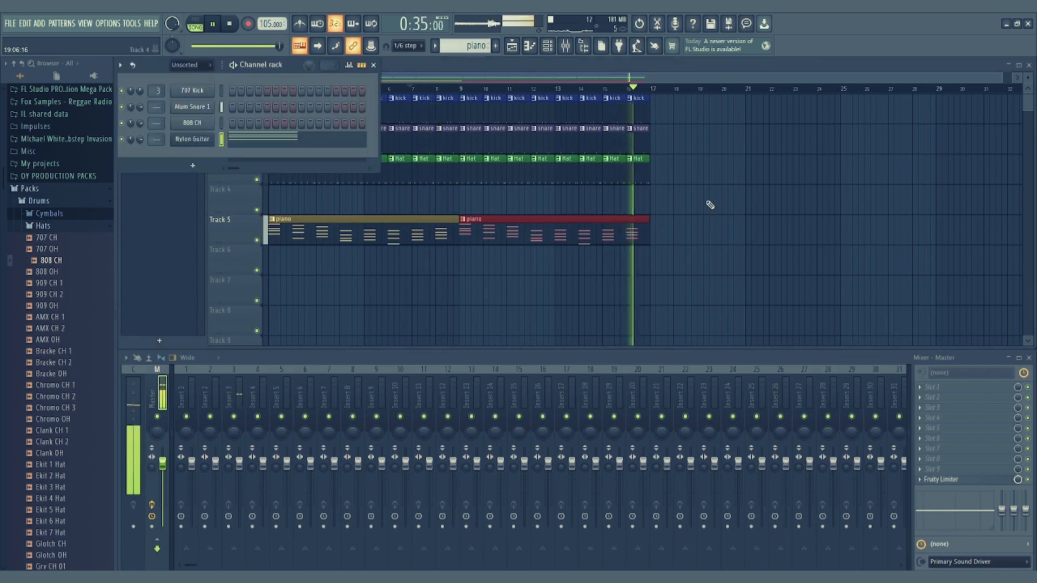
key(space)
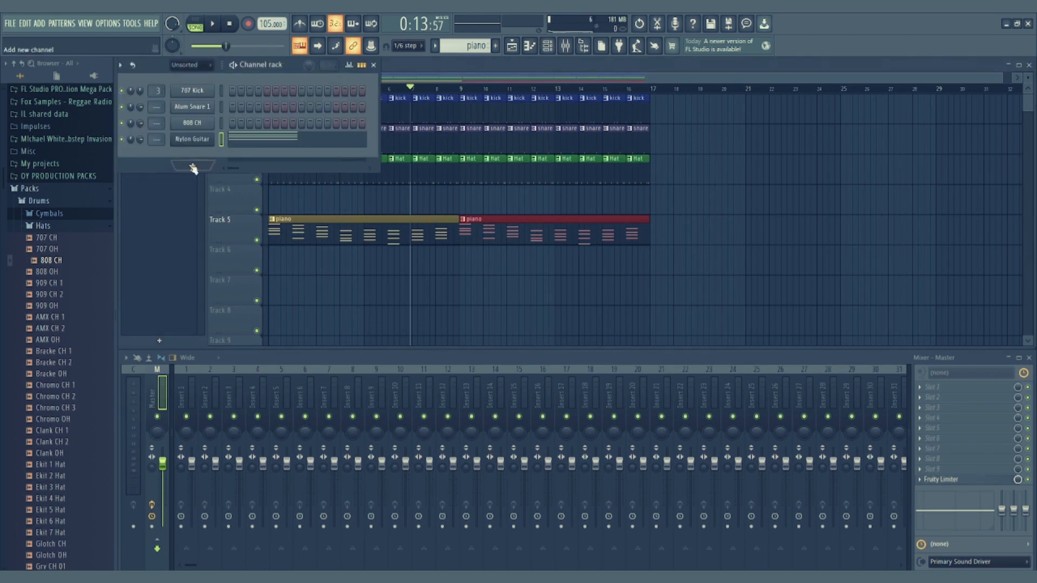
Route the 707 Kick channel to mixer track 1 and the Alum Snare 1 channel to mixer track 2
click(191, 92)
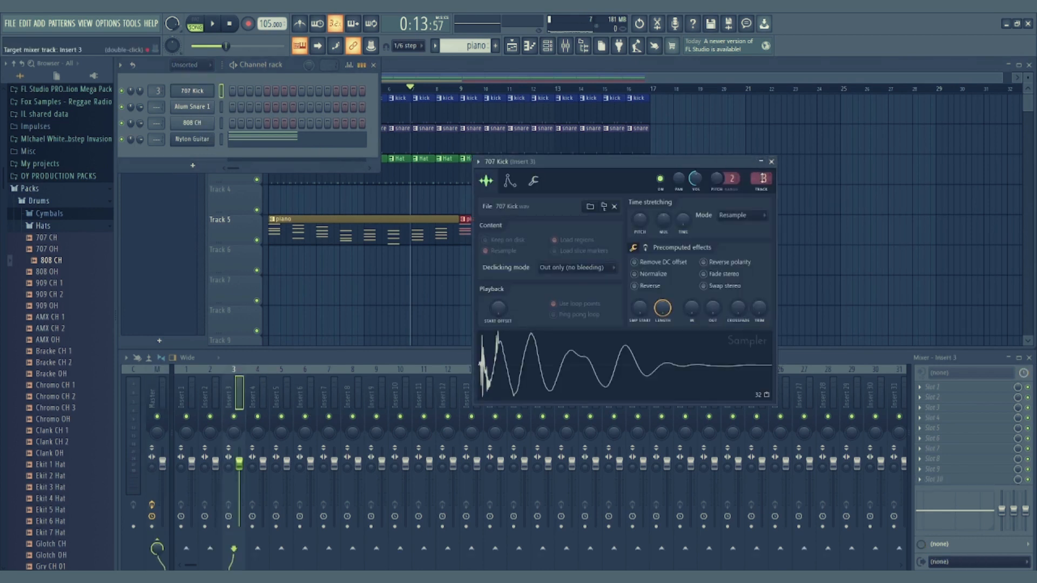
drag(762, 178, 762, 185)
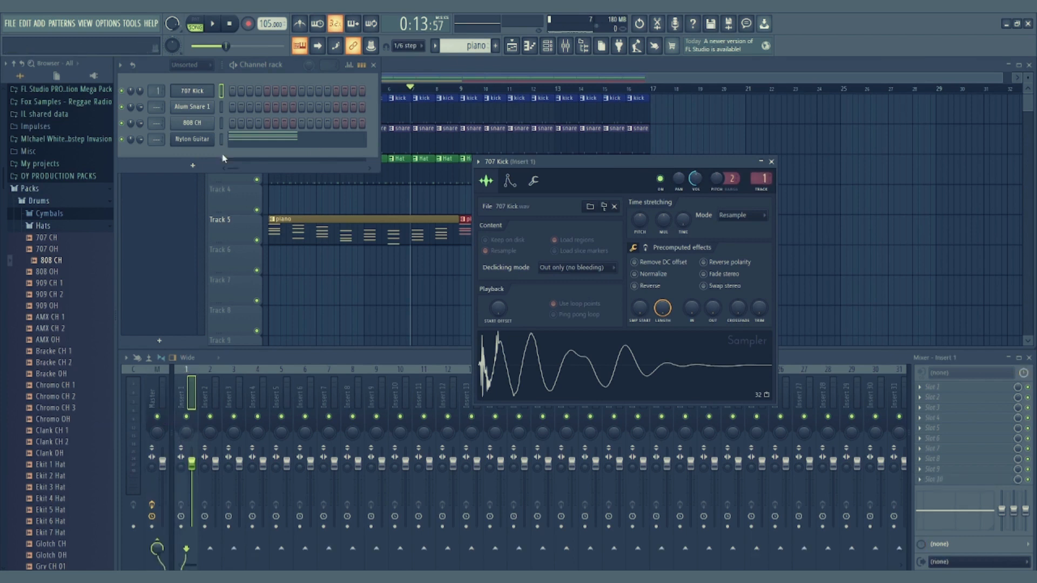
click(198, 115)
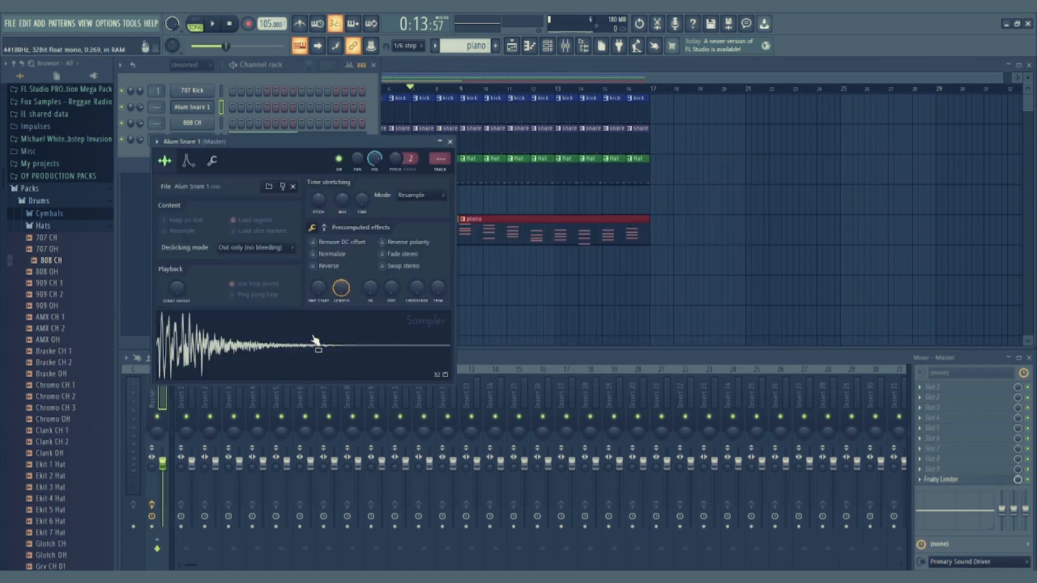
scroll(438, 162, up, 2)
click(449, 142)
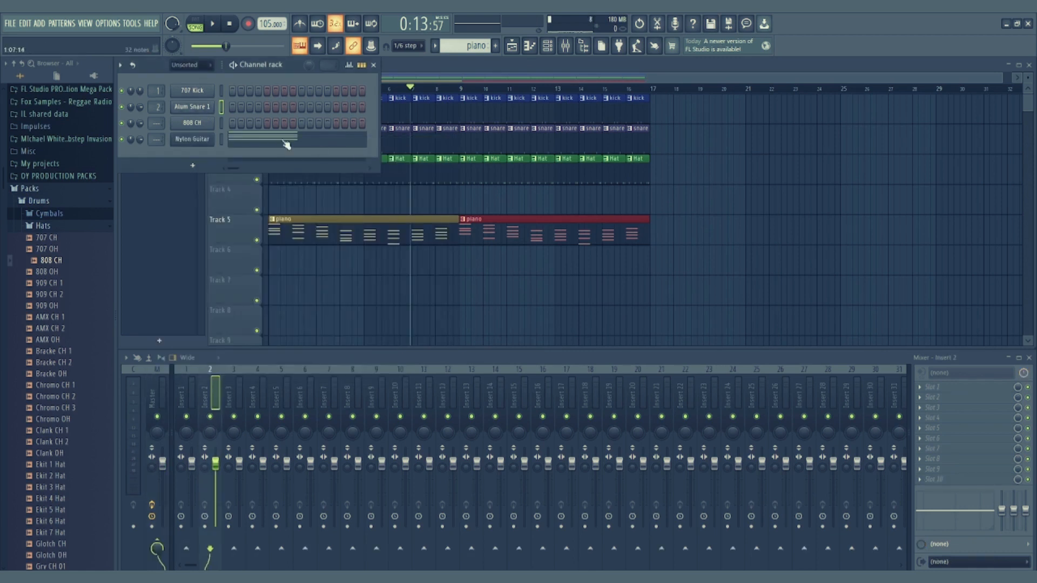
Route the 808 CH channel to mixer track 3 and close its channel settings
click(195, 124)
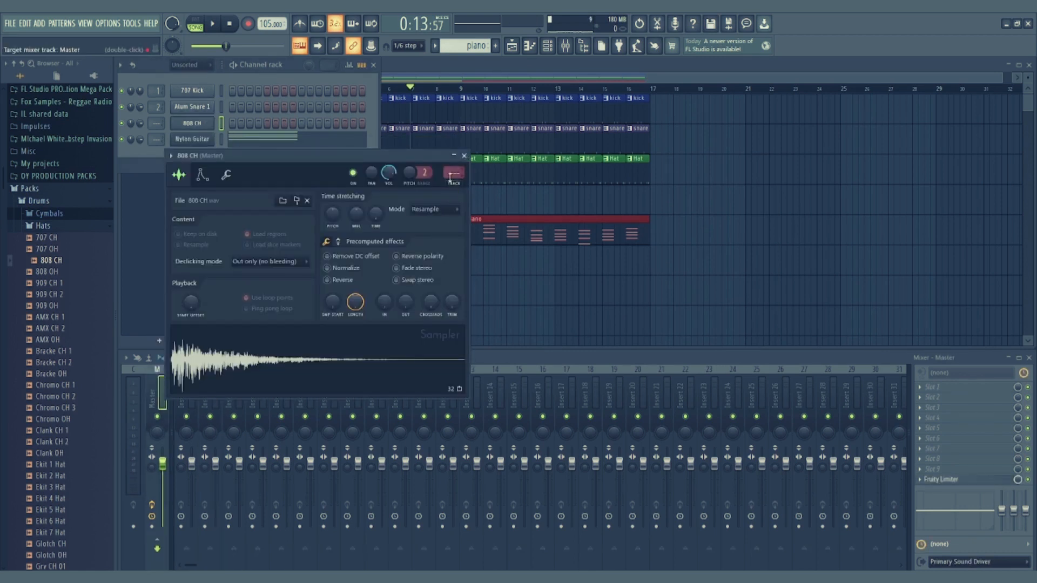
scroll(454, 172, up, 3)
click(464, 156)
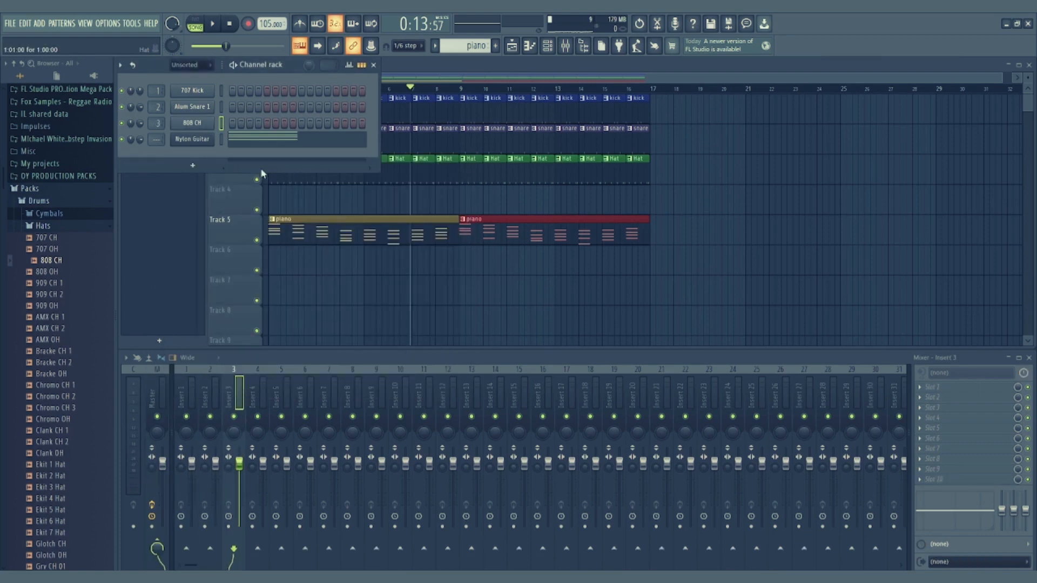
Show the Nylon Guitar channel's routing settings and send the channel to mixer track 4
click(202, 141)
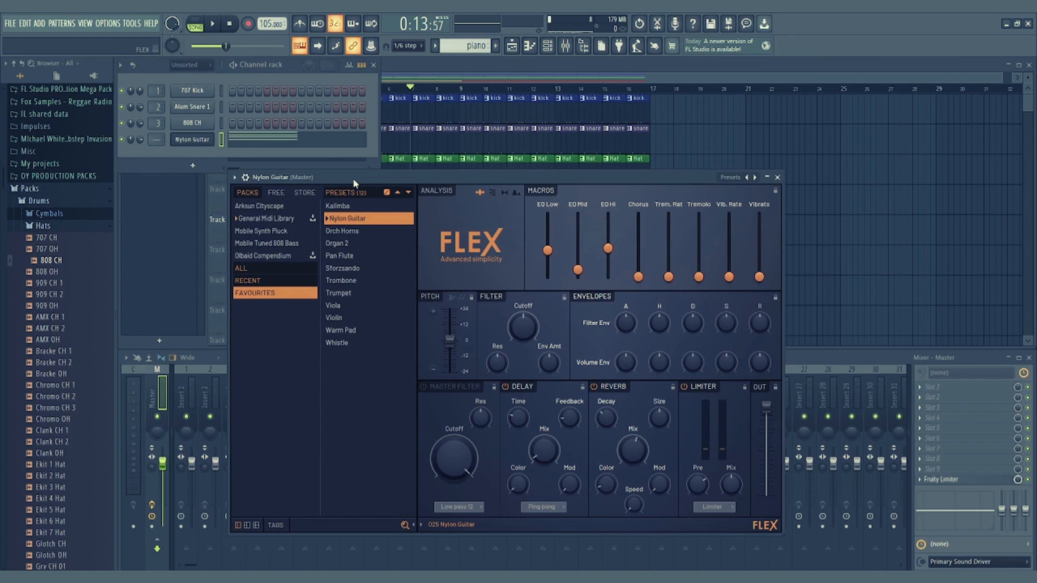
click(201, 140)
click(201, 140)
click(246, 177)
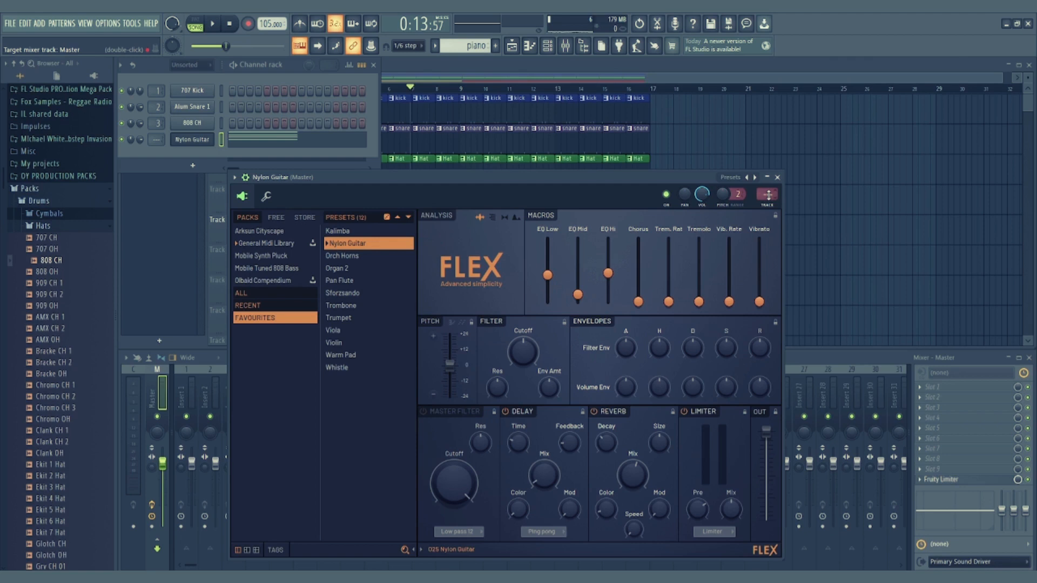
drag(768, 195, 768, 180)
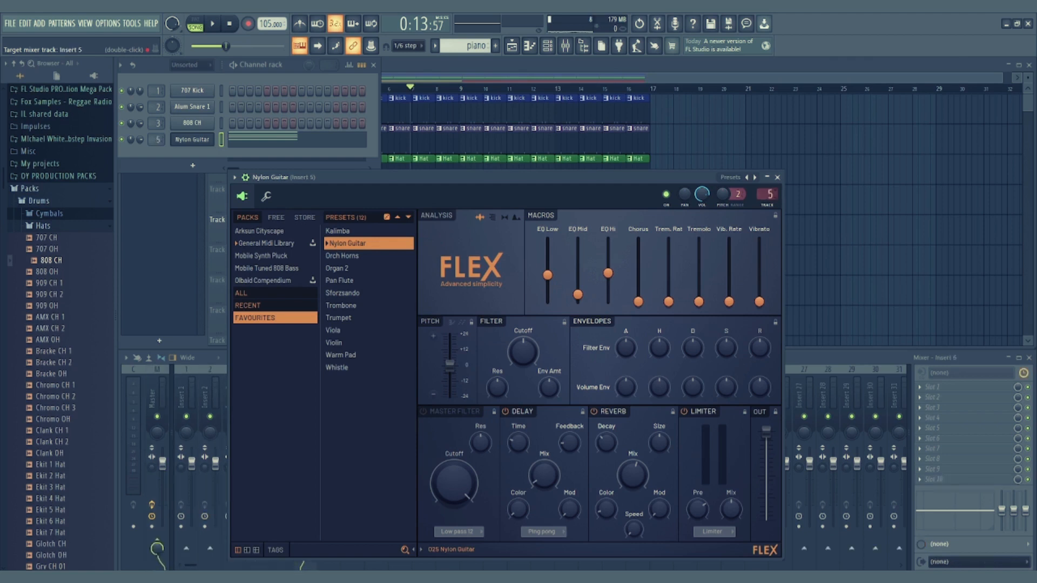
drag(768, 182, 767, 185)
click(777, 177)
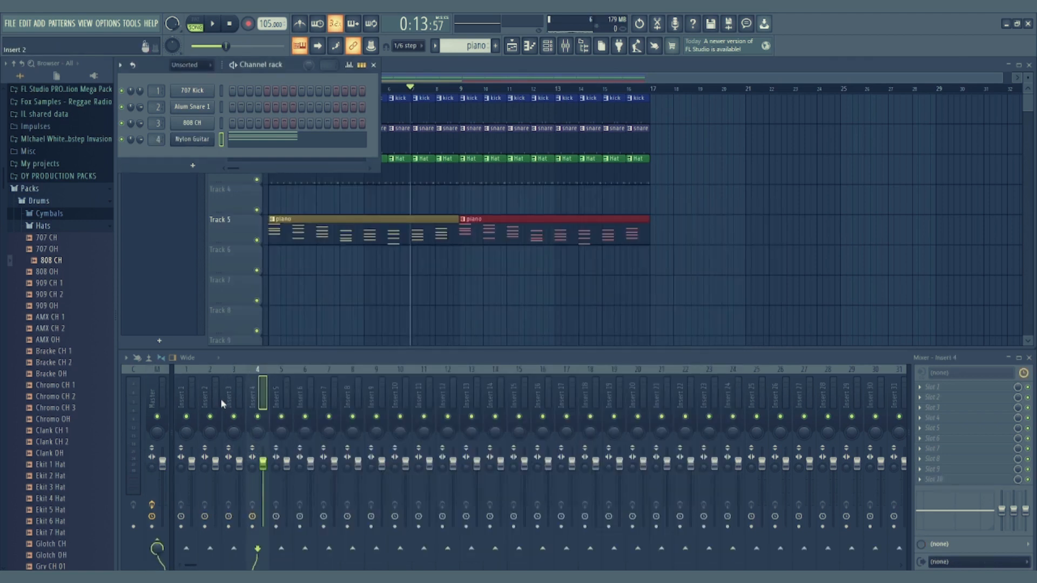
Bring the playlist to the front and rename Track 2, which holds the kick clips, to KICK
click(640, 81)
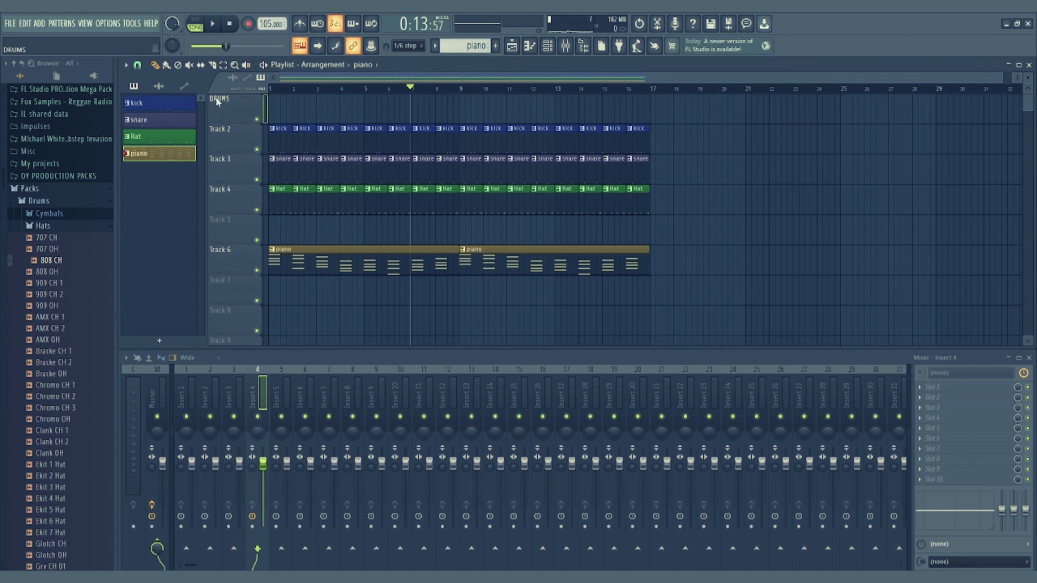
right_click(230, 135)
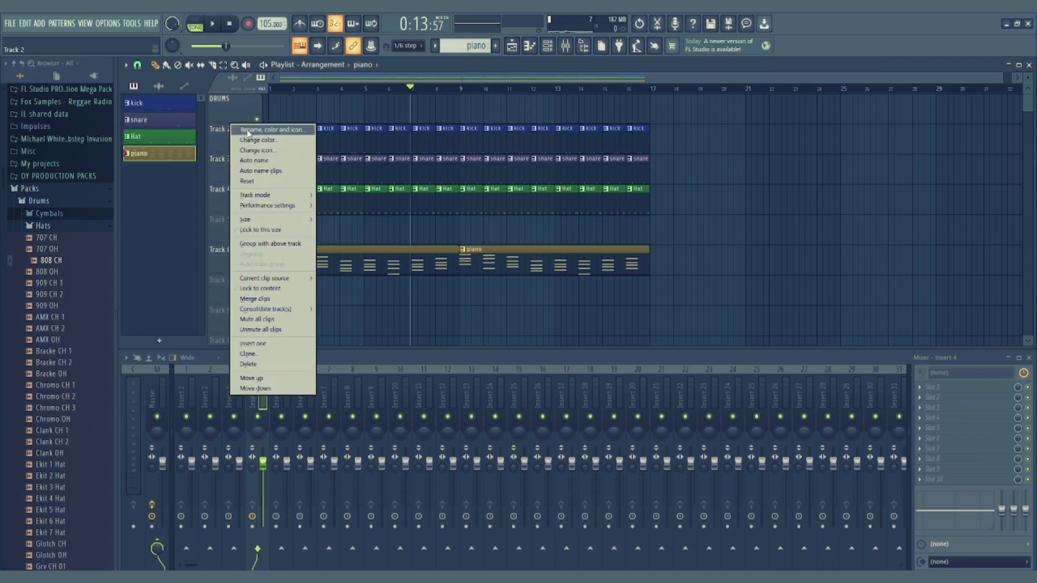
click(247, 131)
text(KIC)
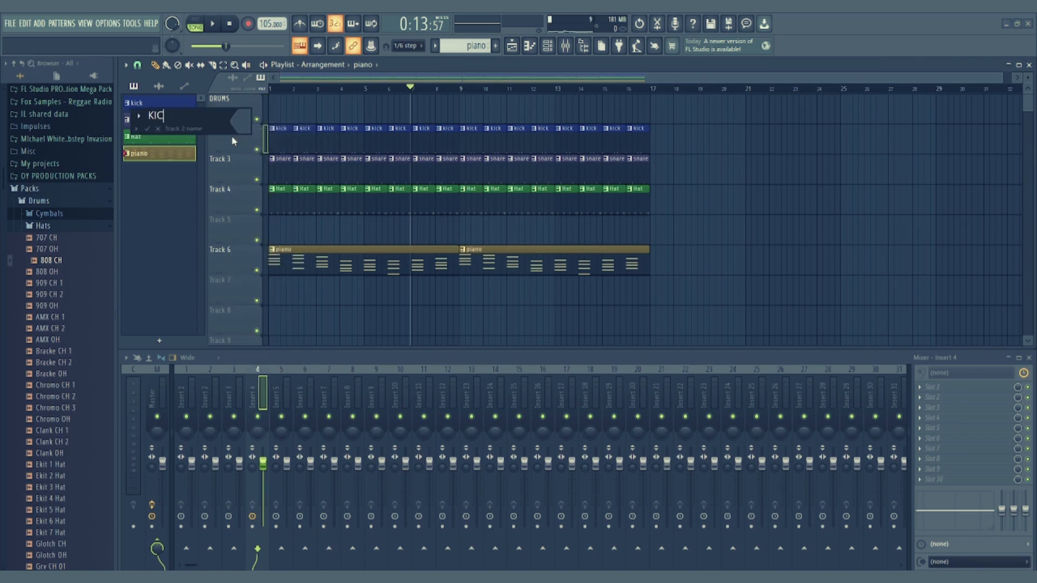
text(K)
key(Return)
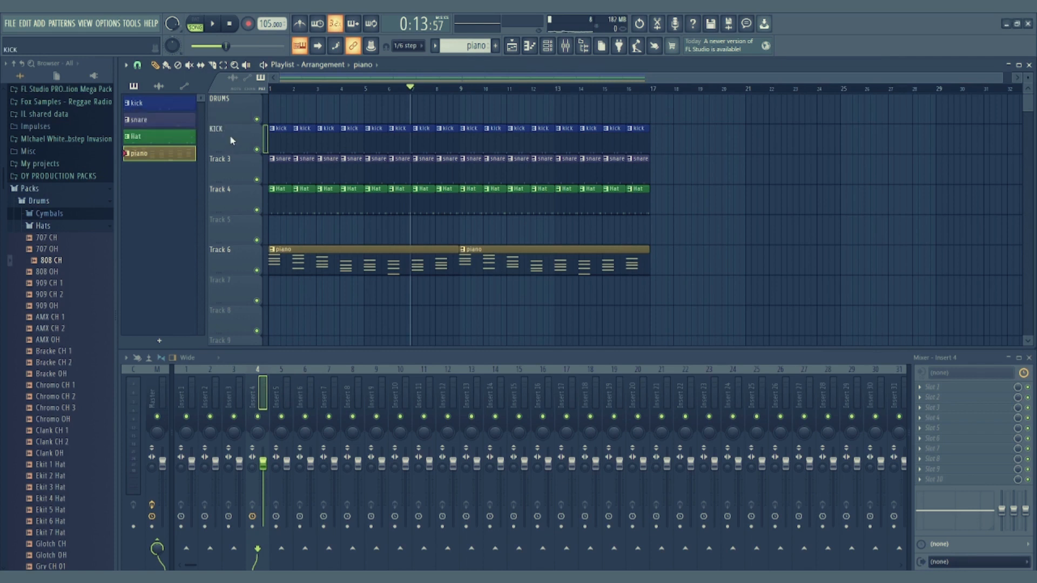
Group the KICK playlist track with the DRUMS track above it, and test collapsing and expanding the group
right_click(229, 136)
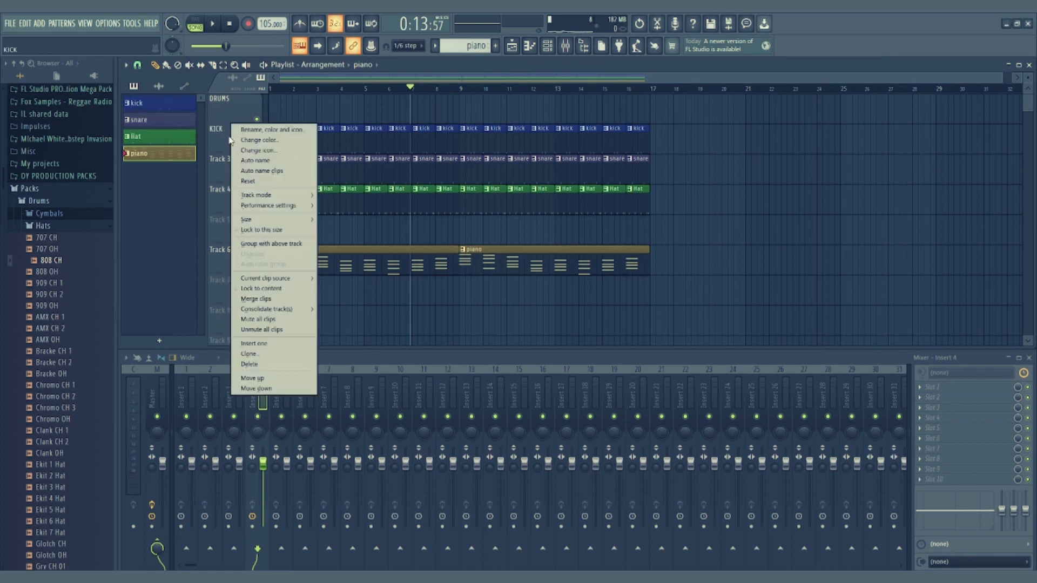
click(258, 244)
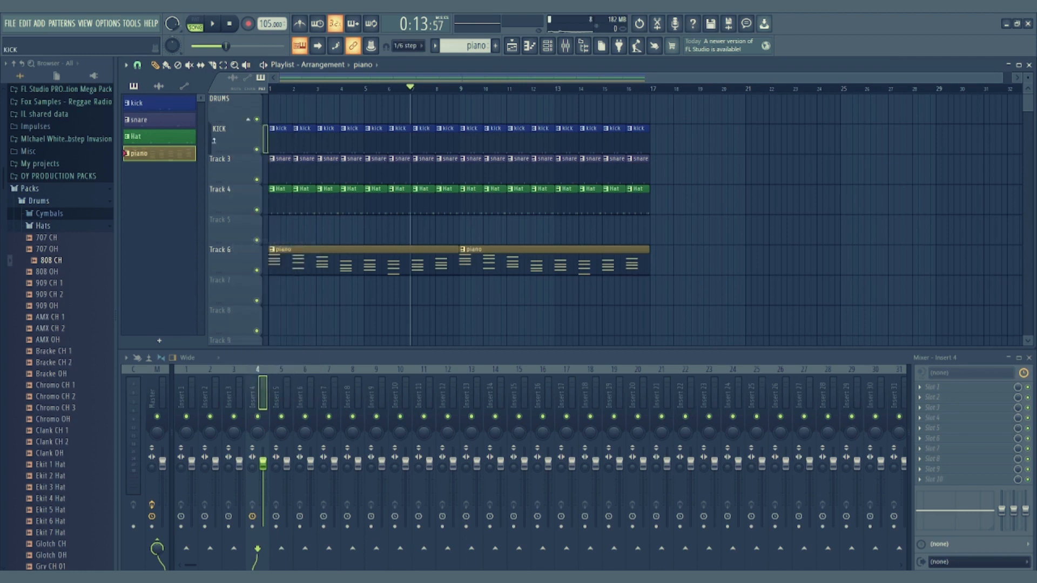
click(252, 121)
click(251, 120)
Add the snare and hat tracks, Track 3 and Track 4, to the DRUMS group and collapse the group
right_click(240, 158)
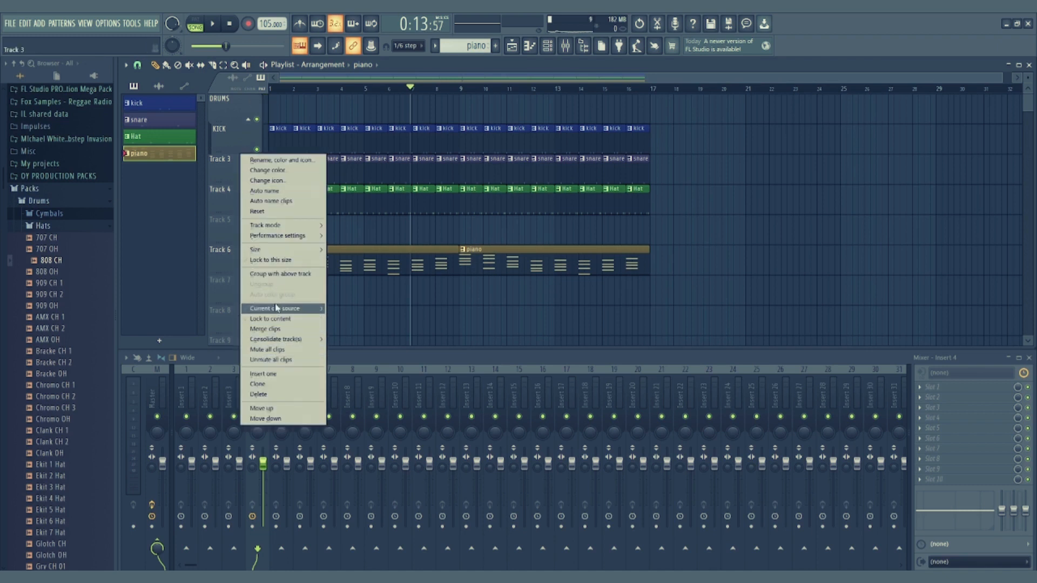
click(276, 275)
right_click(240, 188)
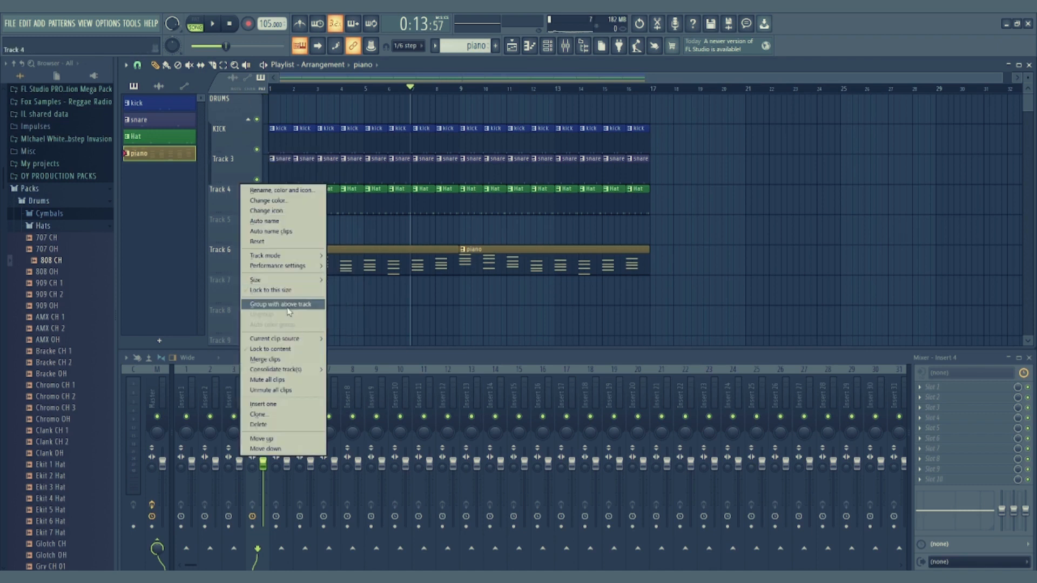
click(288, 305)
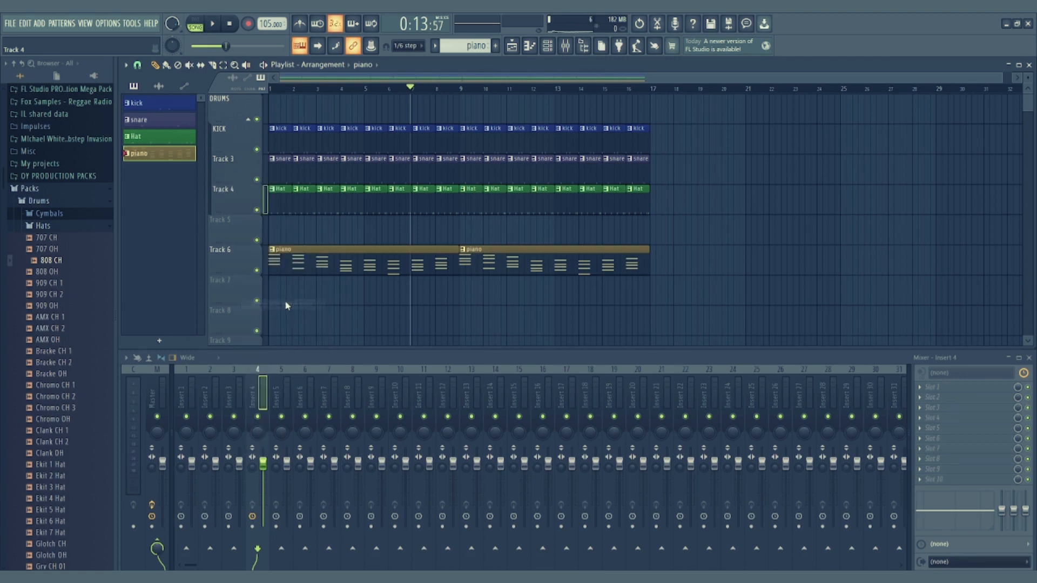
click(249, 123)
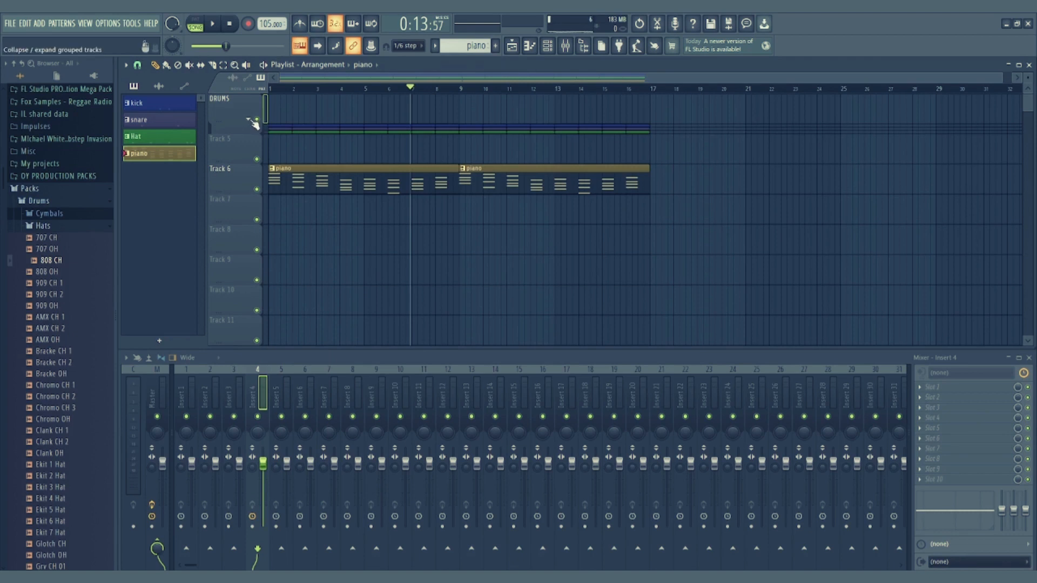
click(252, 121)
click(252, 122)
Rename mixer track Insert 1 to KICK
click(180, 403)
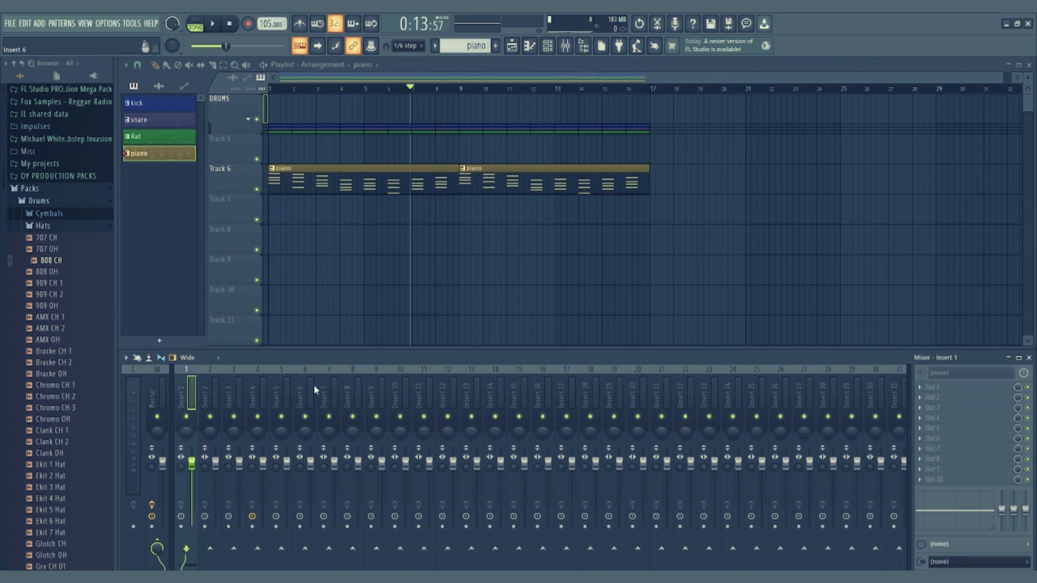
right_click(183, 399)
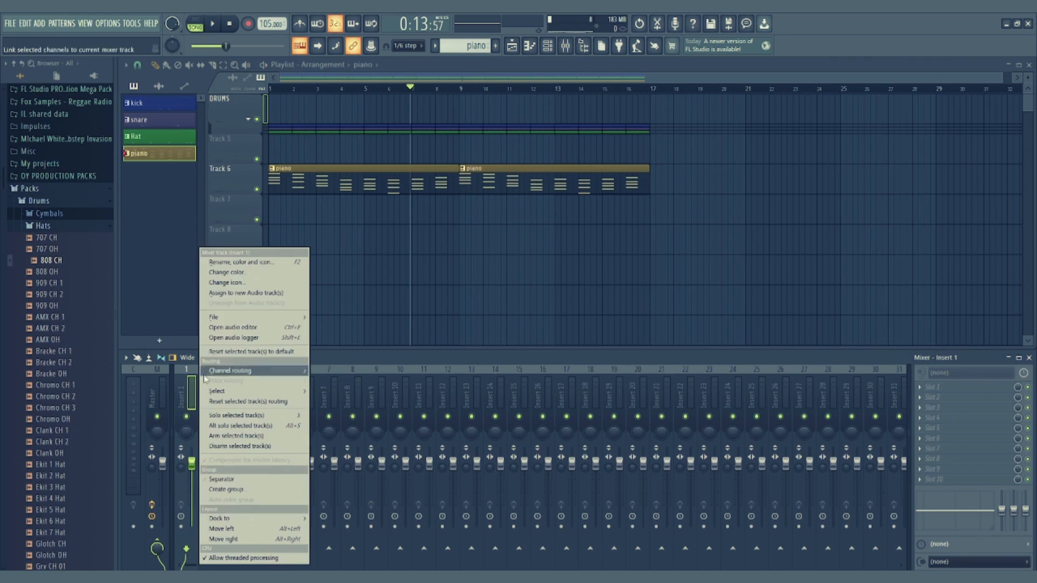
click(229, 264)
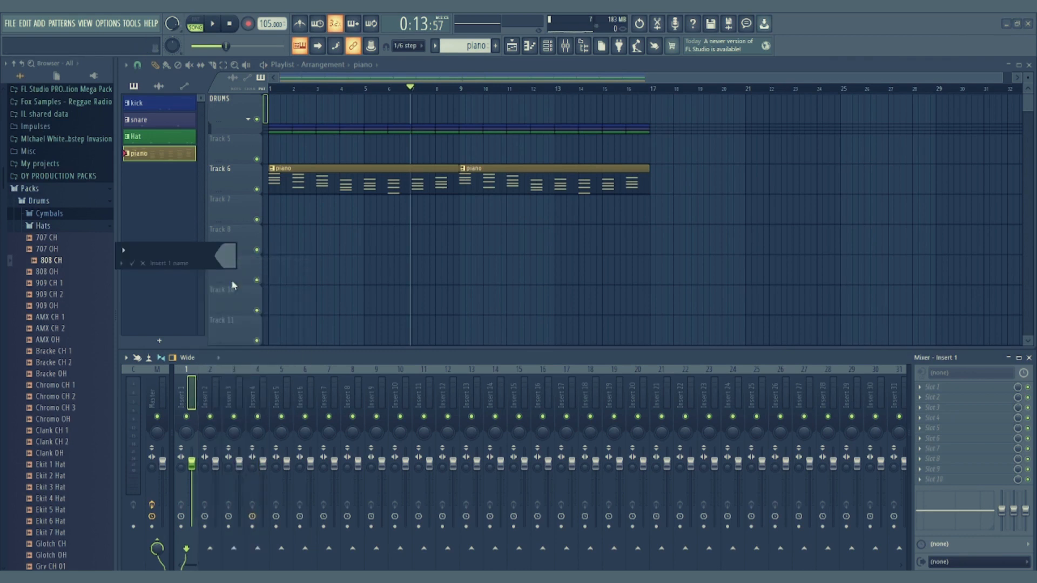
text(KICK)
key(Return)
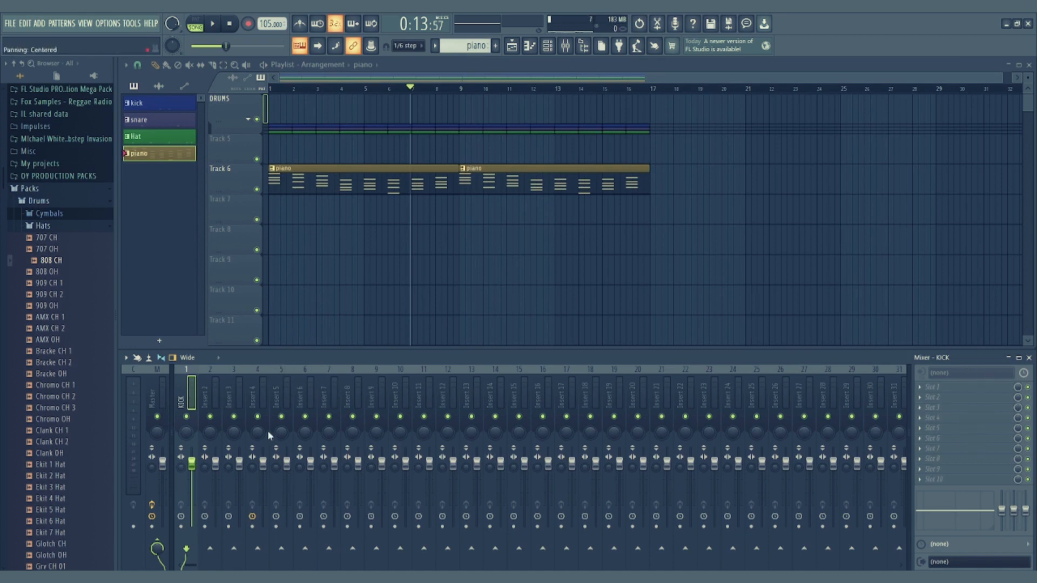
Load Fruity Limiter from the Dynamics effects into Slot 1 of the KICK mixer track and close its window
click(935, 387)
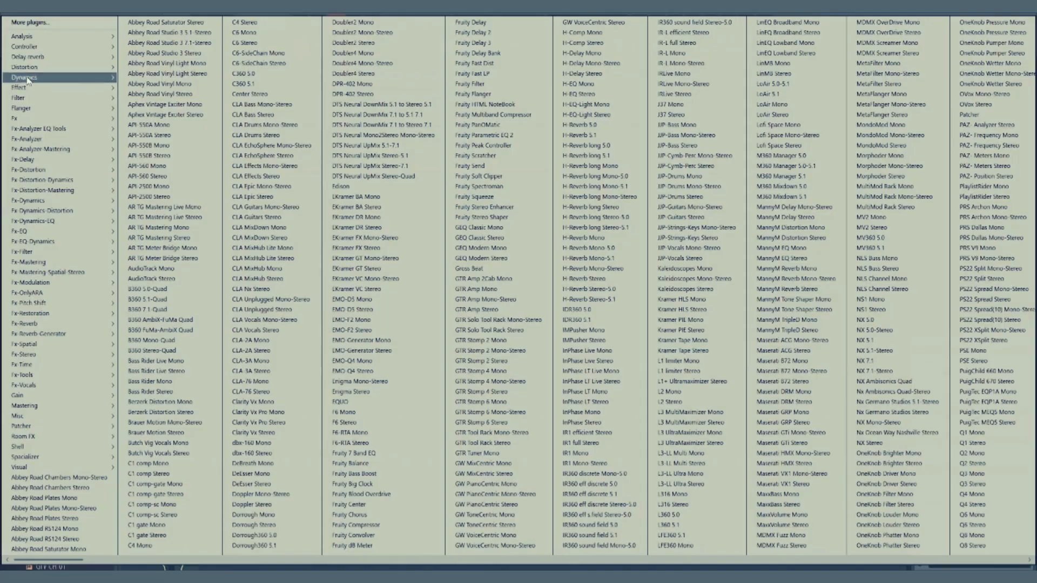
mouse_move(31, 77)
click(163, 86)
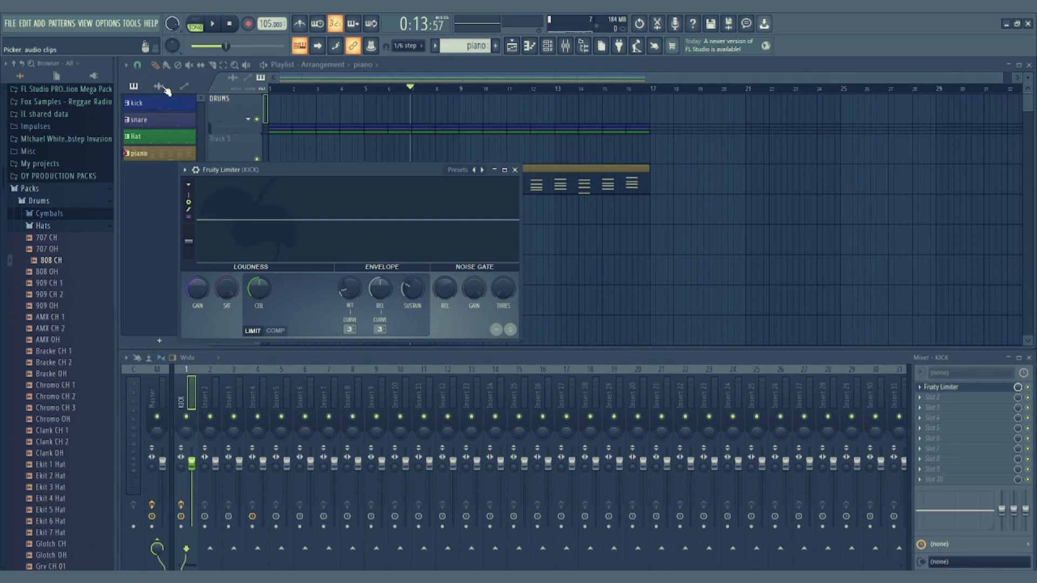
click(514, 170)
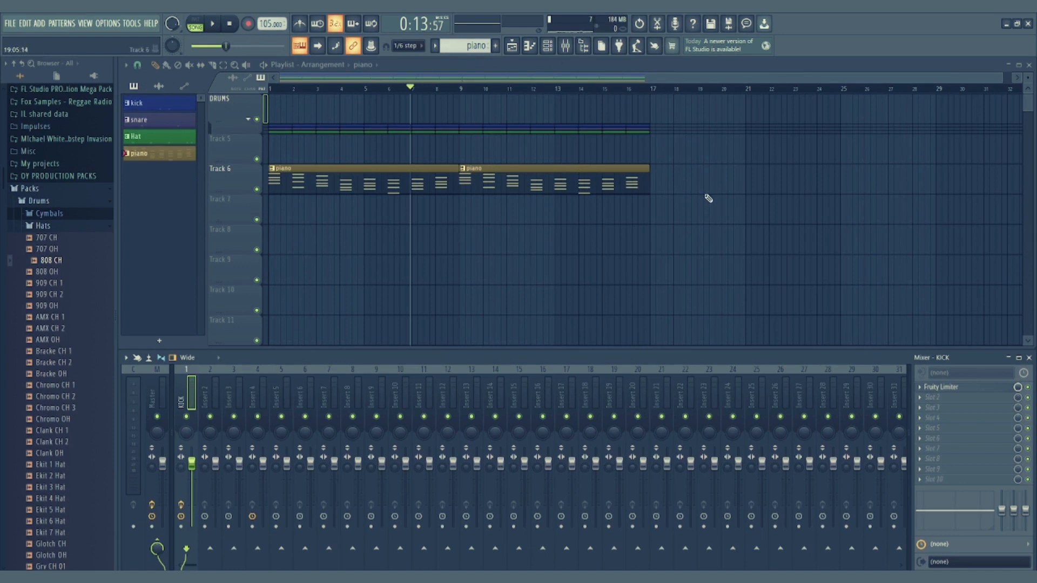
Export the full song to the Desktop as a WAV file named SIMPLE TUTORIAL BEAT and start the render
click(10, 23)
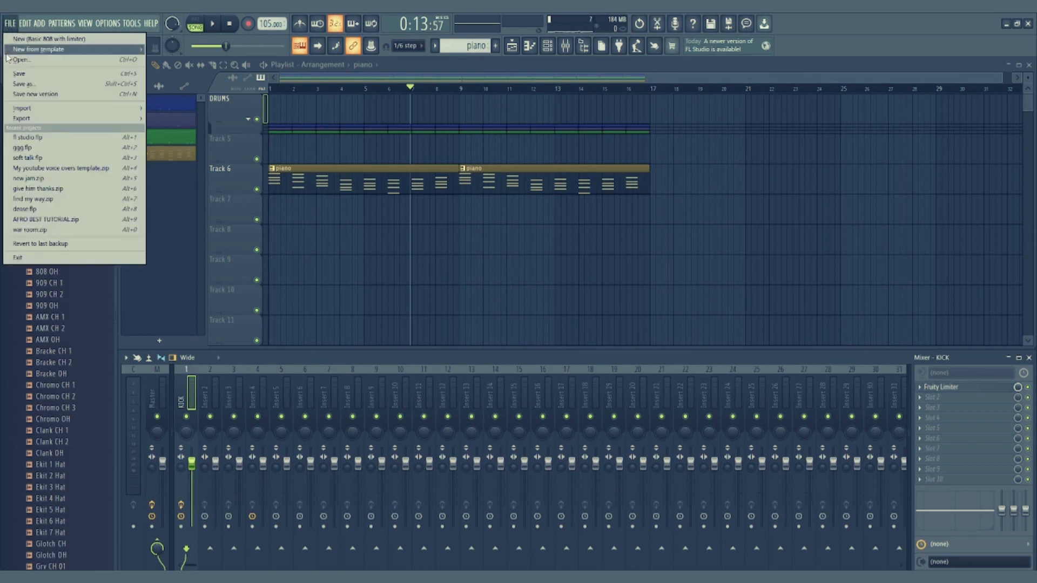
mouse_move(33, 118)
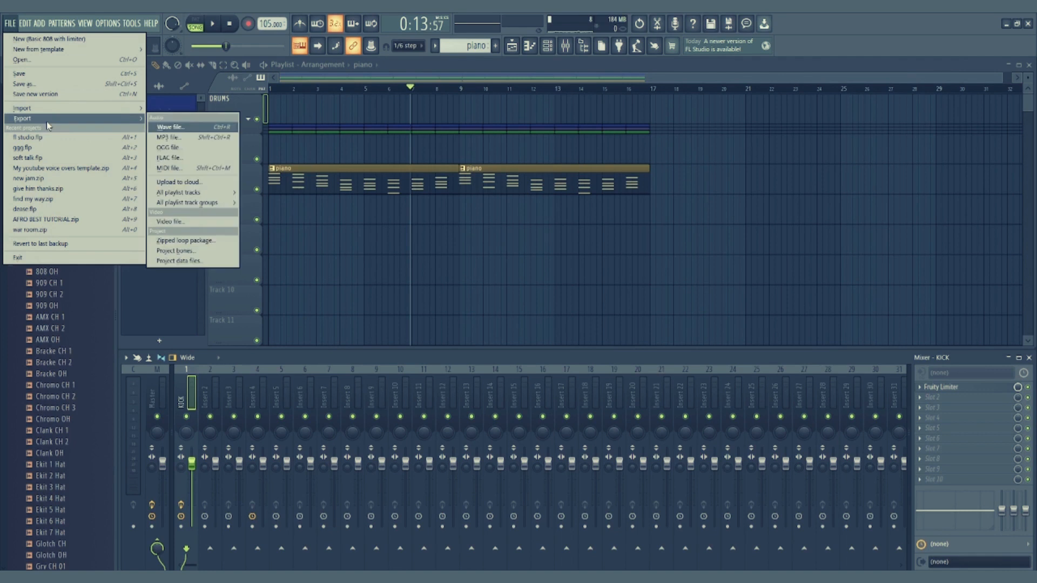
click(191, 131)
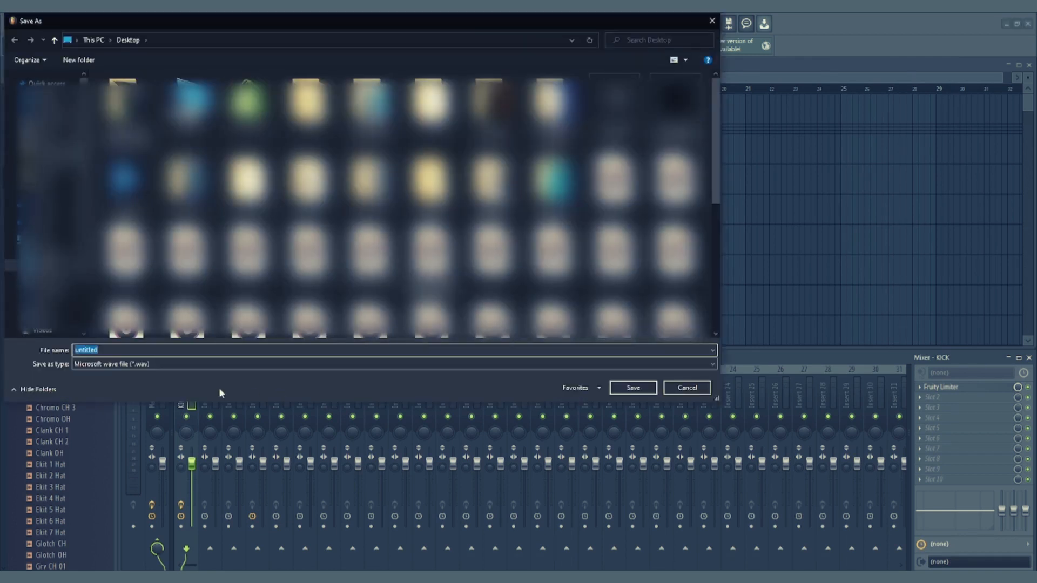
text(SIM)
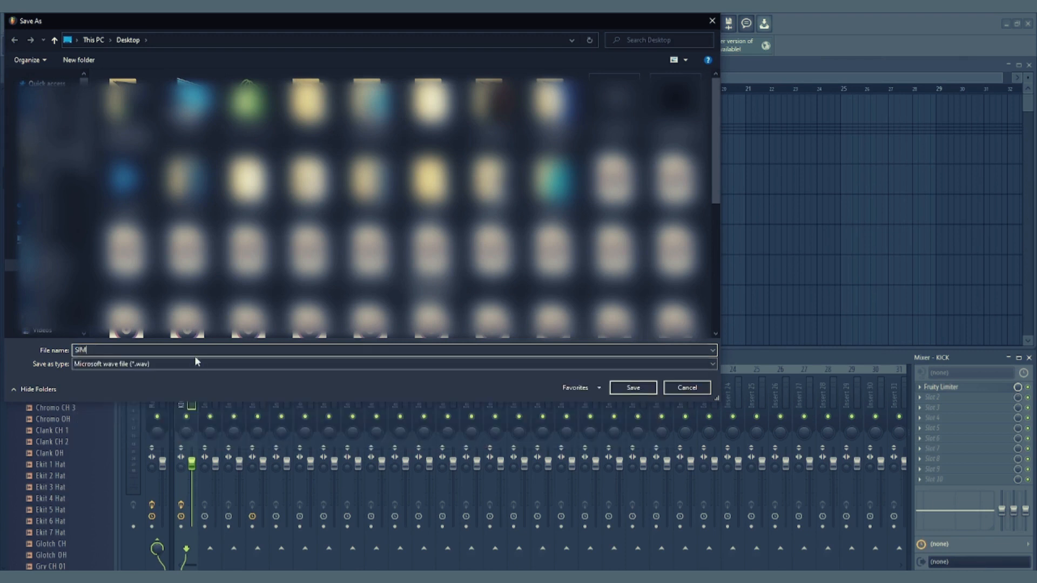
text(PLE TUTORIAL BEAT)
click(629, 389)
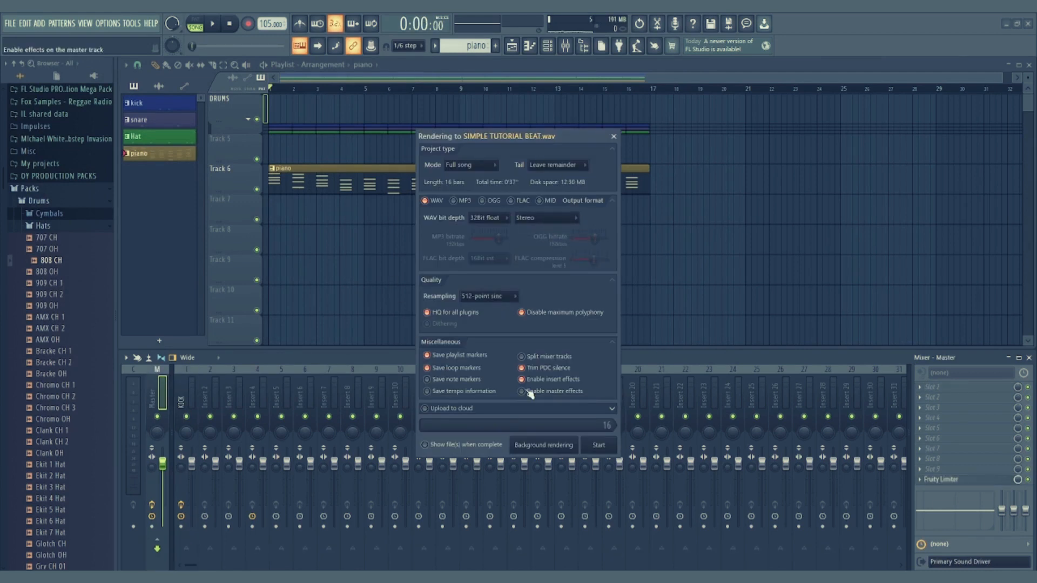
click(599, 446)
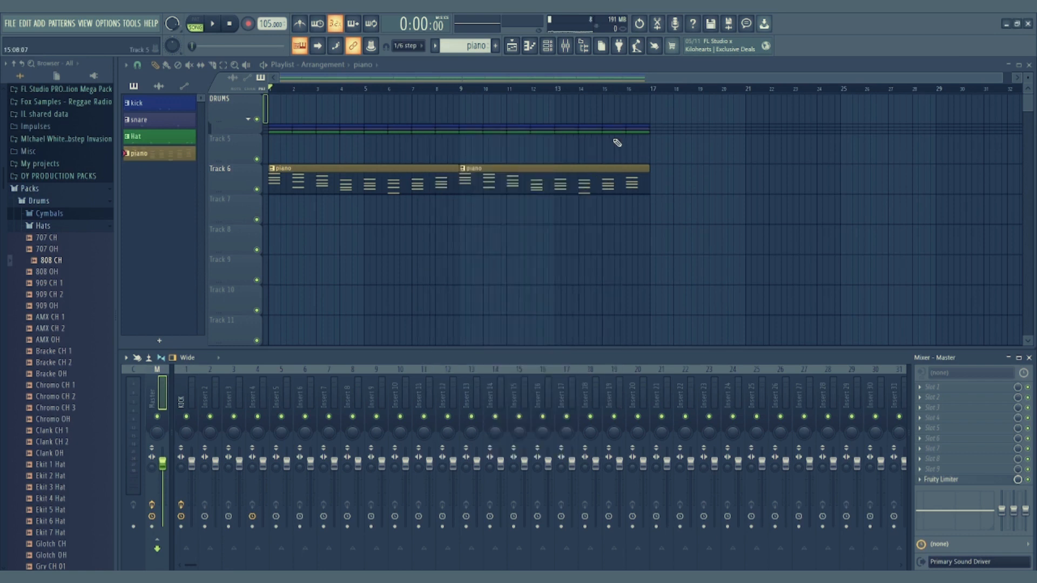